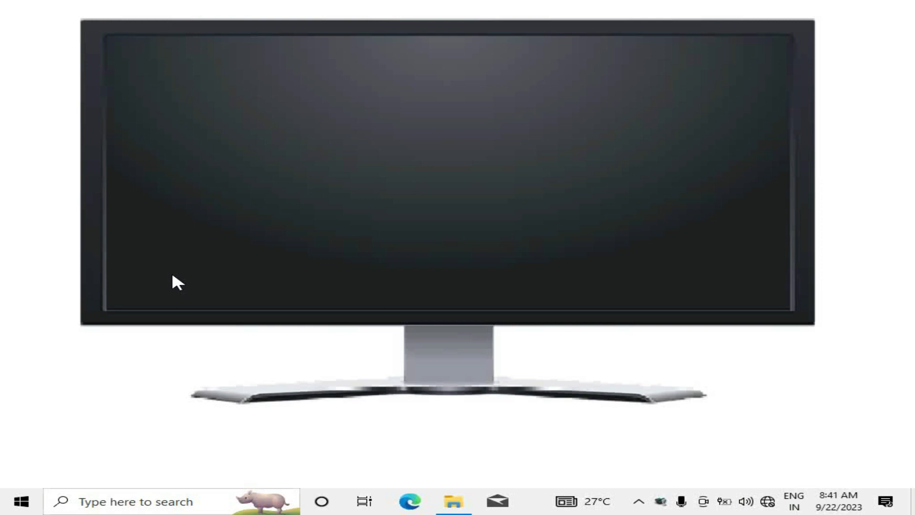
Step: Launch Microsoft Word by running winword from the Windows Run box
key(super+r)
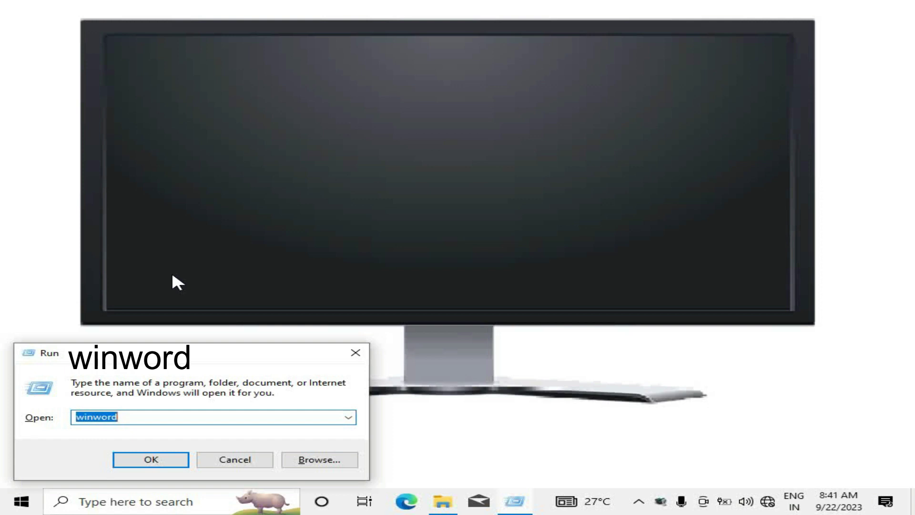
text(winw)
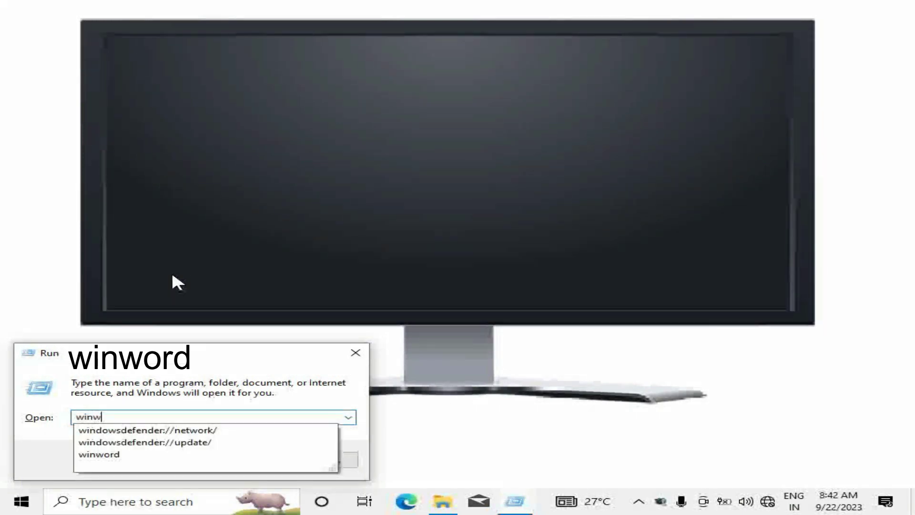
text(ord)
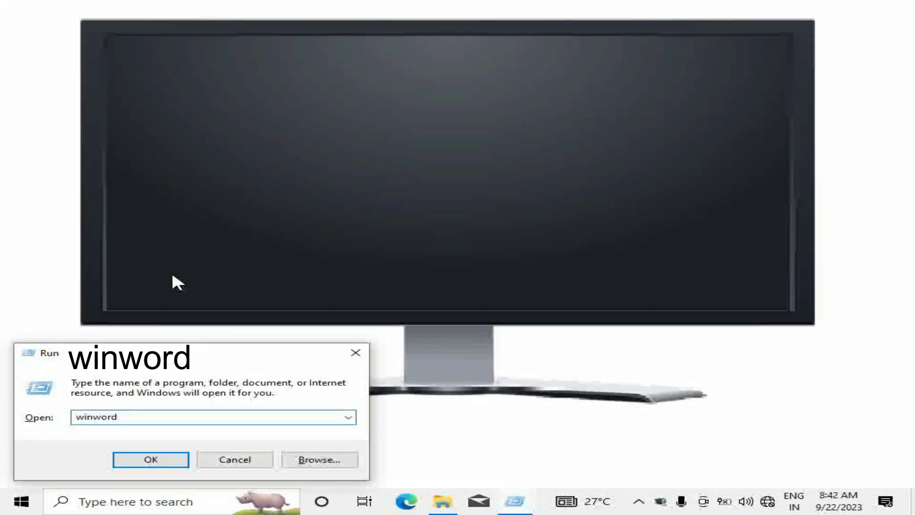
click(151, 460)
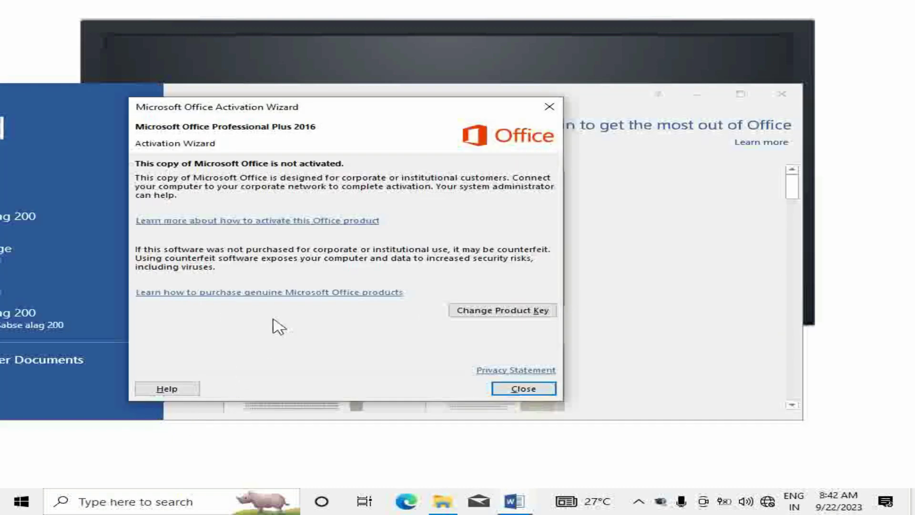
Step: Dismiss the Office activation notice, maximize the Word window and create a blank document
click(548, 106)
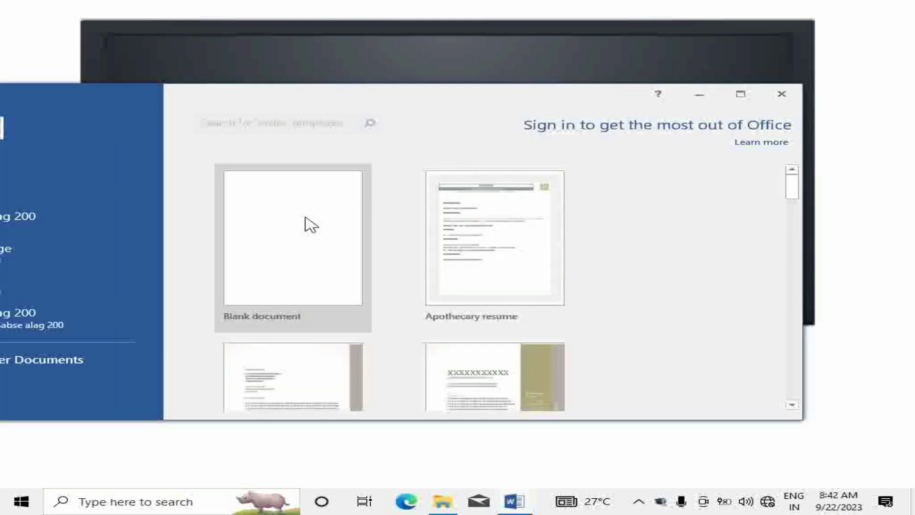
click(741, 94)
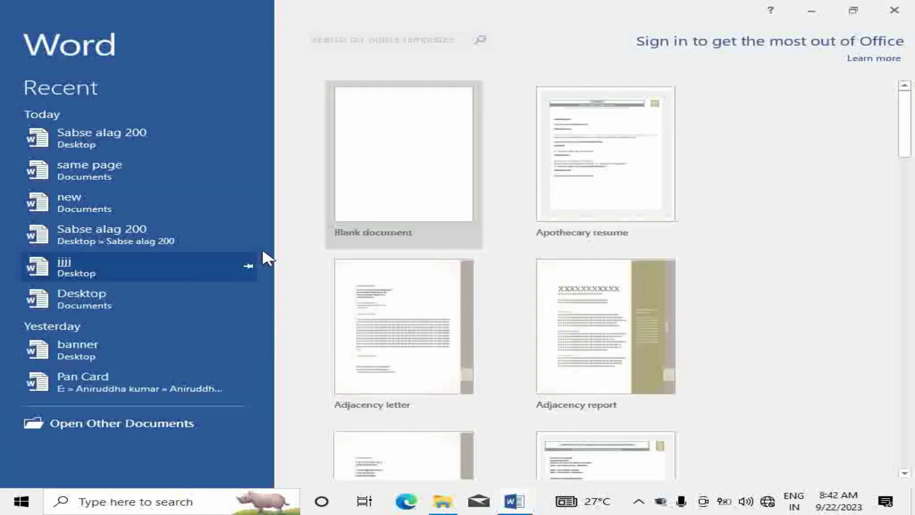
click(385, 191)
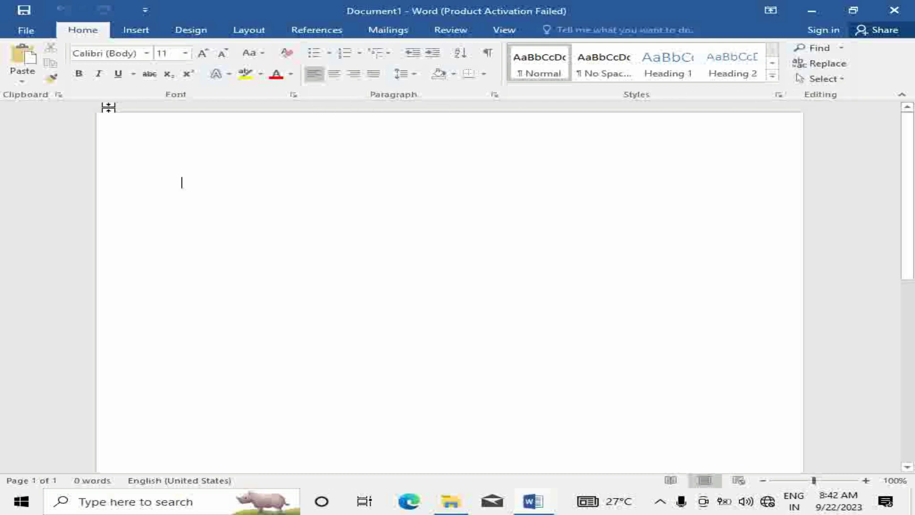
Step: Show the Insert ribbon's Links options: Hyperlink, Bookmark and Cross-reference
click(138, 31)
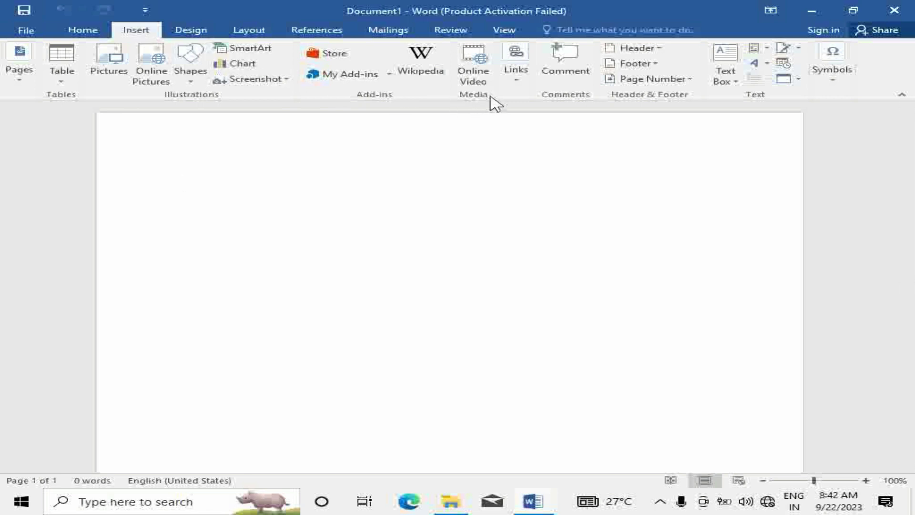
click(521, 85)
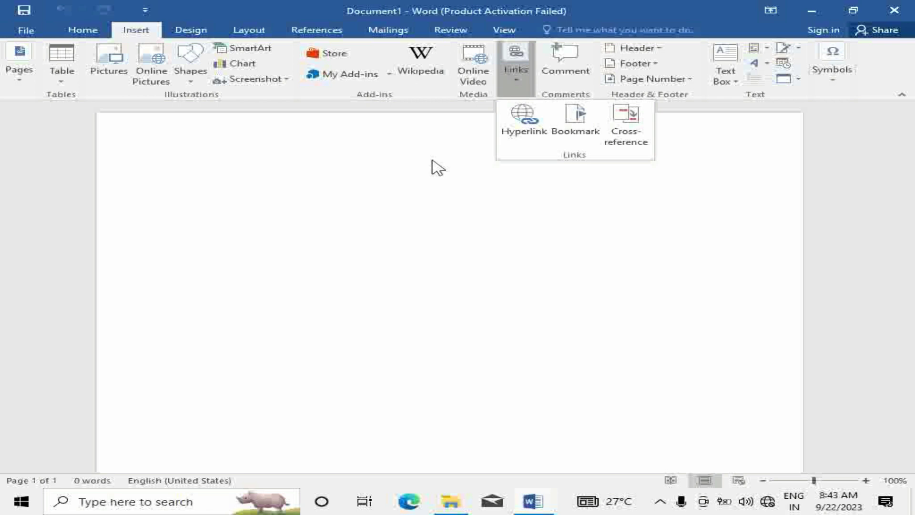
Step: Look at Existing File or Web Page in Insert Hyperlink, then close it without linking
click(521, 139)
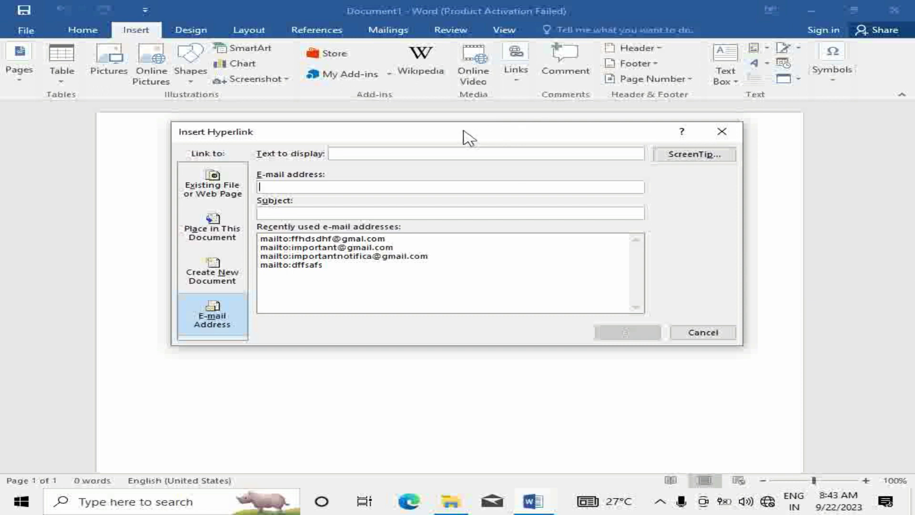
drag(466, 138, 514, 104)
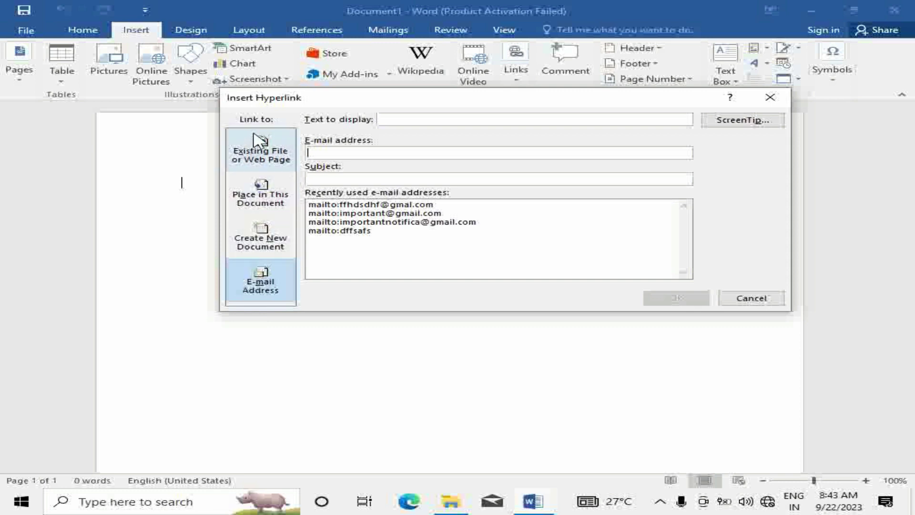
drag(397, 101, 371, 100)
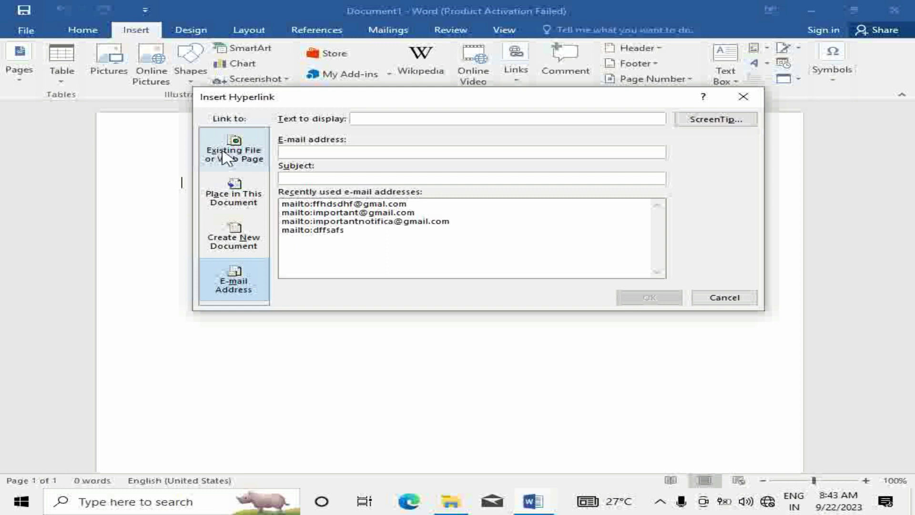
click(230, 147)
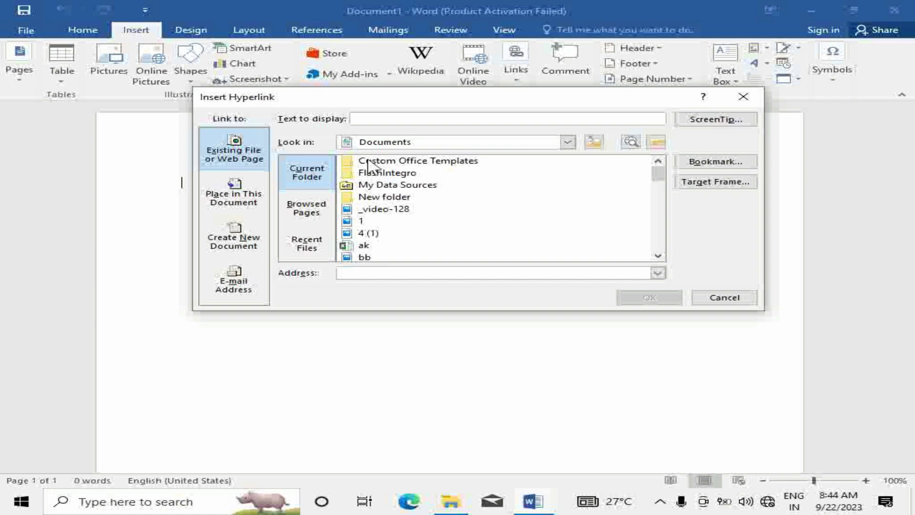
click(743, 96)
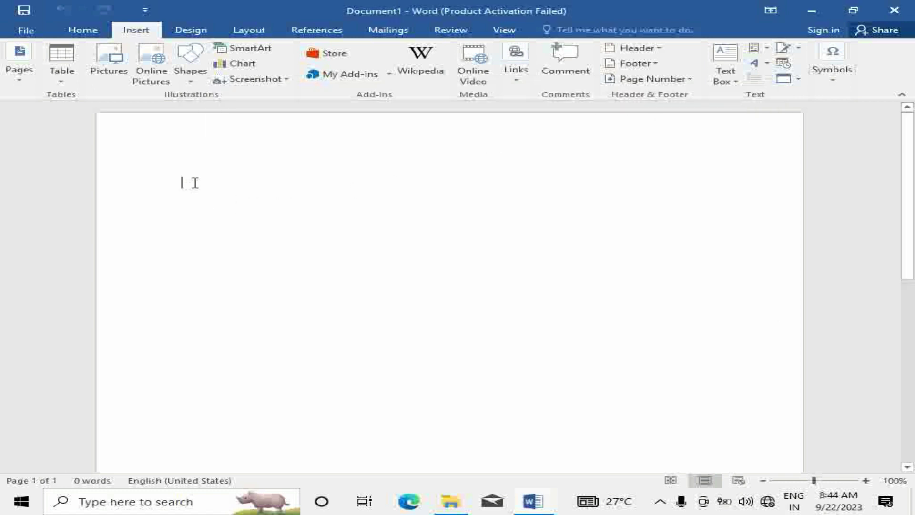
Step: Type 'this is a folder', then overwrite it with 'Click on this folder'
text(this is a folder)
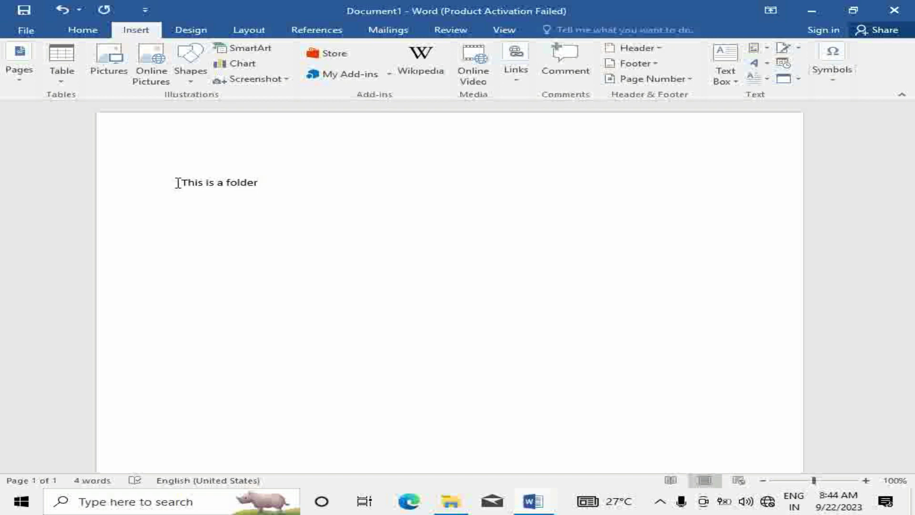
drag(261, 183, 182, 184)
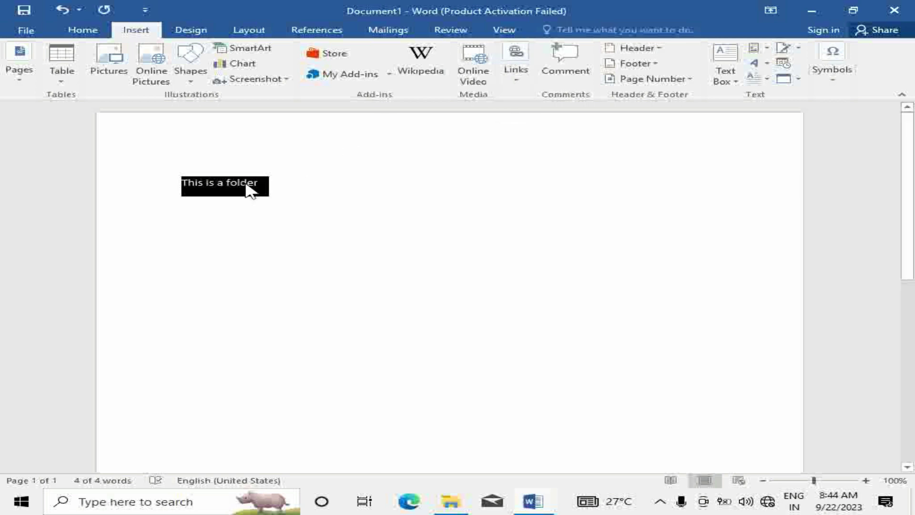
text(Clin)
key(BackSpace)
key(BackSpace)
text(ick on this )
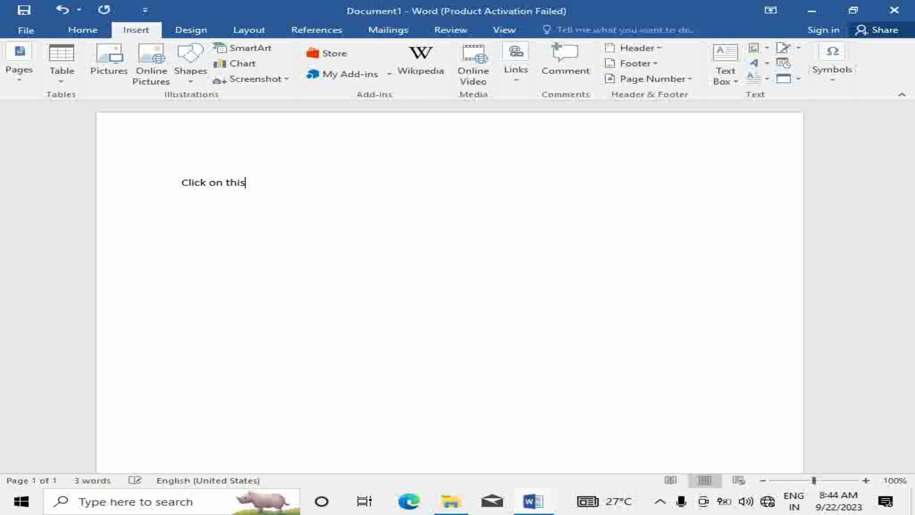
text(folder)
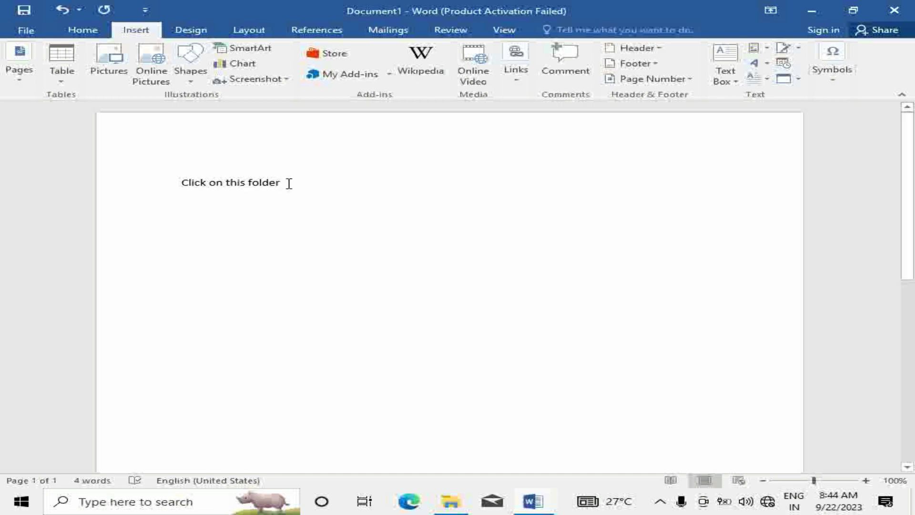
Step: Select the whole 'Click on this folder' line
drag(282, 184, 186, 180)
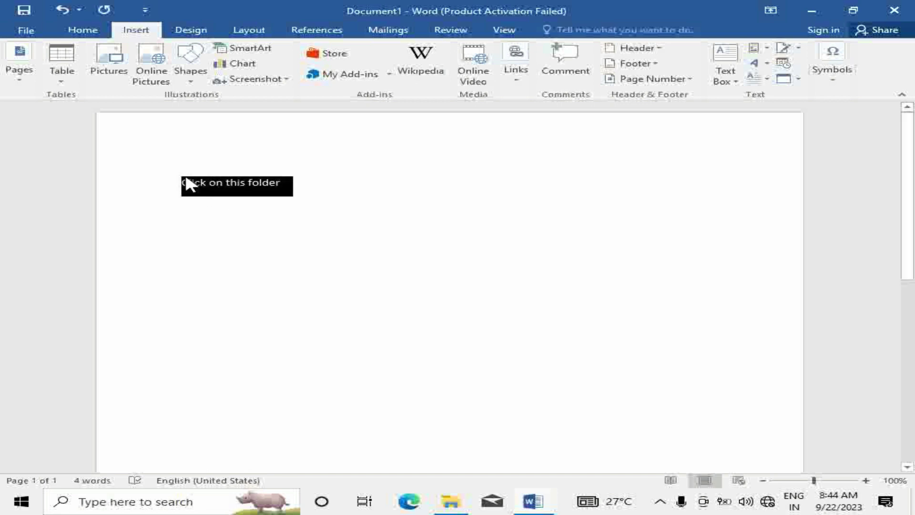
click(279, 183)
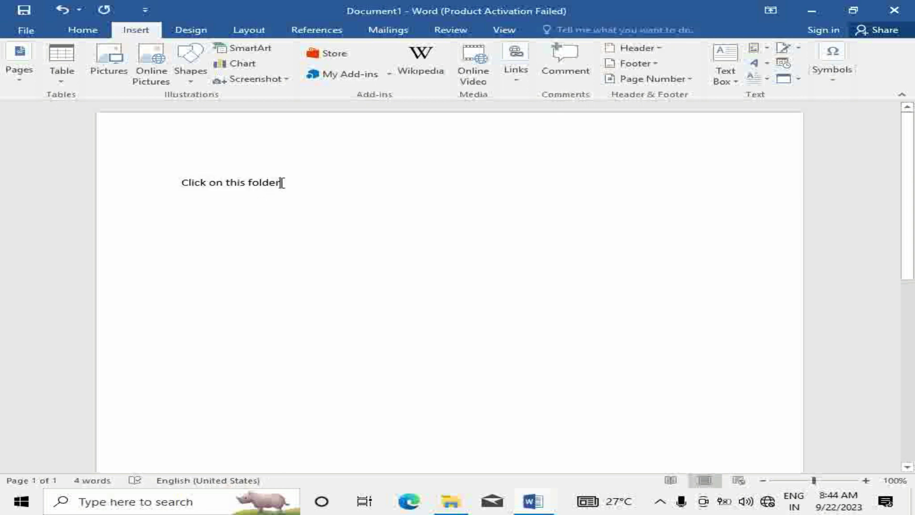
drag(282, 182, 179, 185)
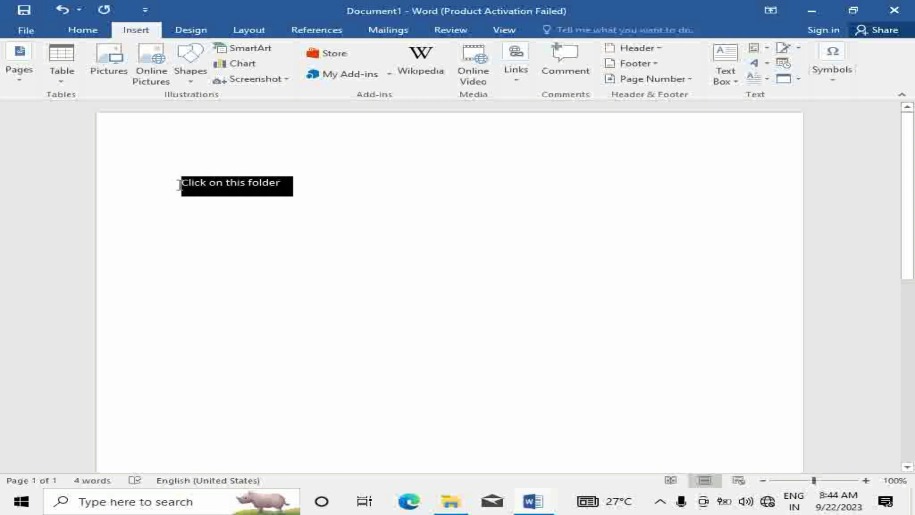
drag(180, 185, 235, 197)
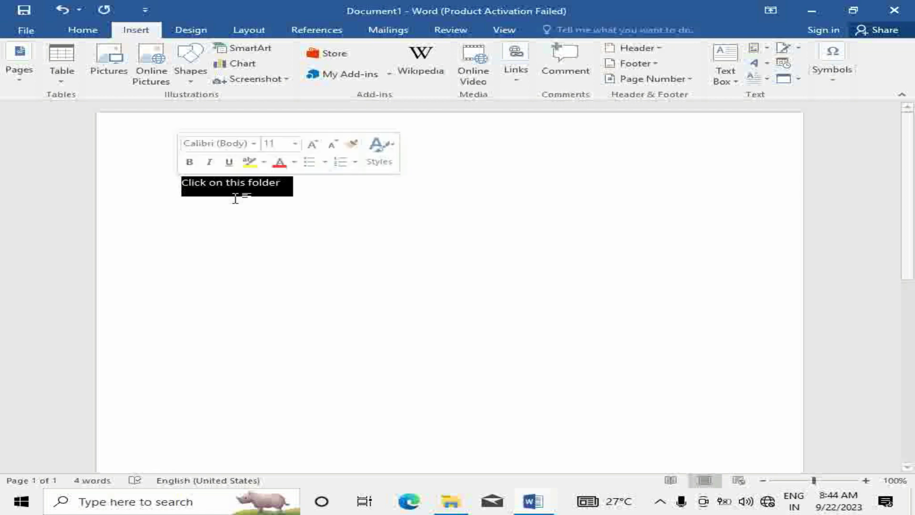
Step: Hyperlink the selected text to the Desktop folder 'Sabse alag 200'
click(519, 83)
click(522, 117)
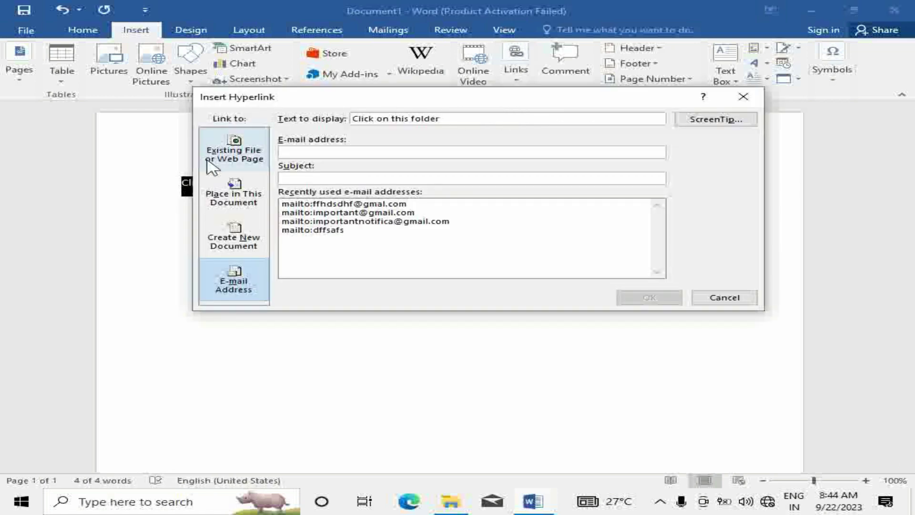
click(246, 158)
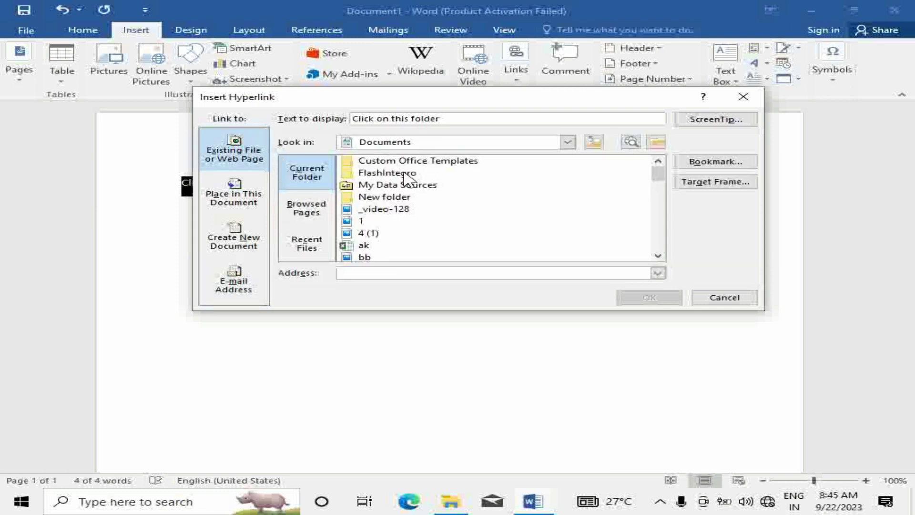
click(593, 141)
scroll(384, 196, down, 2)
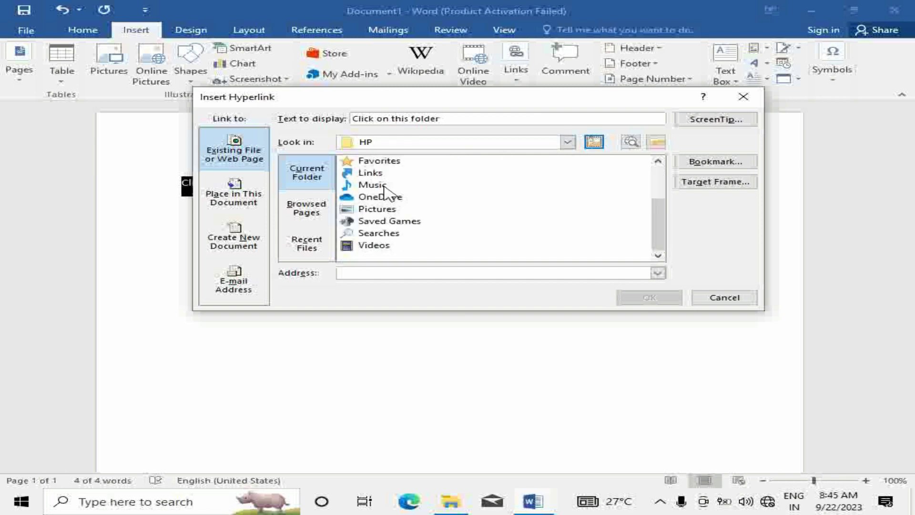
scroll(382, 204, up, 2)
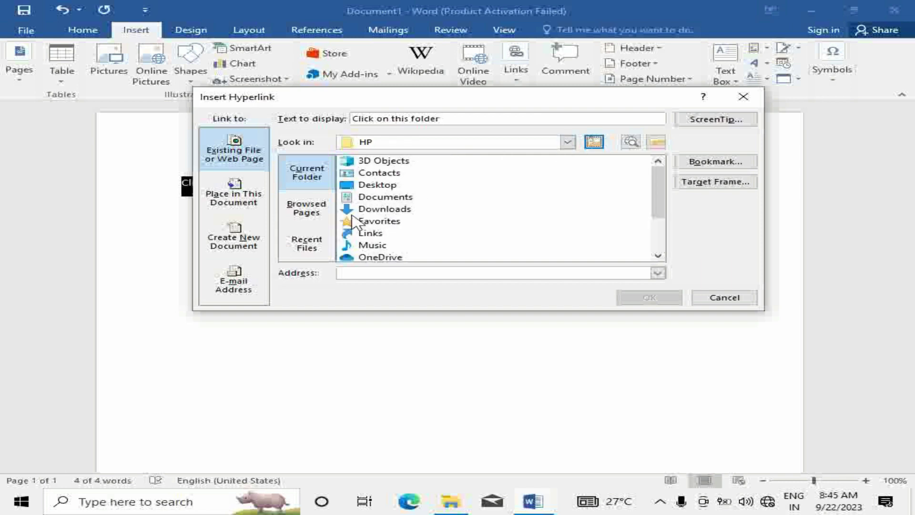
double_click(383, 185)
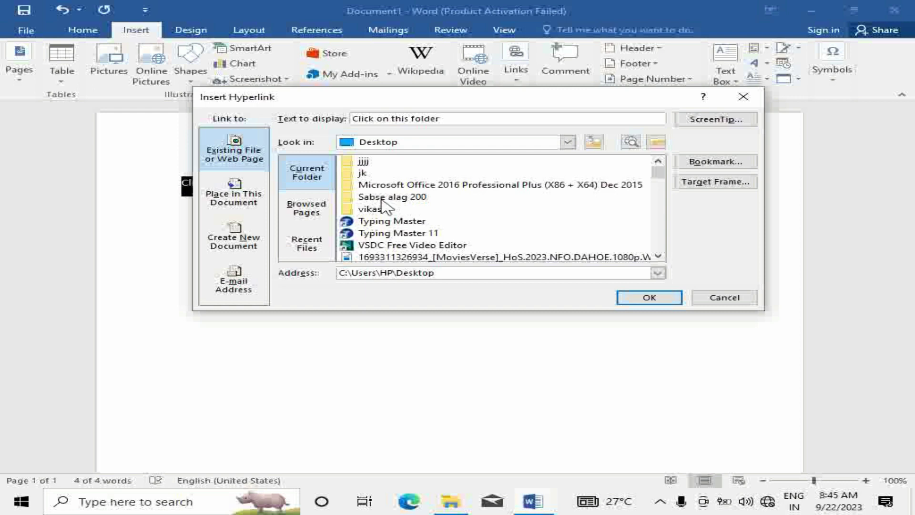
click(382, 201)
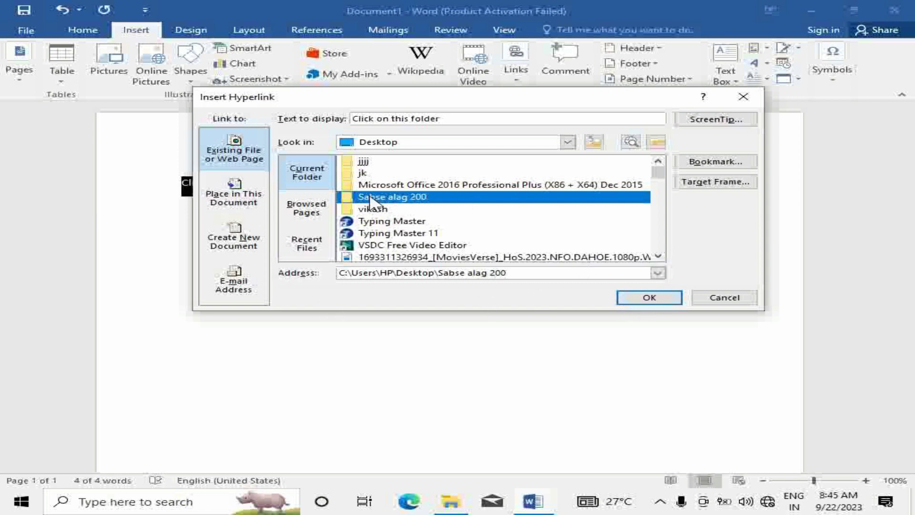
click(646, 298)
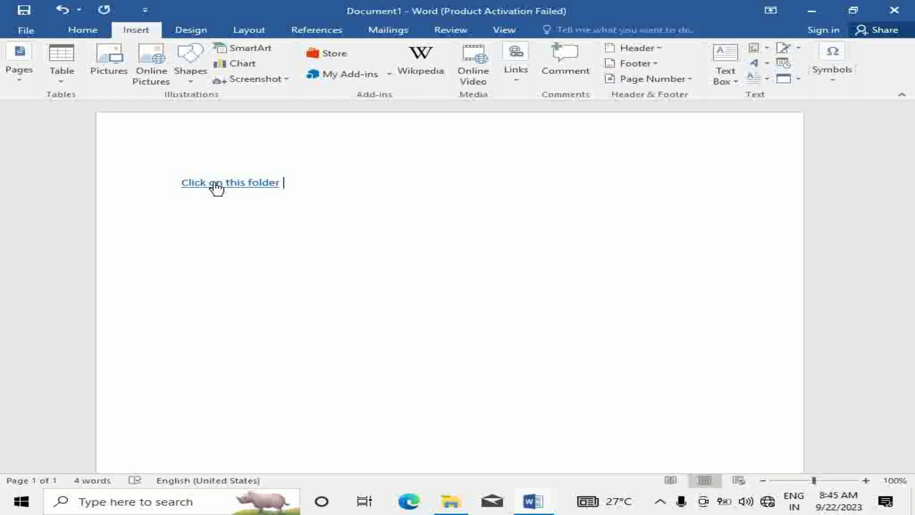
Step: Ctrl+click the link and accept the security notice to open the Sabse alag 200 folder
ctrl+click(214, 182)
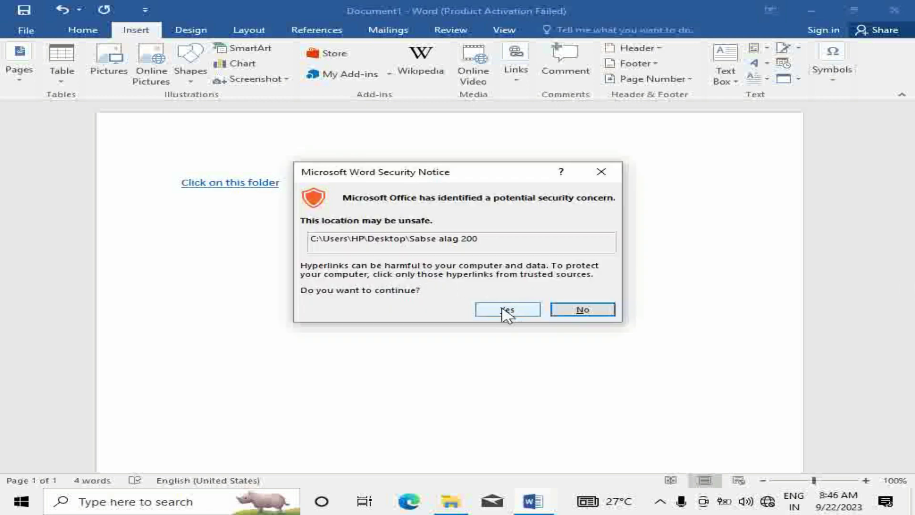
click(503, 310)
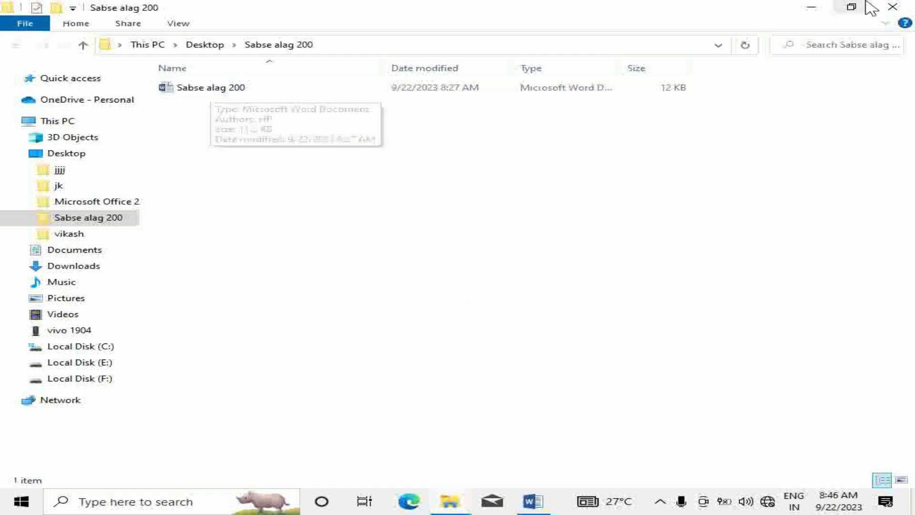
Step: Close File Explorer, review the link in Edit Hyperlink without changes, and select its text
click(893, 8)
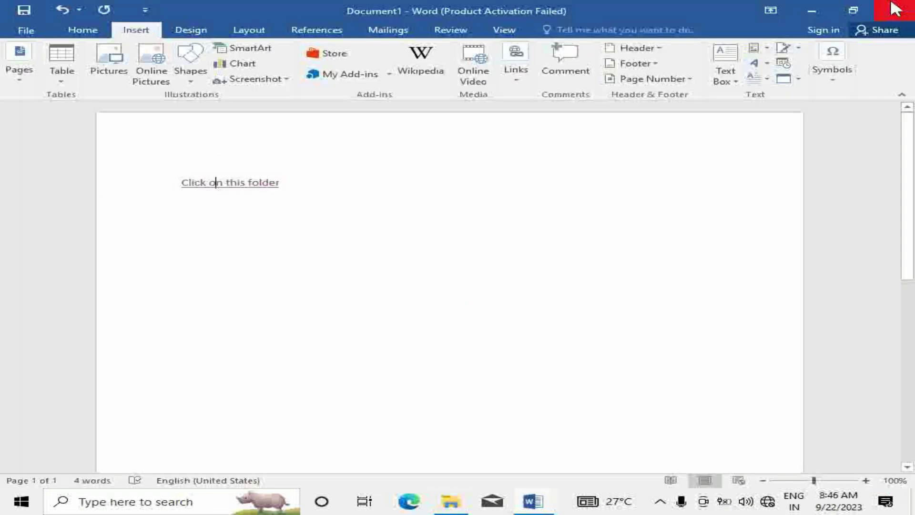
click(517, 87)
click(524, 116)
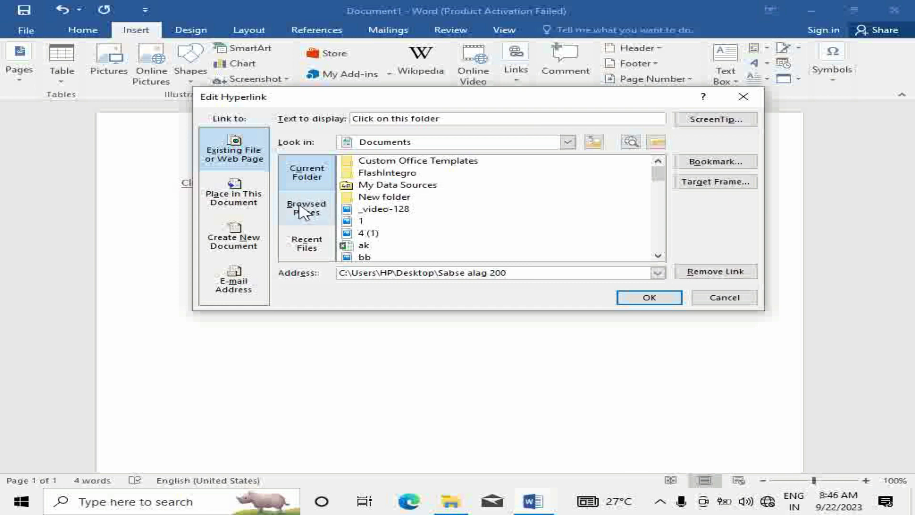
click(753, 102)
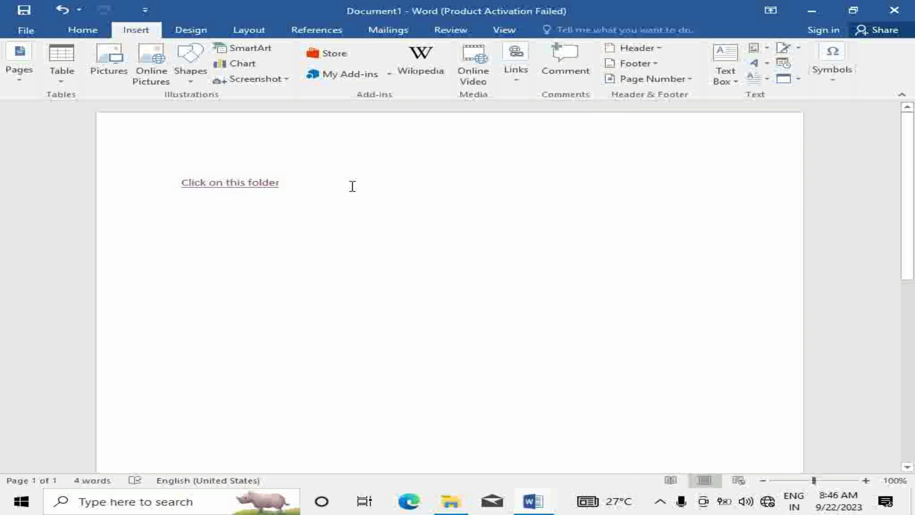
click(161, 183)
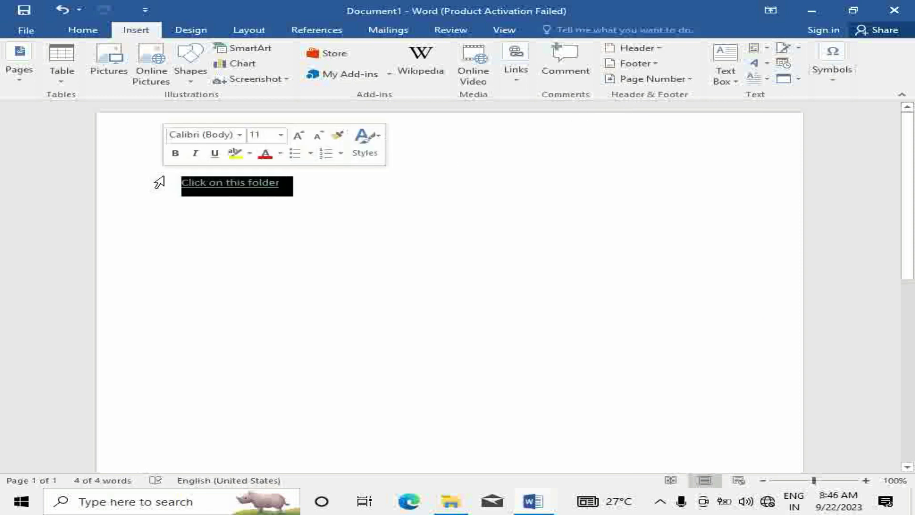
Step: Overwrite the selected link text with a typed two-word name
text(M)
key(BackSpace)
text(Ms dhoni)
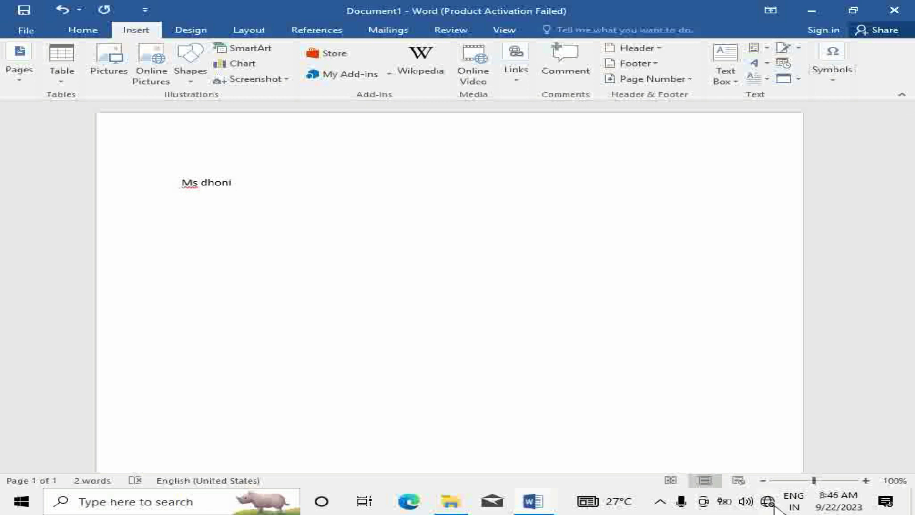
Step: Connect the PC to the vivo 1904 Wi-Fi network and return to Word
click(768, 502)
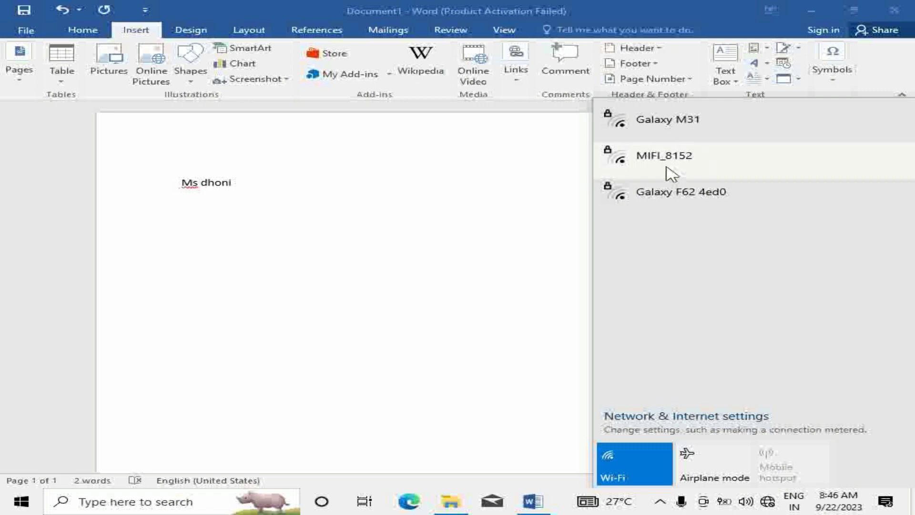
click(558, 218)
click(768, 501)
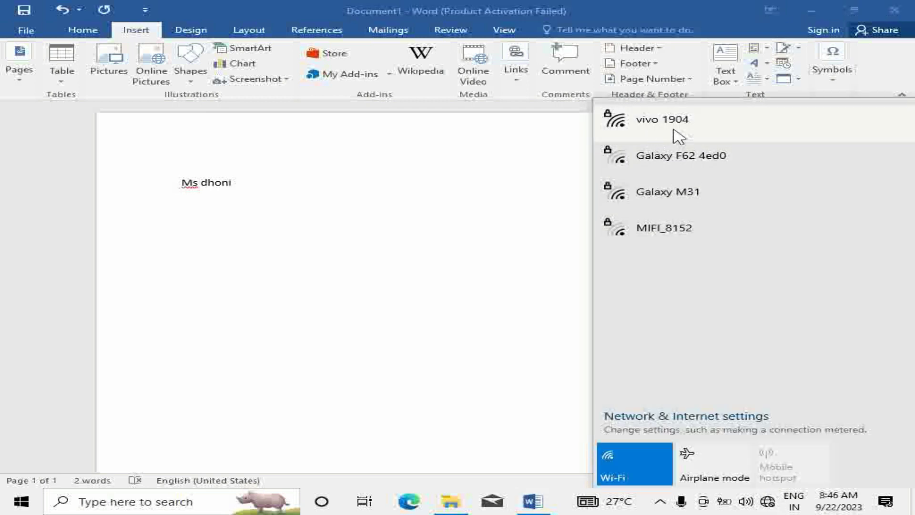
click(677, 134)
click(835, 187)
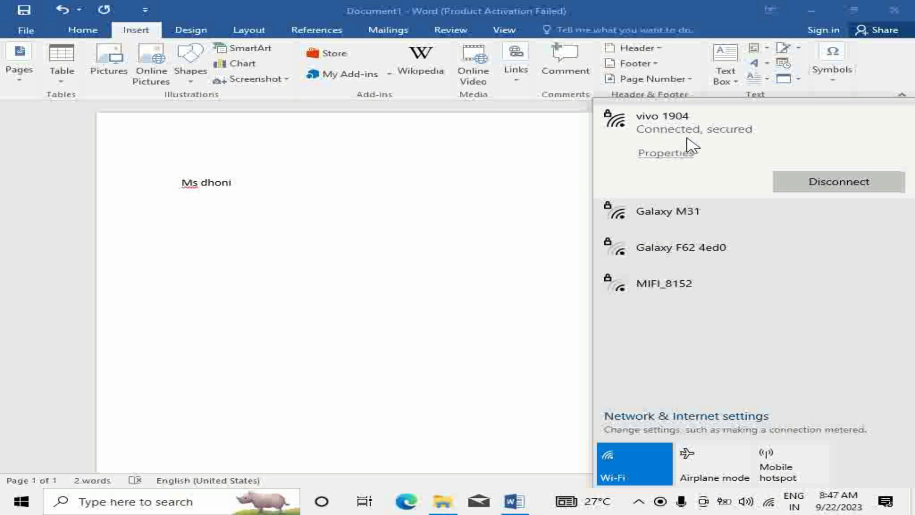
click(517, 178)
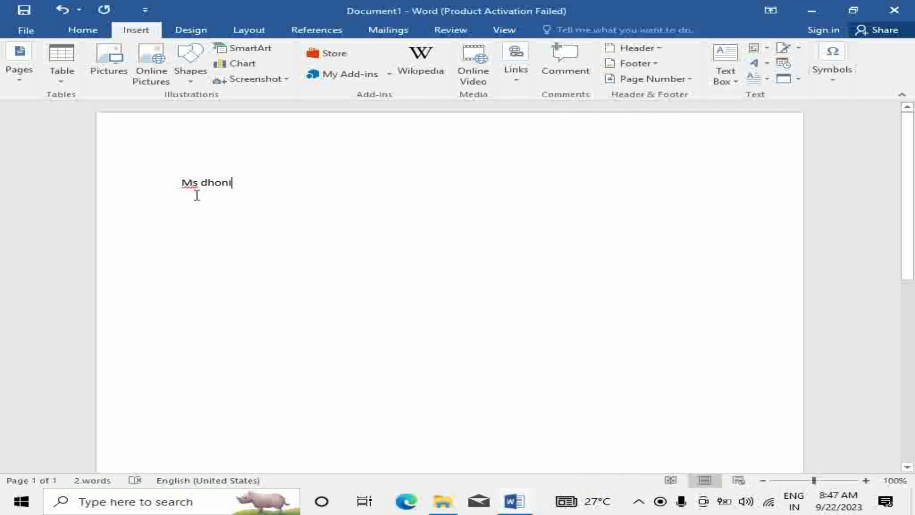
Step: Minimize Word and launch Google Chrome from a Start menu search for 'chrome'
click(812, 10)
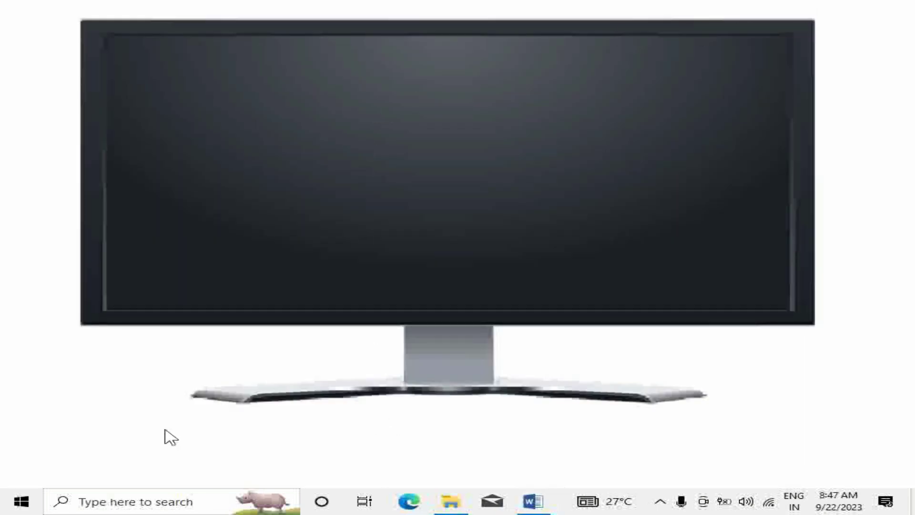
click(22, 501)
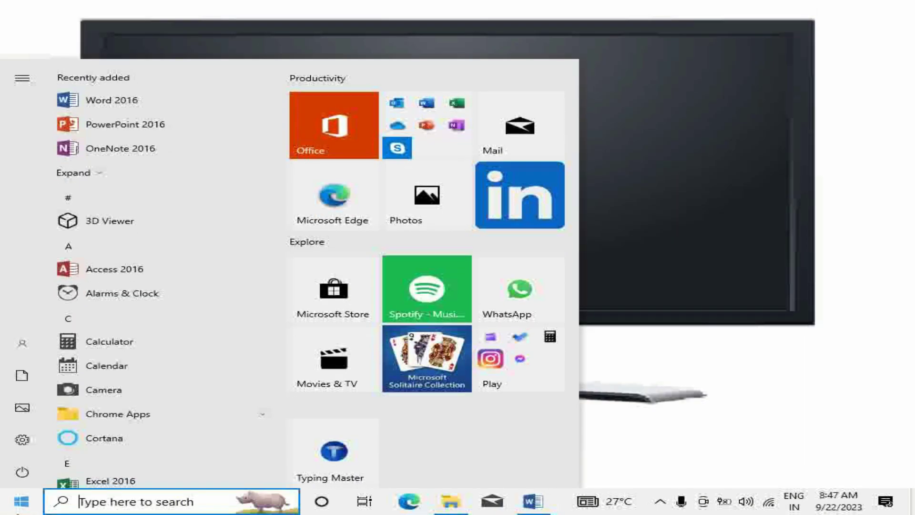
text(chrome)
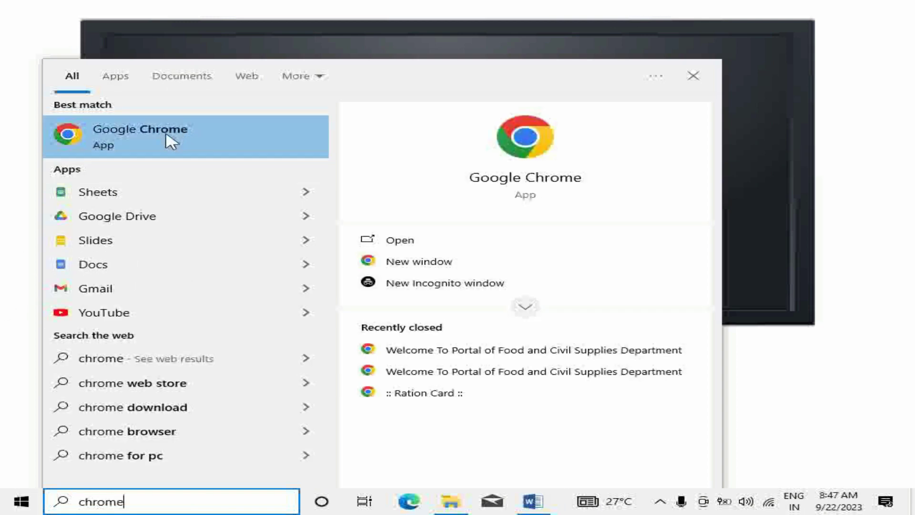
click(185, 140)
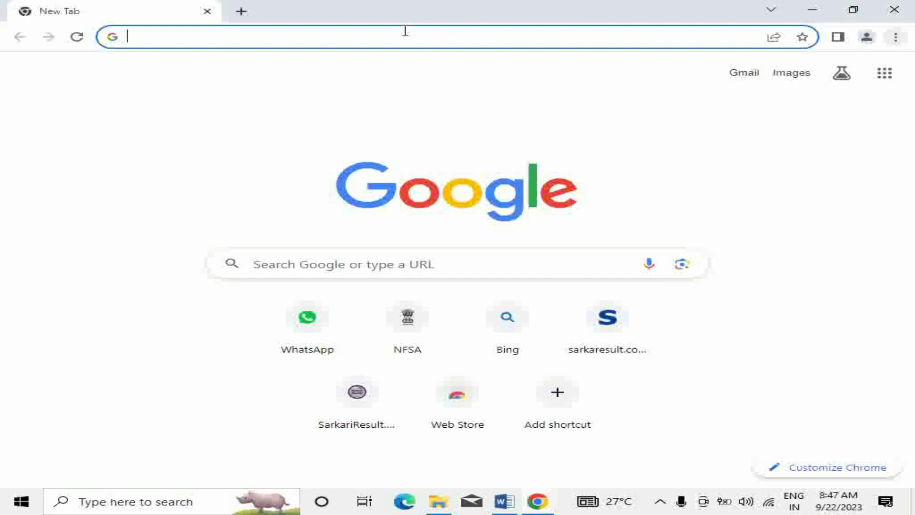
Step: Search Google for 'ms dhoni'
click(378, 32)
text(ms don)
key(BackSpace)
key(BackSpace)
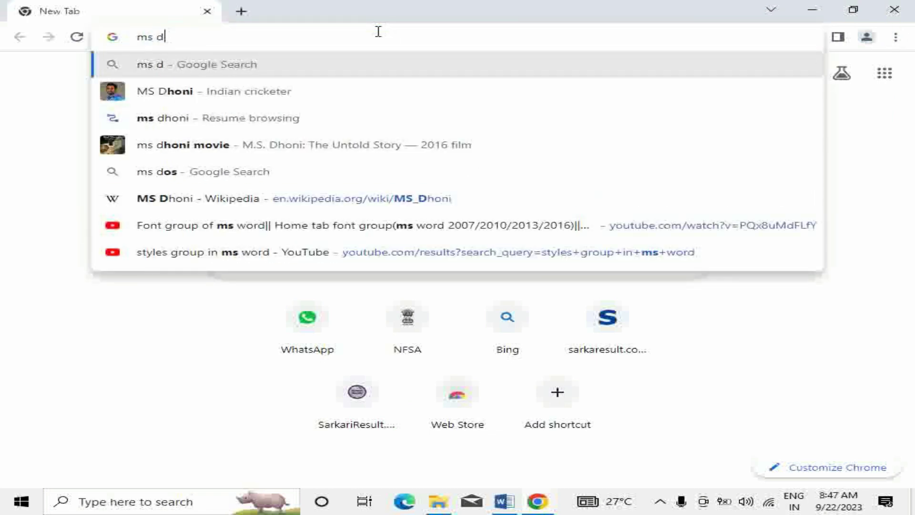
text(h)
key(Return)
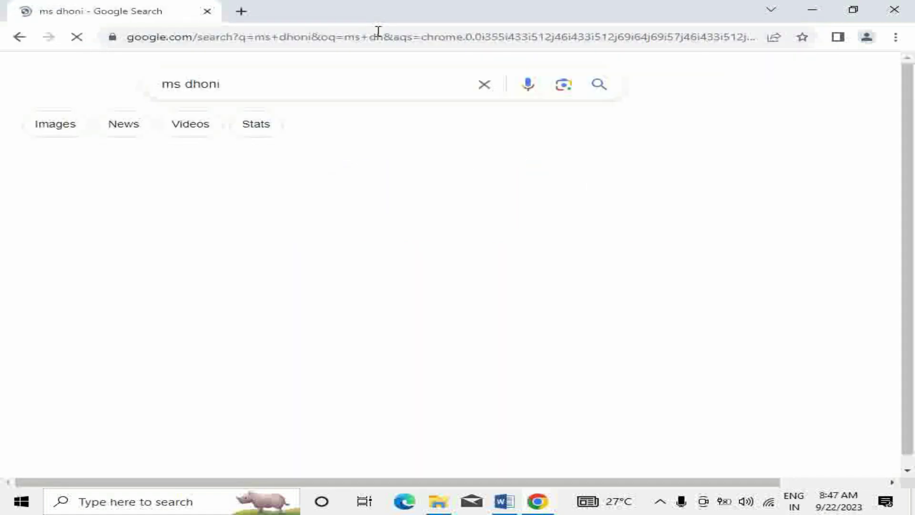
Step: Dismiss the sign-in prompt and open the MS Dhoni Wikipedia article
scroll(243, 259, down, 3)
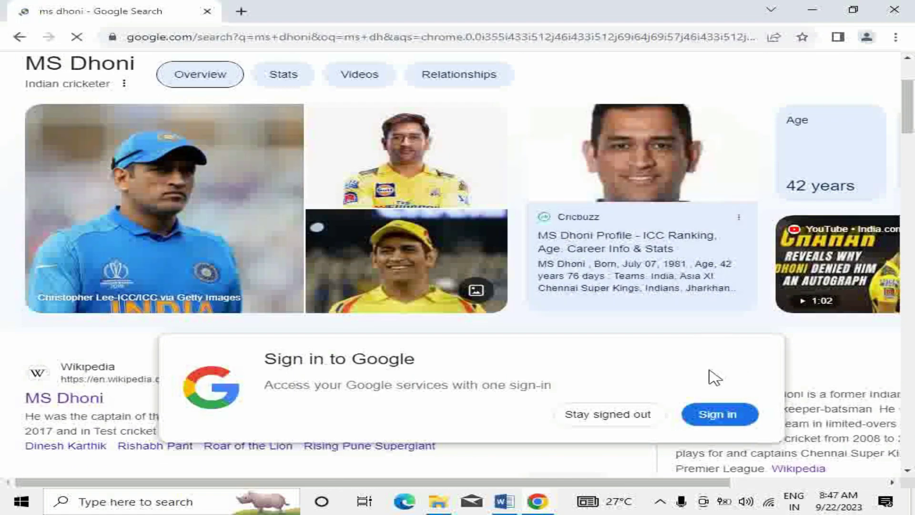
click(62, 404)
click(62, 403)
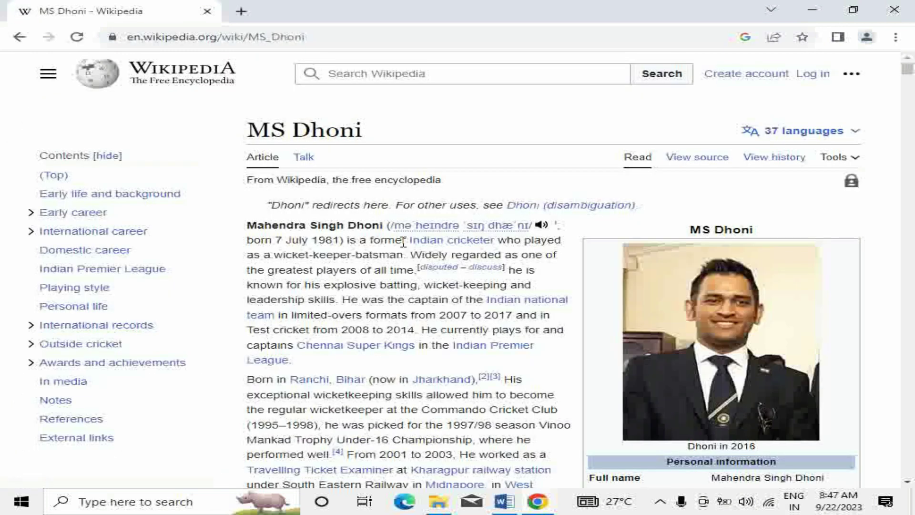
scroll(423, 249, down, 5)
scroll(423, 250, down, 2)
scroll(423, 250, down, 7)
scroll(422, 250, down, 5)
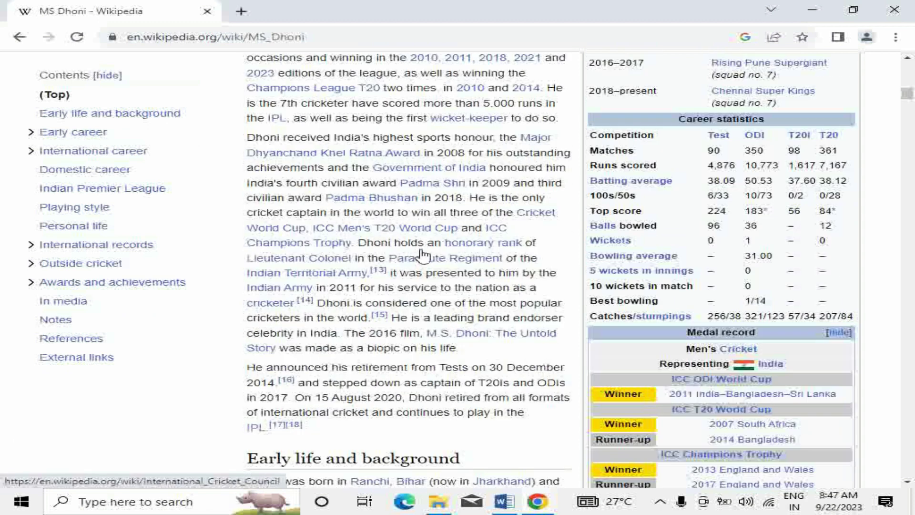
scroll(423, 250, up, 20)
scroll(422, 250, up, 2)
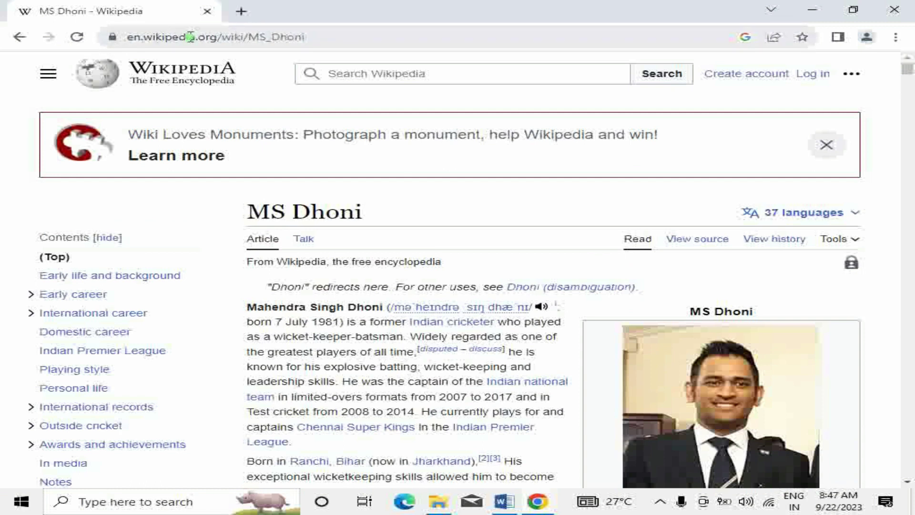
Step: Reload the article and select its address en.wikipedia.org/wiki/MS_Dhoni
click(191, 36)
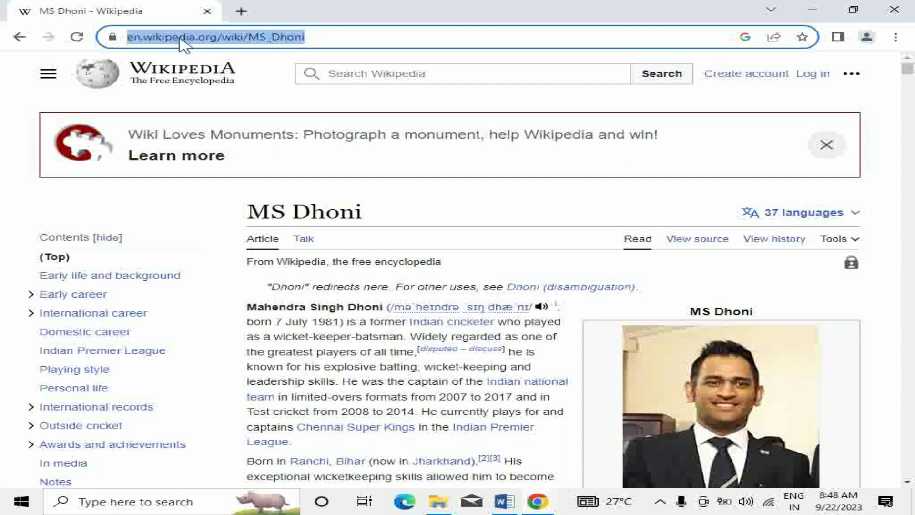
click(77, 37)
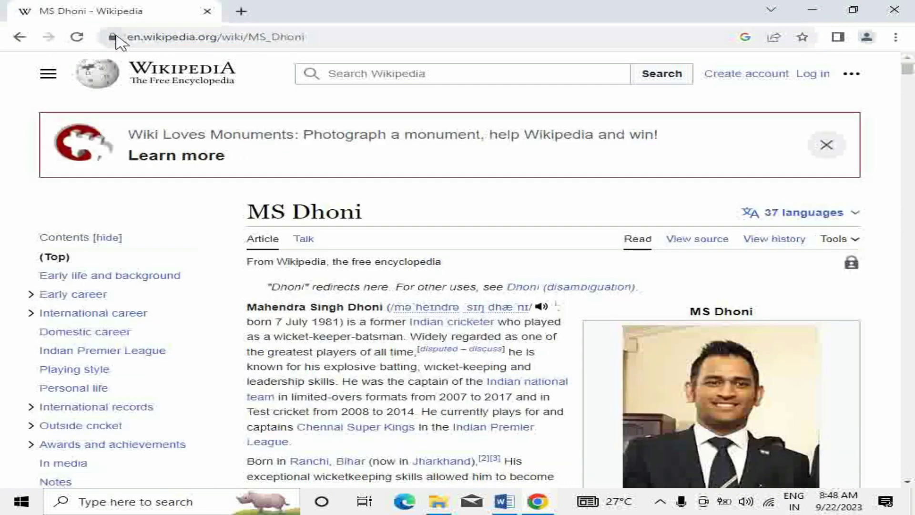
click(188, 38)
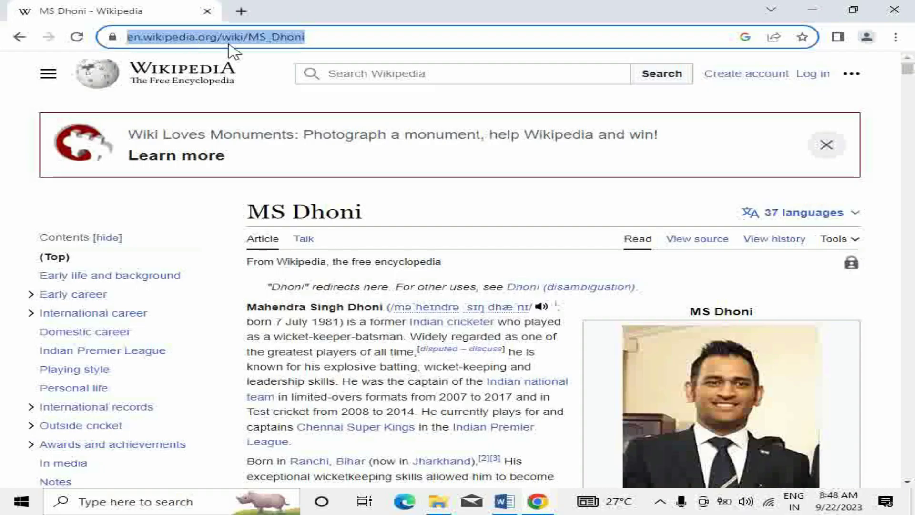
click(501, 506)
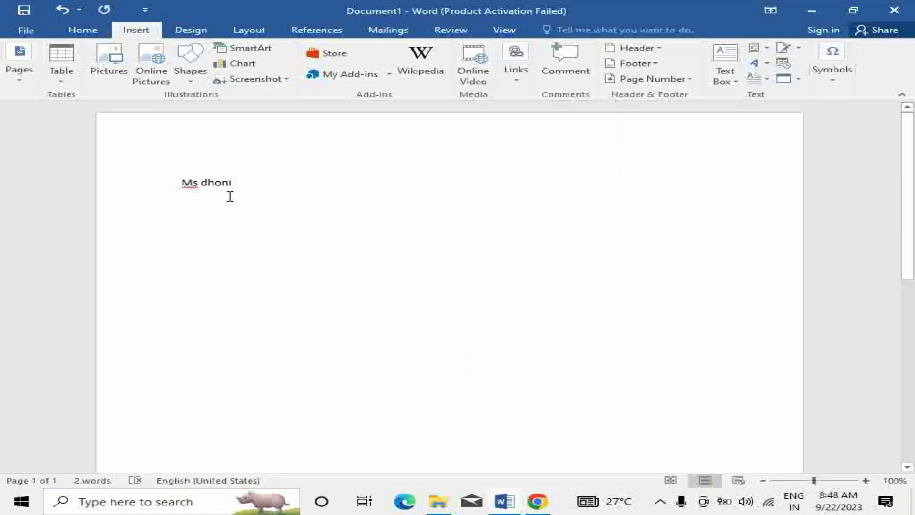
drag(232, 183, 182, 183)
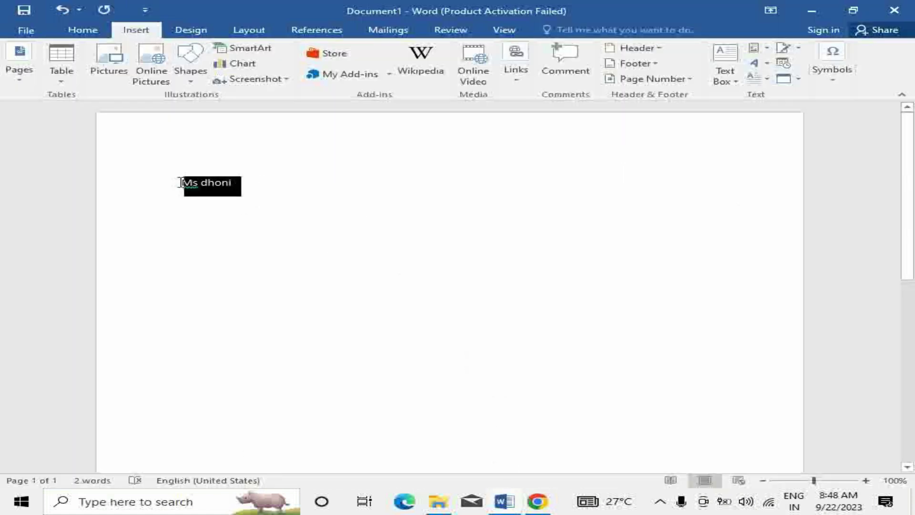
click(514, 85)
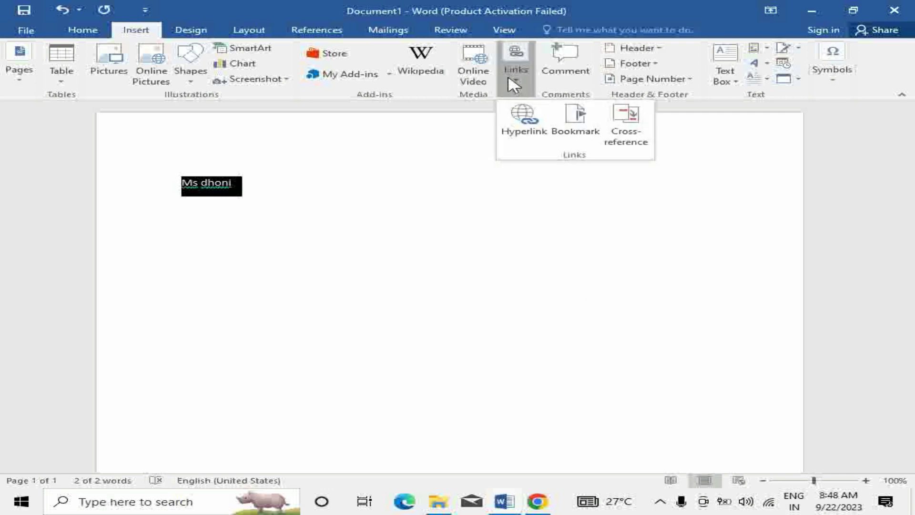
click(527, 119)
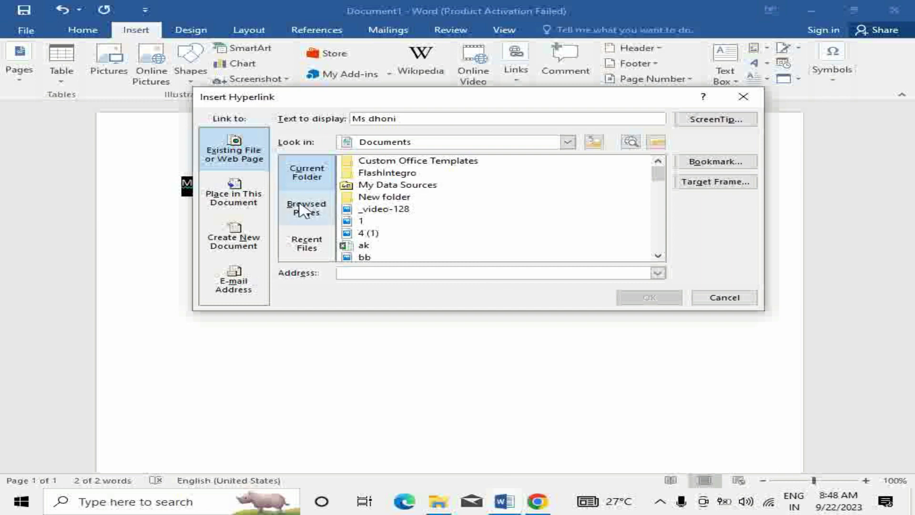
click(313, 213)
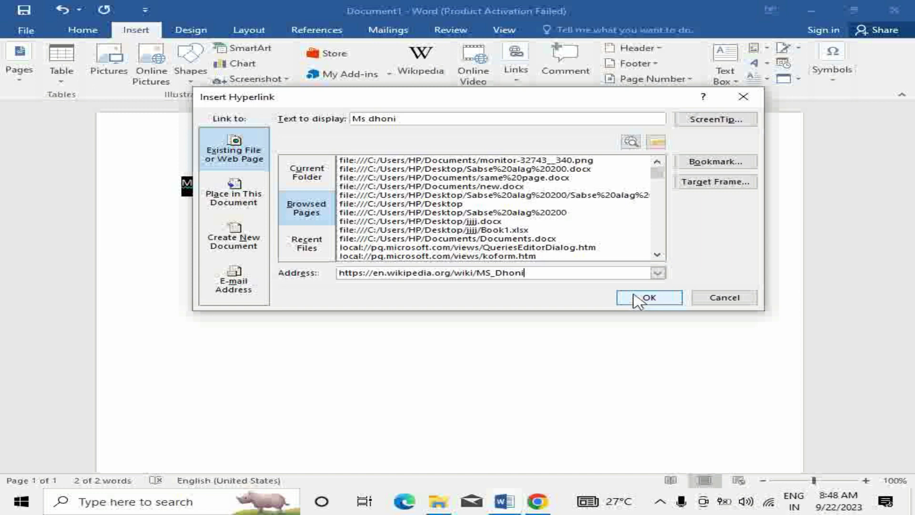
click(639, 298)
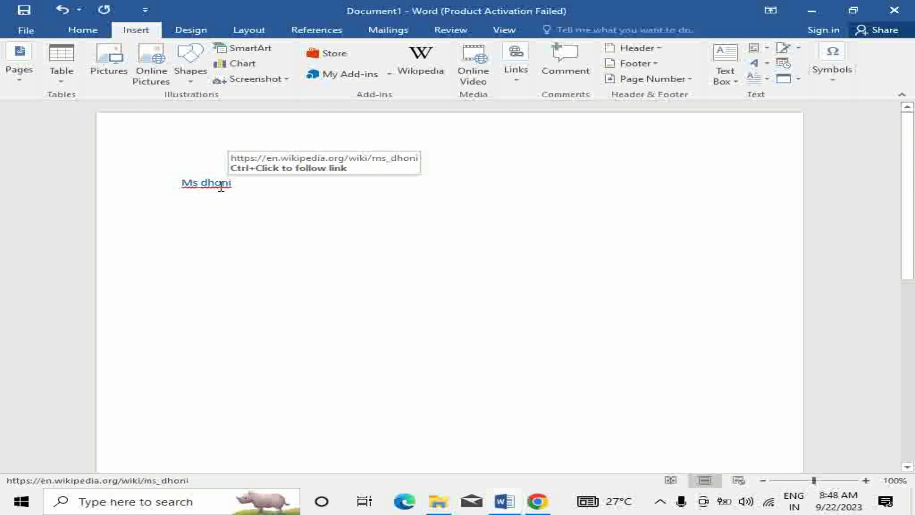
Step: Follow the Ms dhoni link to test it opens Wikipedia, then close the browser
ctrl+click(233, 185)
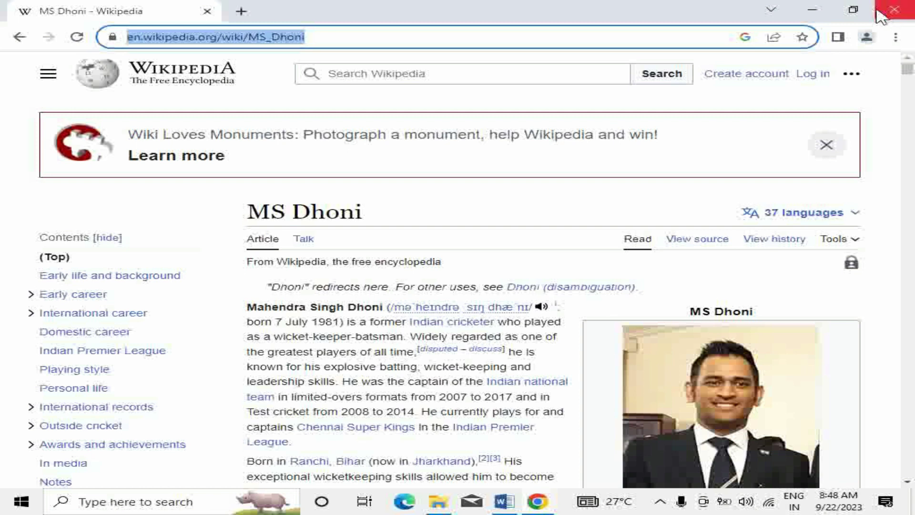
click(906, 10)
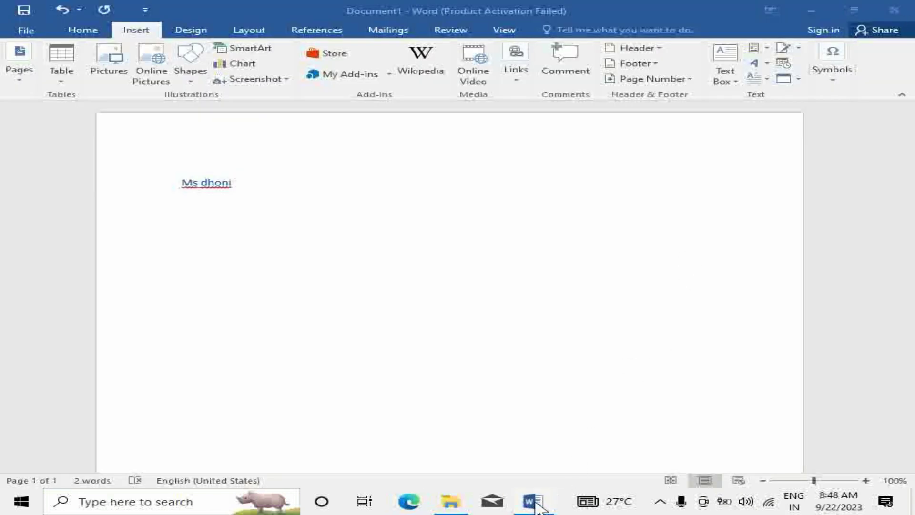
mouse_move(207, 183)
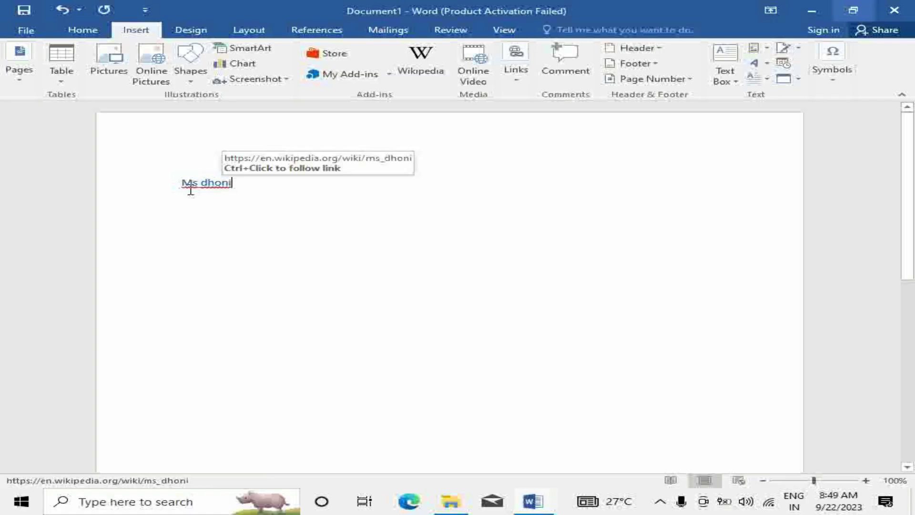
ctrl+click(188, 187)
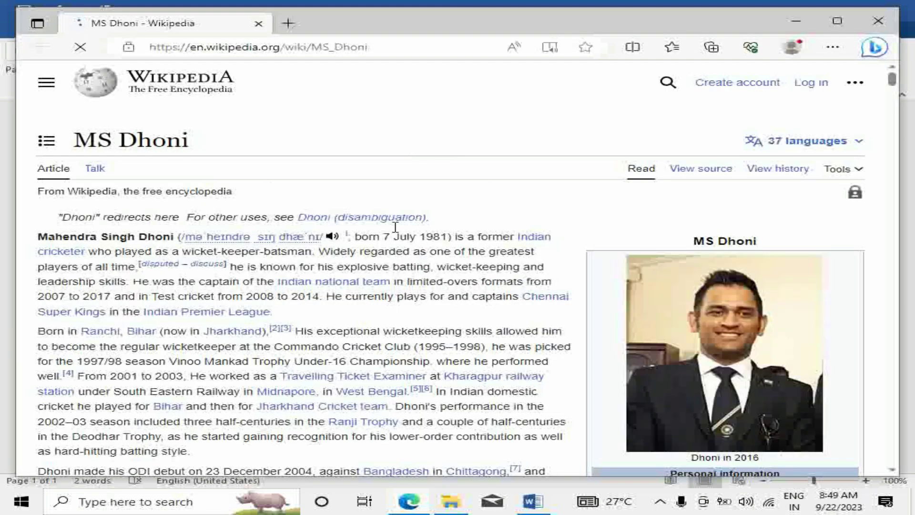
scroll(396, 229, down, 5)
scroll(398, 234, down, 6)
scroll(396, 234, down, 5)
scroll(396, 234, down, 8)
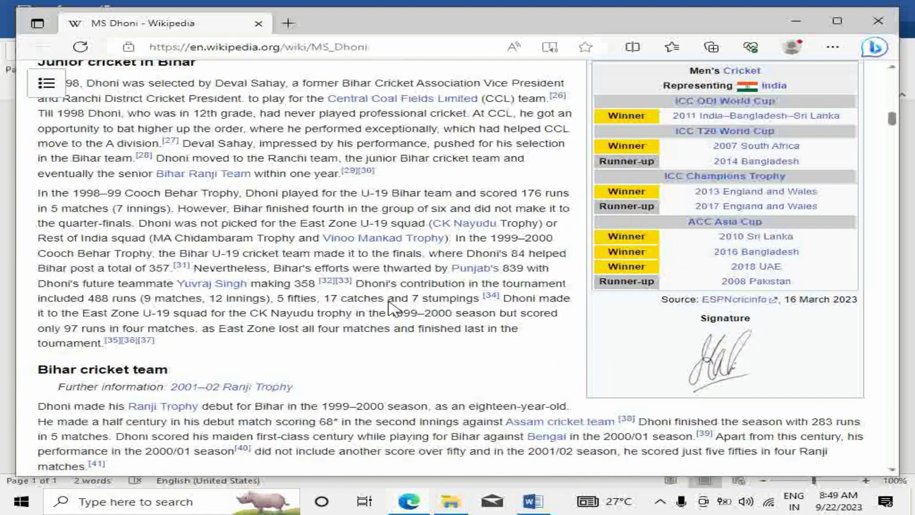
scroll(396, 234, up, 15)
scroll(396, 233, up, 3)
click(889, 7)
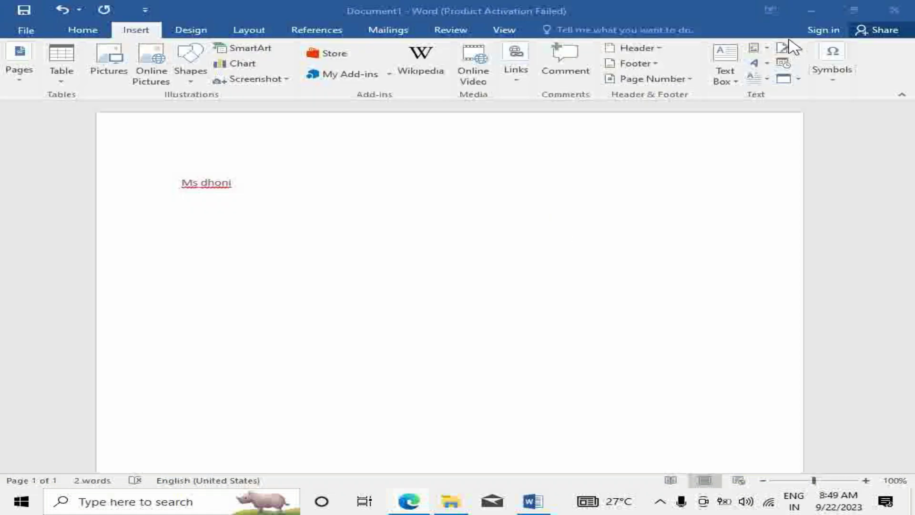
Step: Delete the linked 'Ms dhoni' text, leaving the page empty
double_click(197, 185)
click(200, 186)
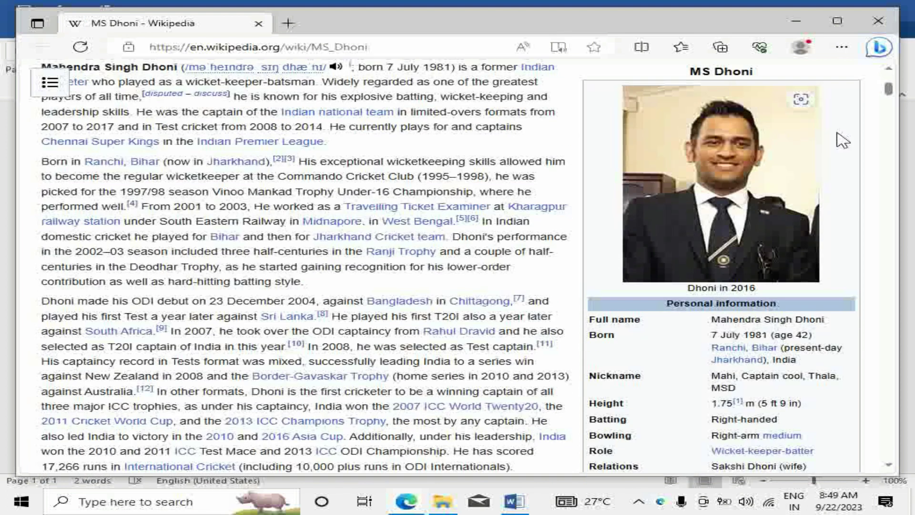
scroll(705, 278, down, 5)
click(868, 29)
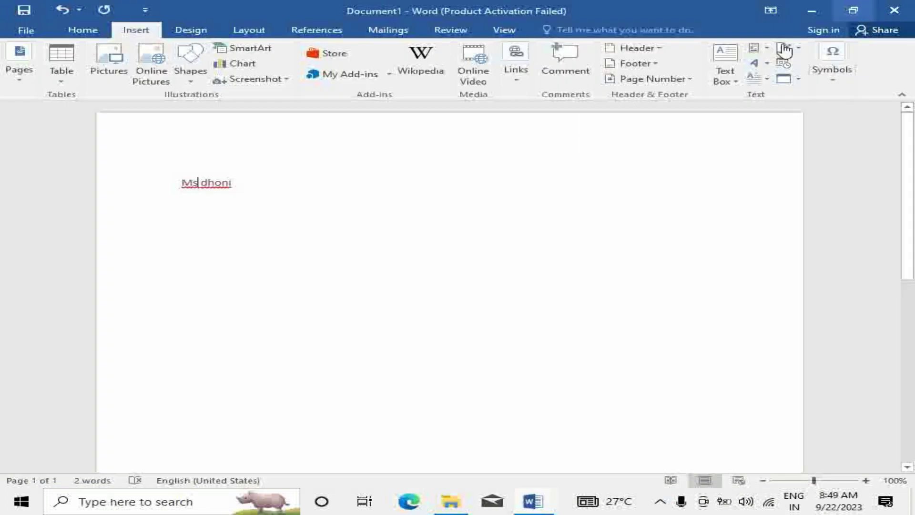
drag(267, 187, 159, 181)
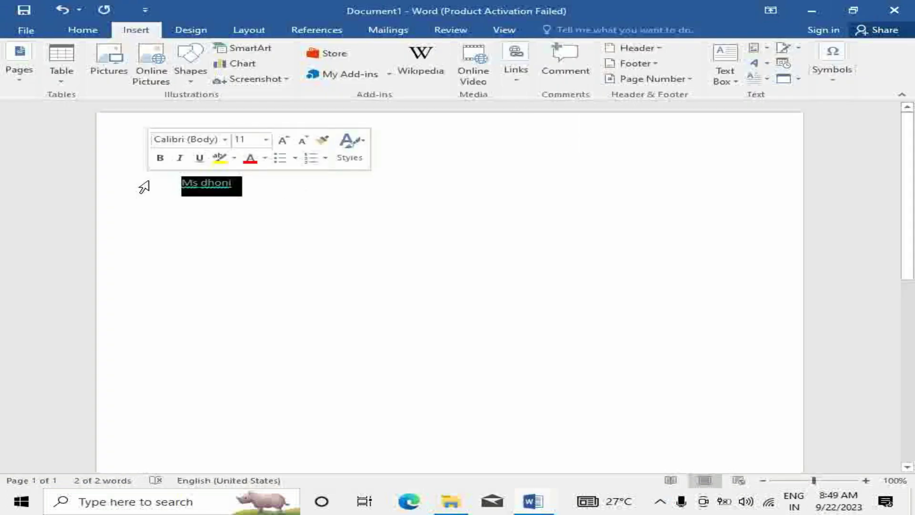
key(BackSpace)
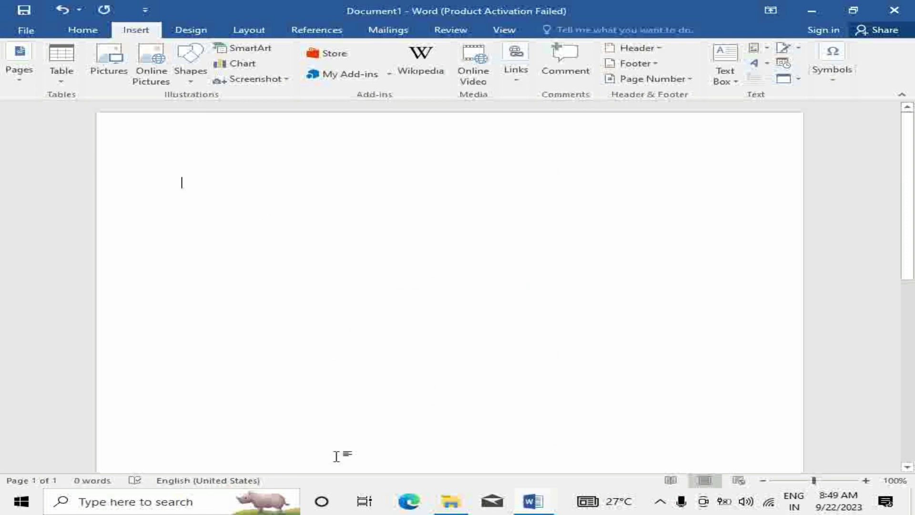
Step: Insert a hyperlink to the recent file Sabse alag 200.docx and follow it to open that document
click(520, 86)
click(525, 135)
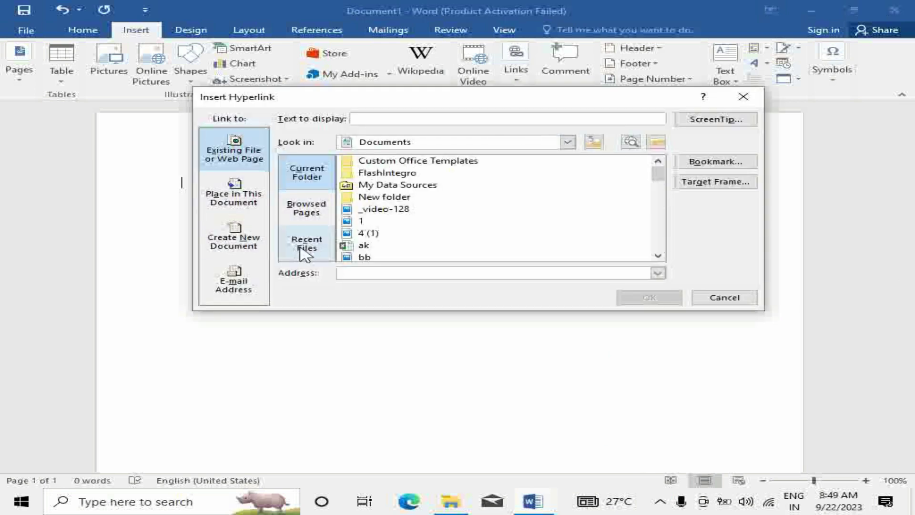
click(308, 243)
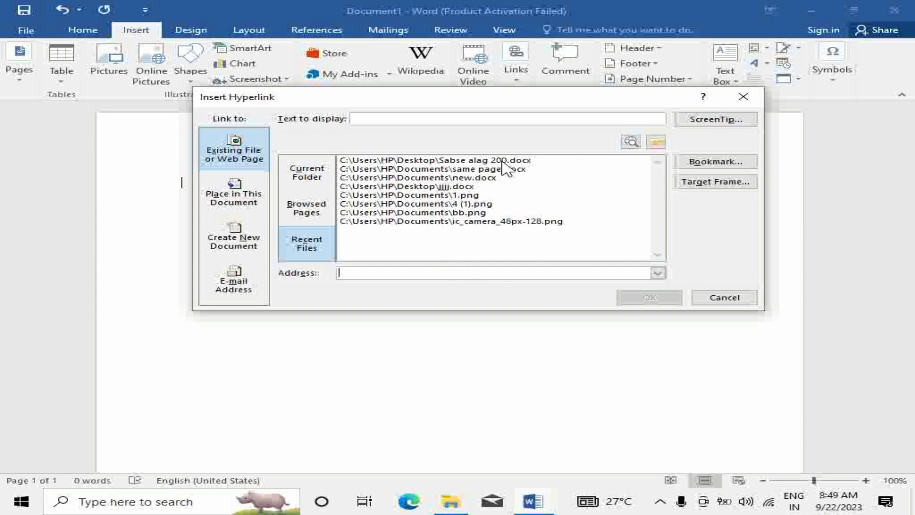
click(435, 162)
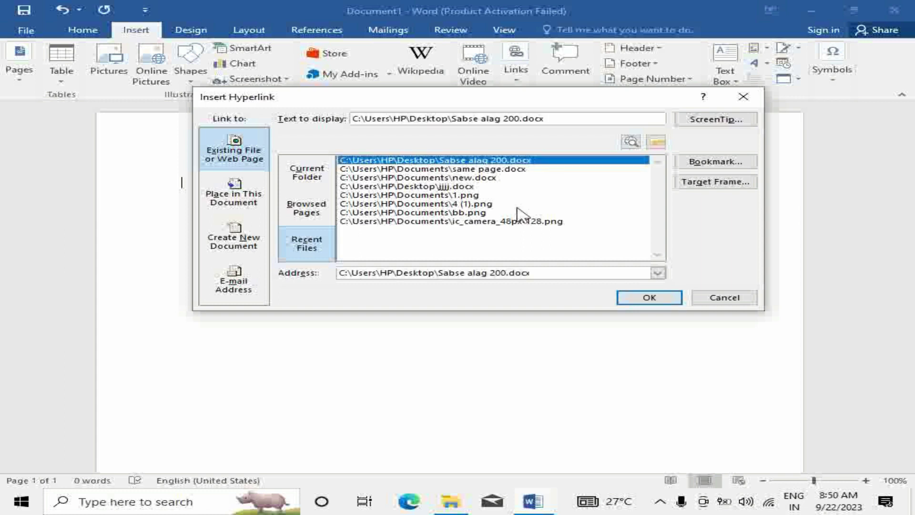
click(645, 296)
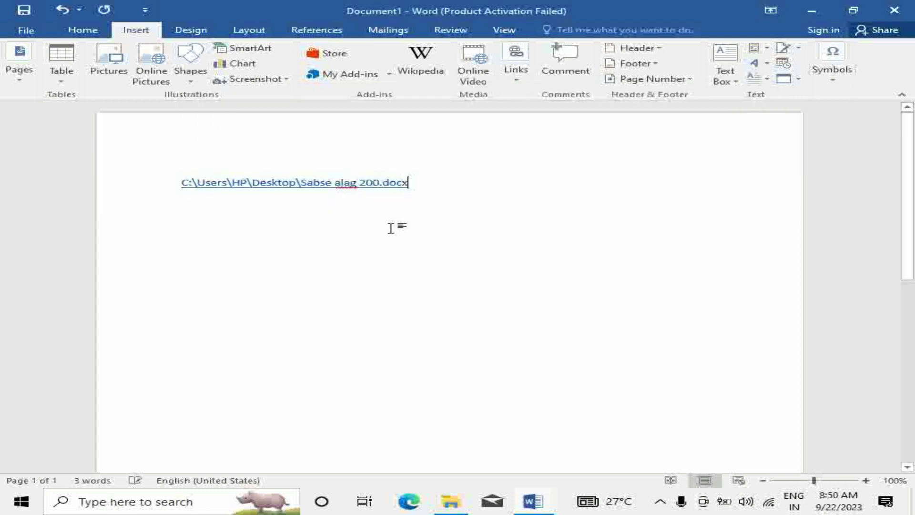
ctrl+click(314, 181)
Step: Allow and close the linked Sabse alag 200 file, then review the link in Edit Hyperlink unchanged
click(485, 311)
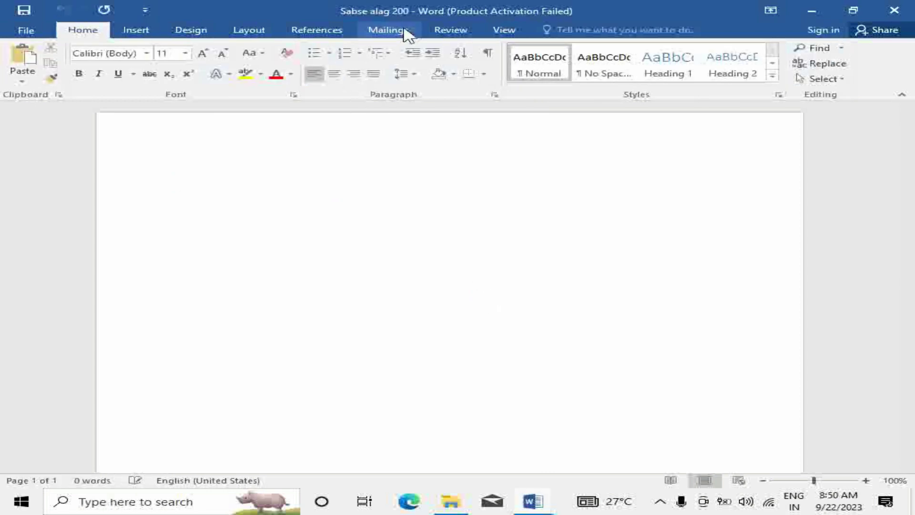
click(894, 10)
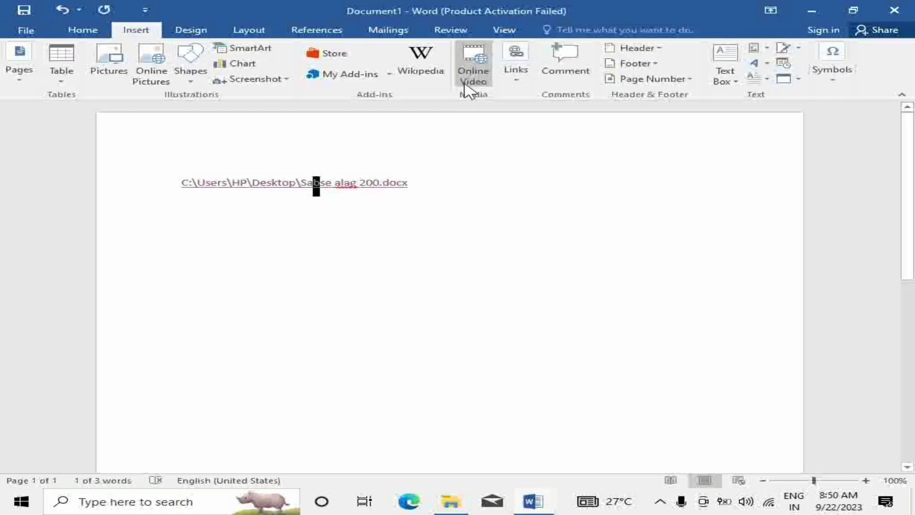
click(519, 81)
click(527, 125)
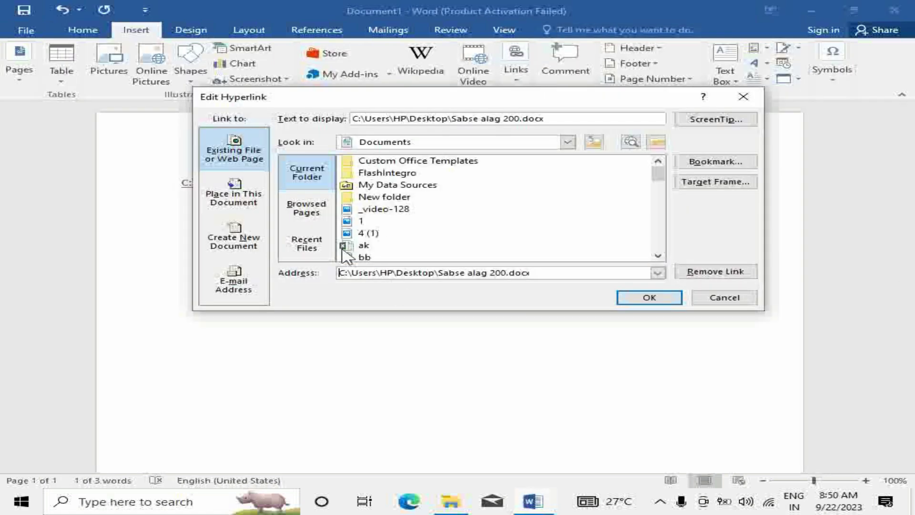
click(307, 243)
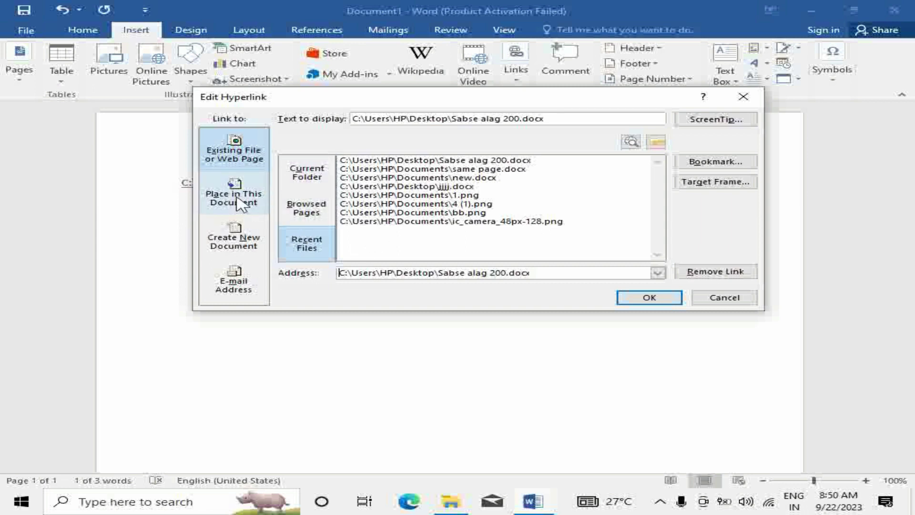
click(743, 97)
Step: Delete the file hyperlink line and begin typing '=' for the rand formula
click(148, 193)
key(Delete)
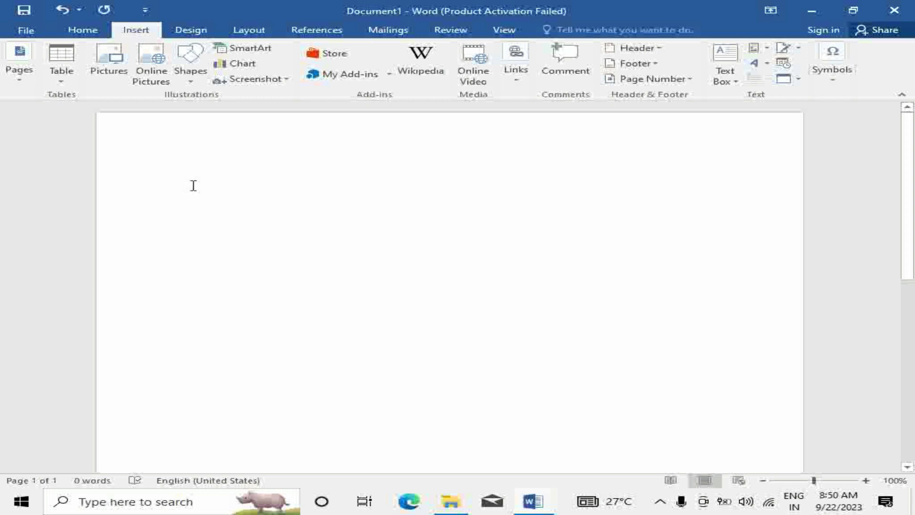
text(=rand()
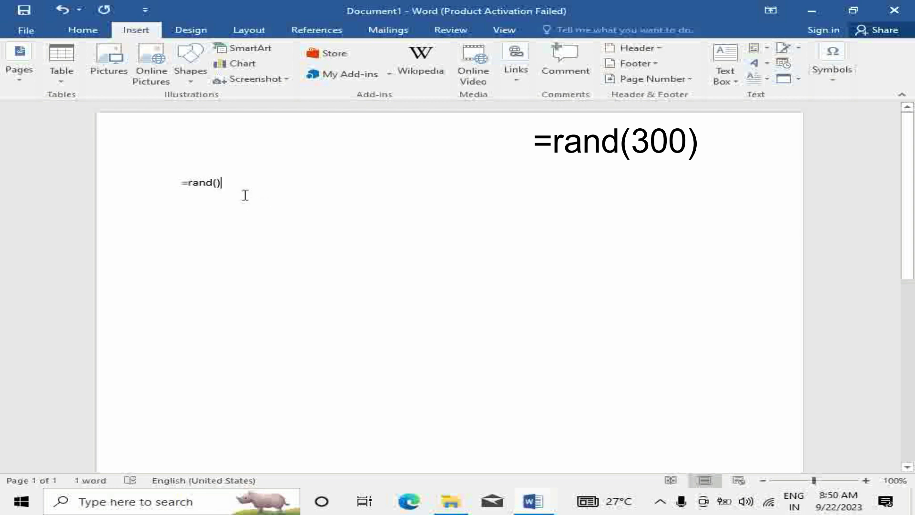
Step: Expand =rand() into sample text, clear it, then regenerate 300 paragraphs of sample text
key(Return)
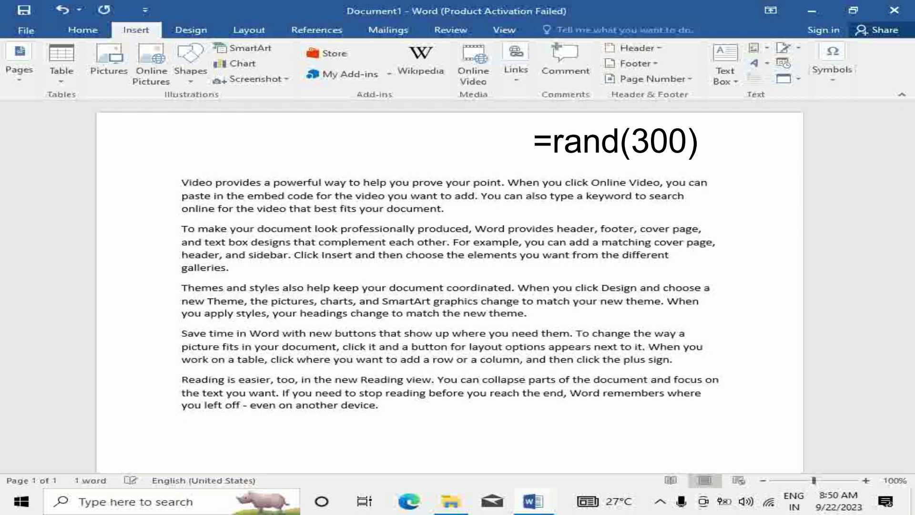
click(446, 210)
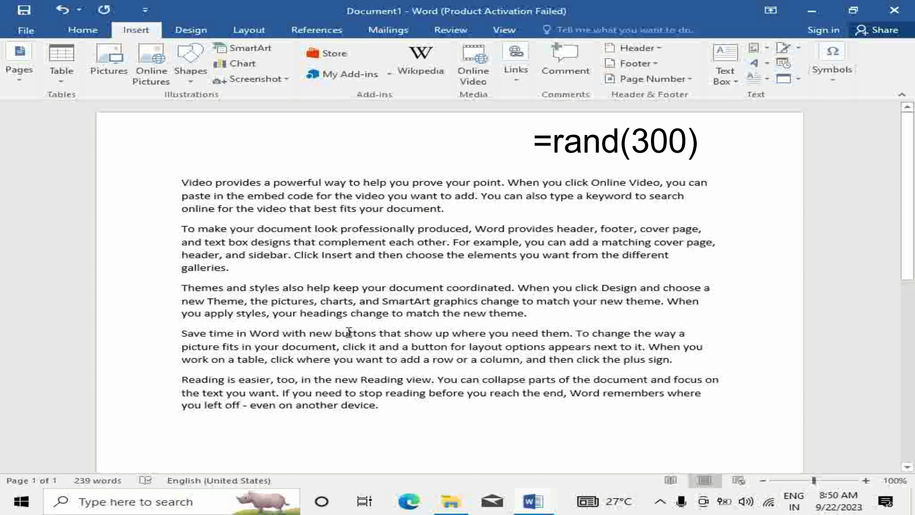
key(ctrl+End)
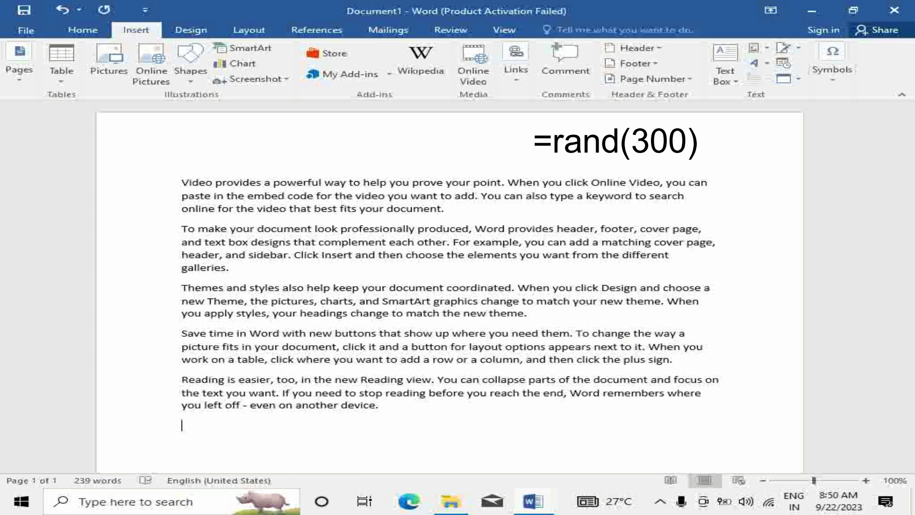
key(ctrl+a)
key(Delete)
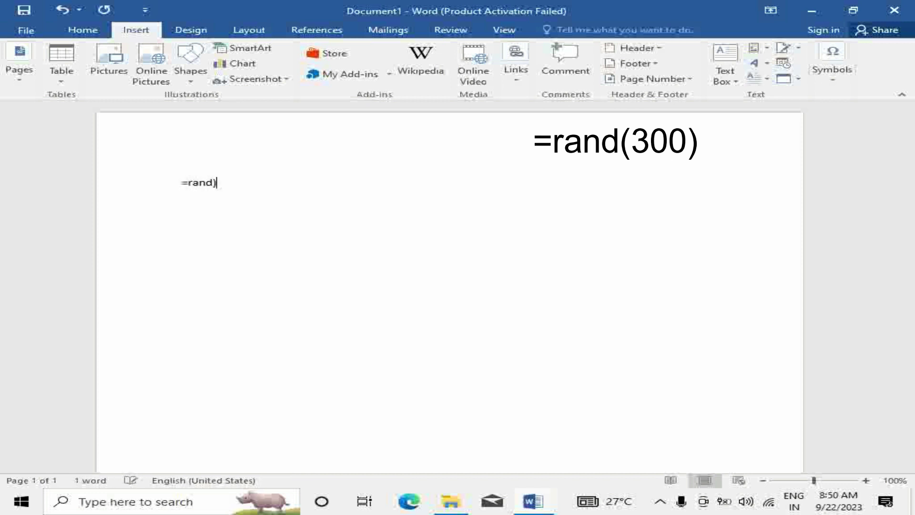
text(())
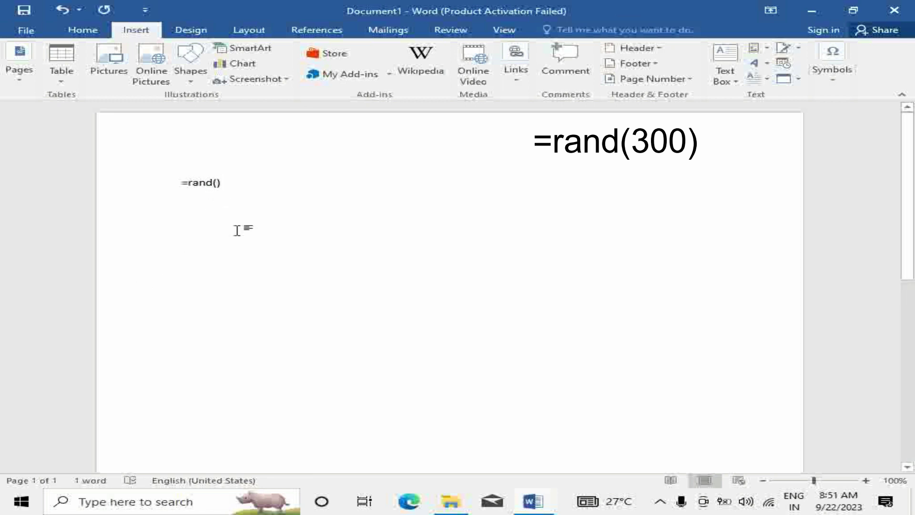
text(300)
key(Return)
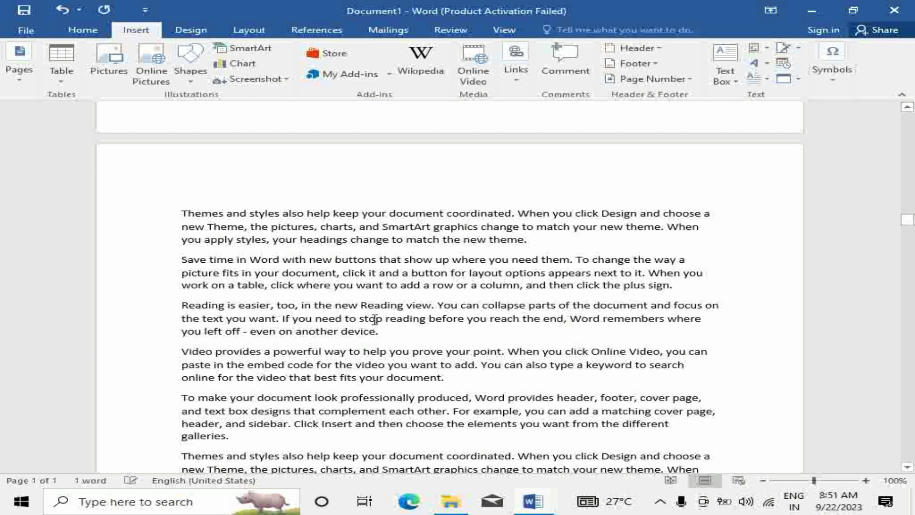
Step: Insert a blank page at the very start, before the sample text, making 18 pages
key(ctrl+Home)
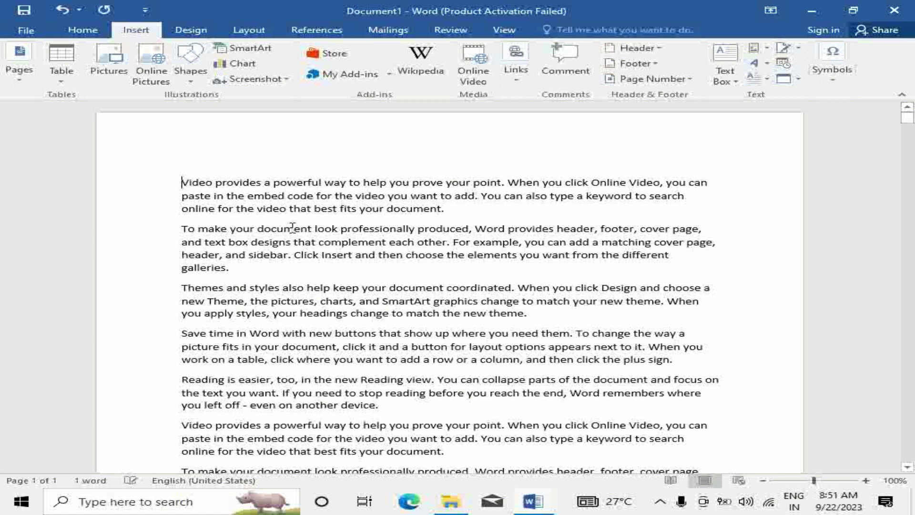
scroll(333, 236, down, 5)
scroll(310, 238, down, 6)
scroll(292, 238, up, 2)
key(ctrl+Home)
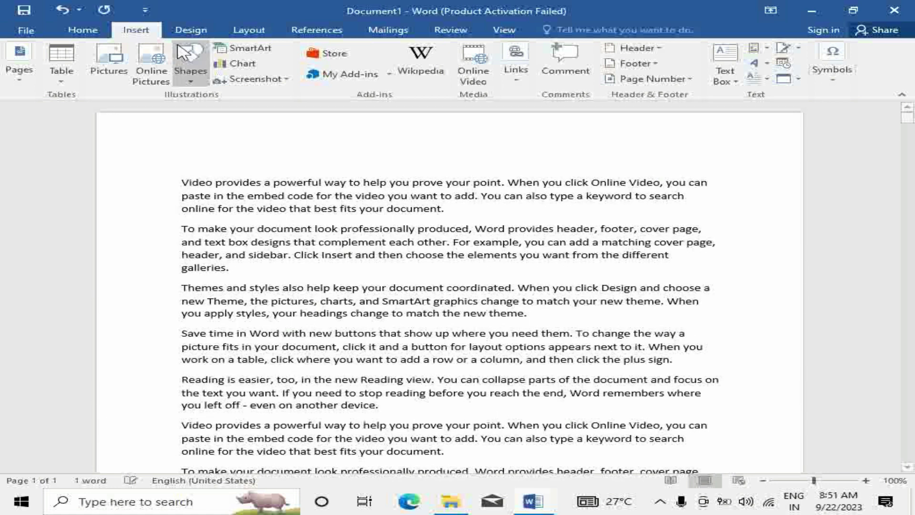
click(21, 82)
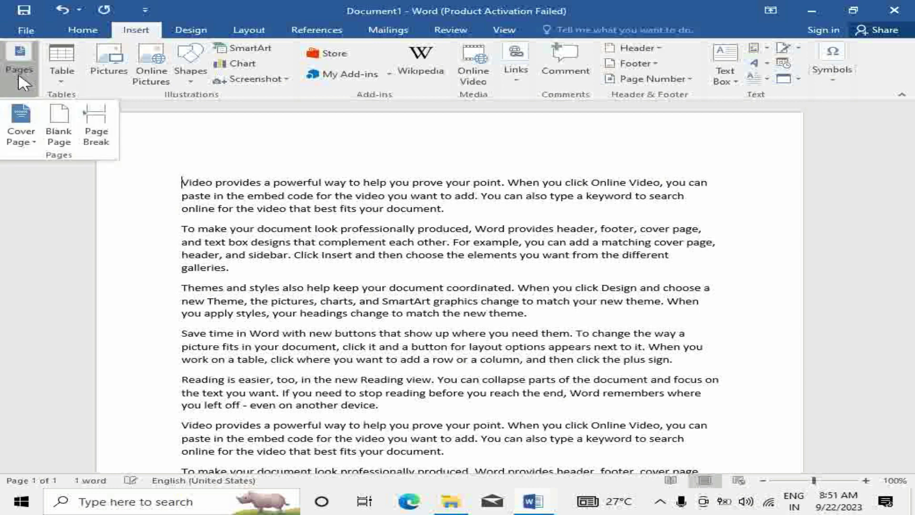
click(57, 127)
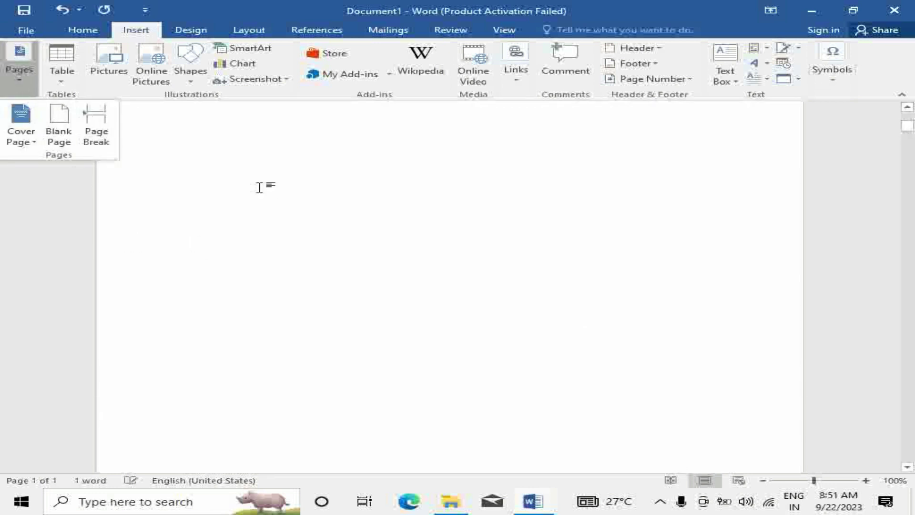
click(217, 184)
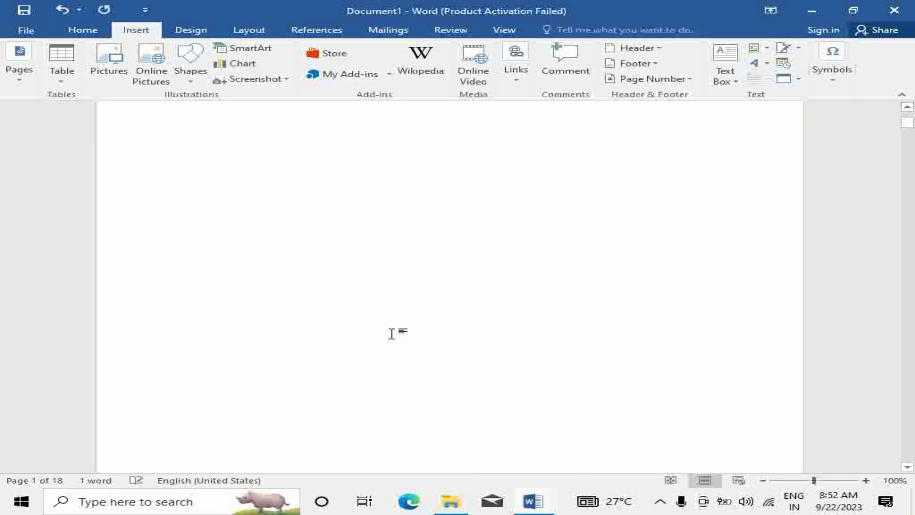
scroll(364, 323, down, 1)
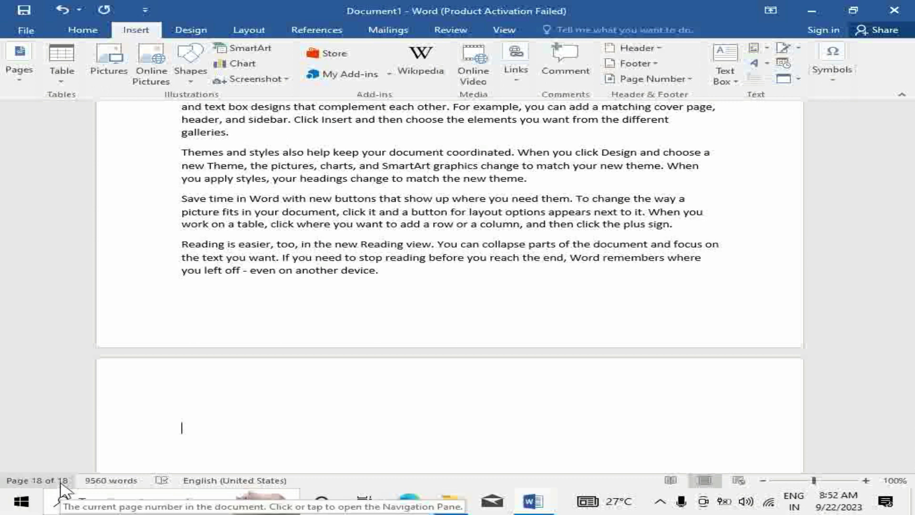
scroll(408, 316, up, 5)
scroll(415, 312, up, 5)
scroll(416, 308, up, 3)
scroll(416, 307, up, 5)
scroll(251, 388, up, 5)
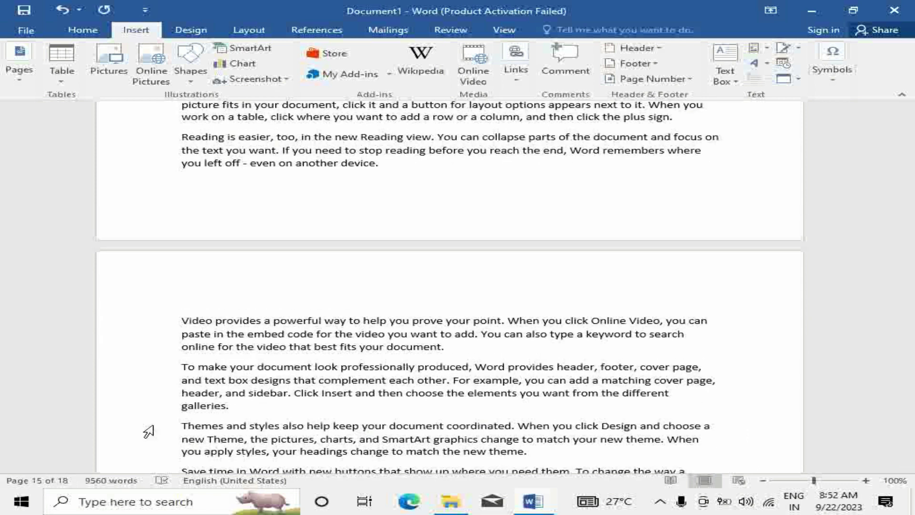
Step: Mark the word 'Video' opening page 16 with a bookmark named page15
click(214, 321)
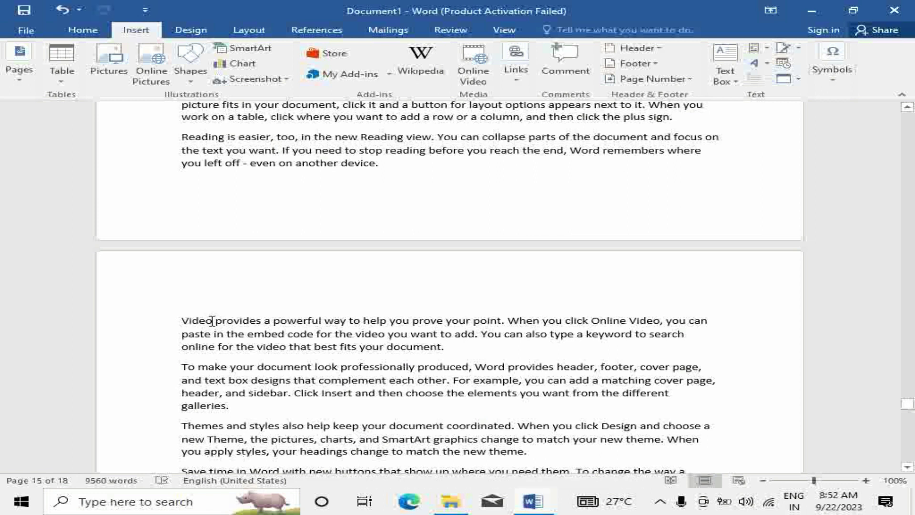
drag(213, 321, 181, 321)
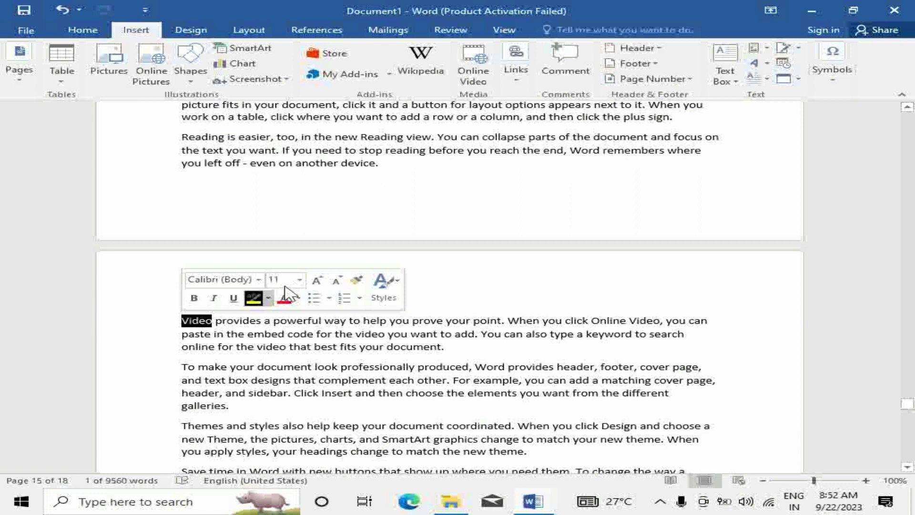
click(517, 64)
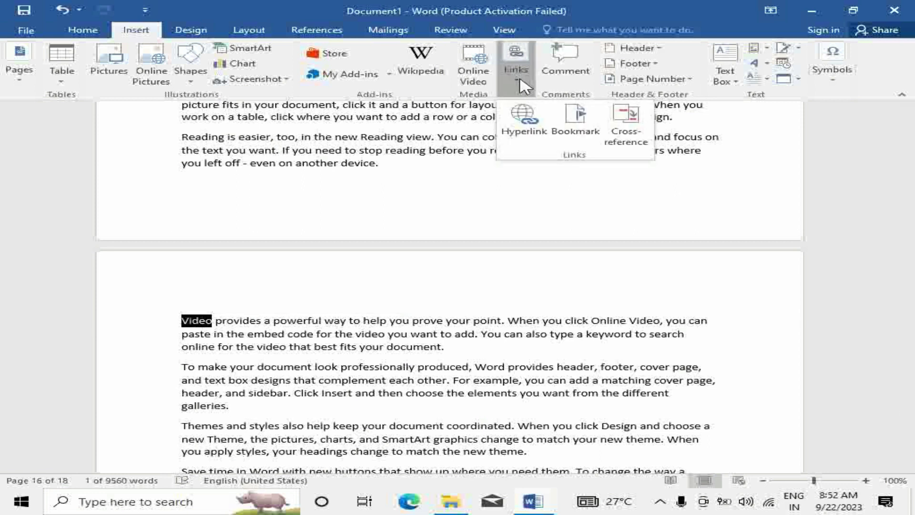
click(575, 126)
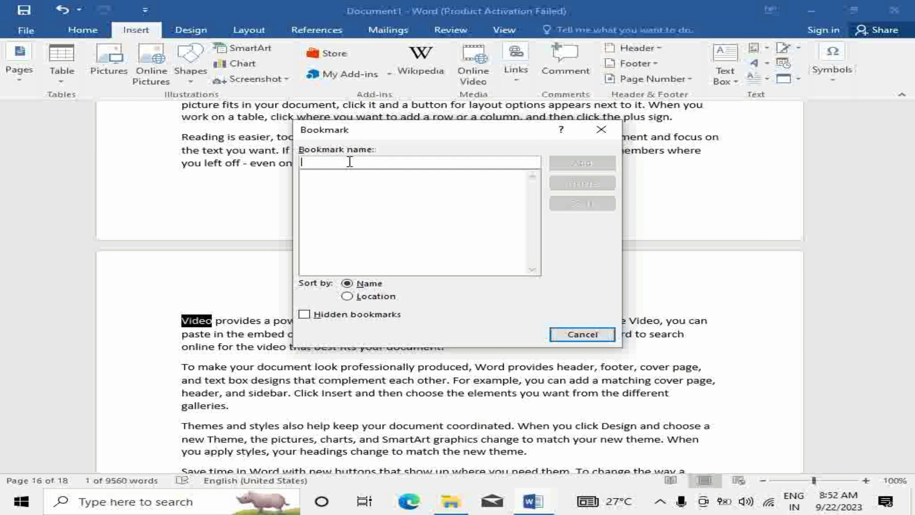
text(page15)
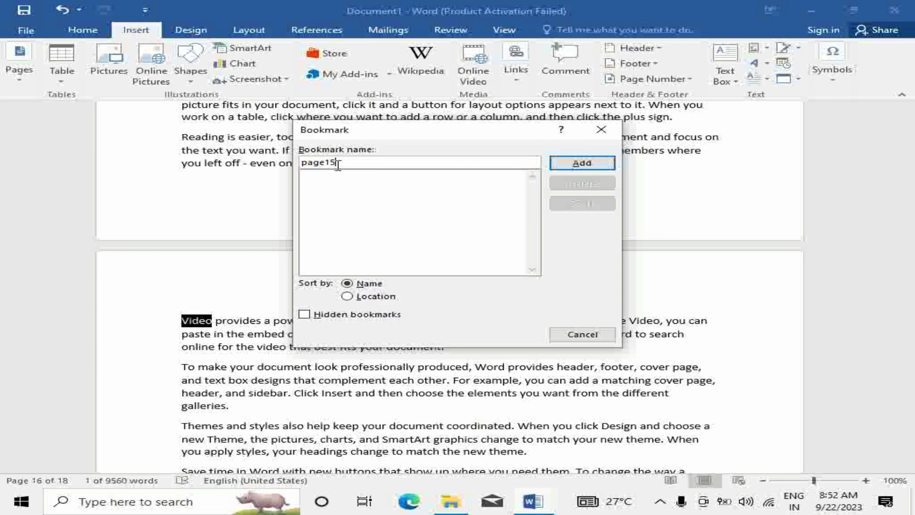
text(.)
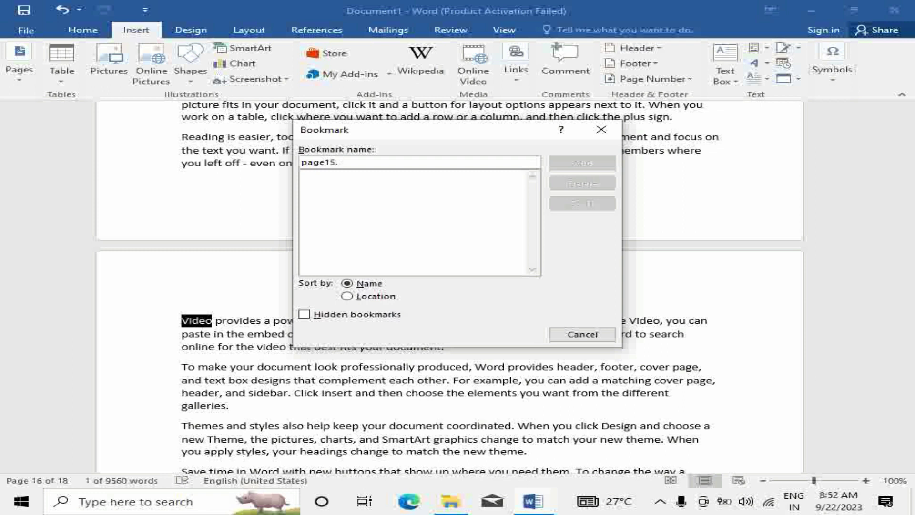
key(BackSpace)
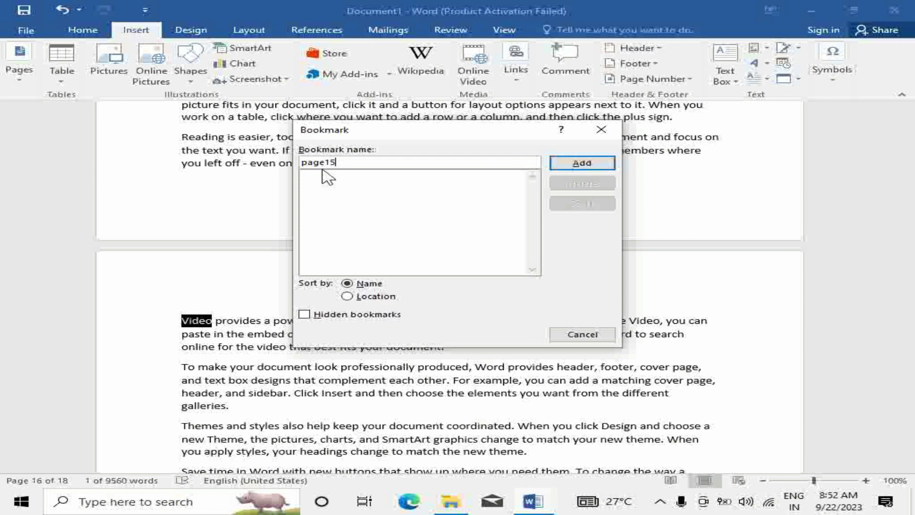
click(577, 163)
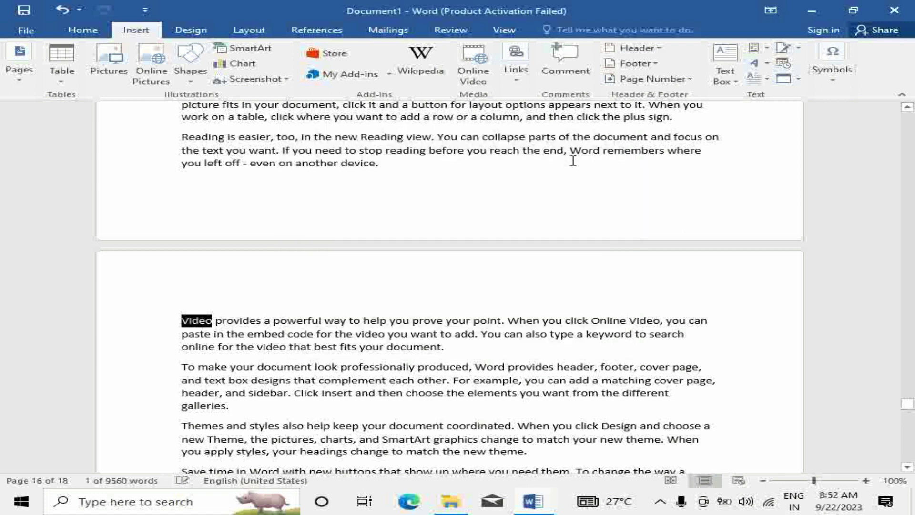
click(215, 322)
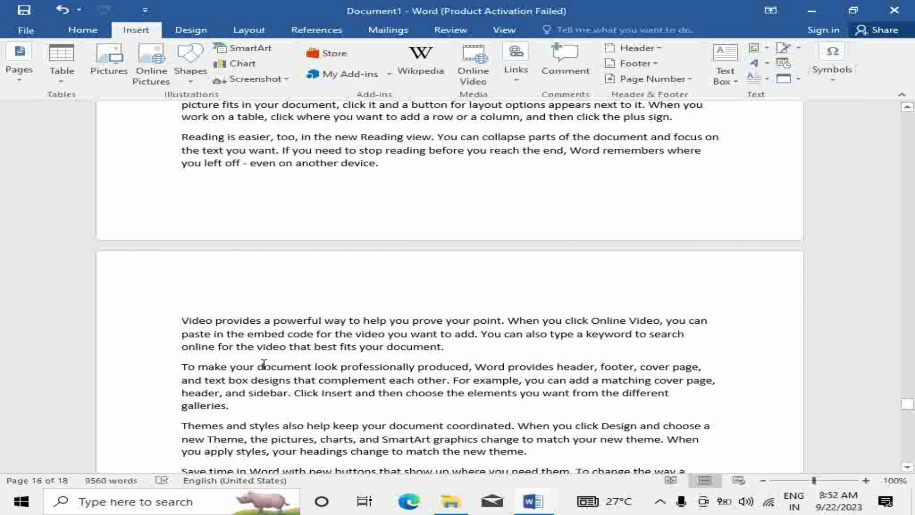
Step: Type 'Page 15' on the blank first page and select that text
key(ctrl+z)
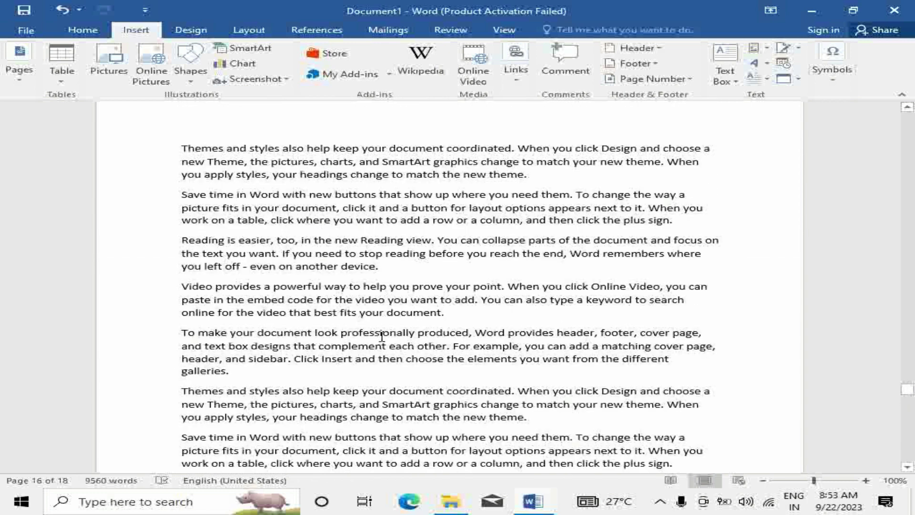
key(ctrl+Return)
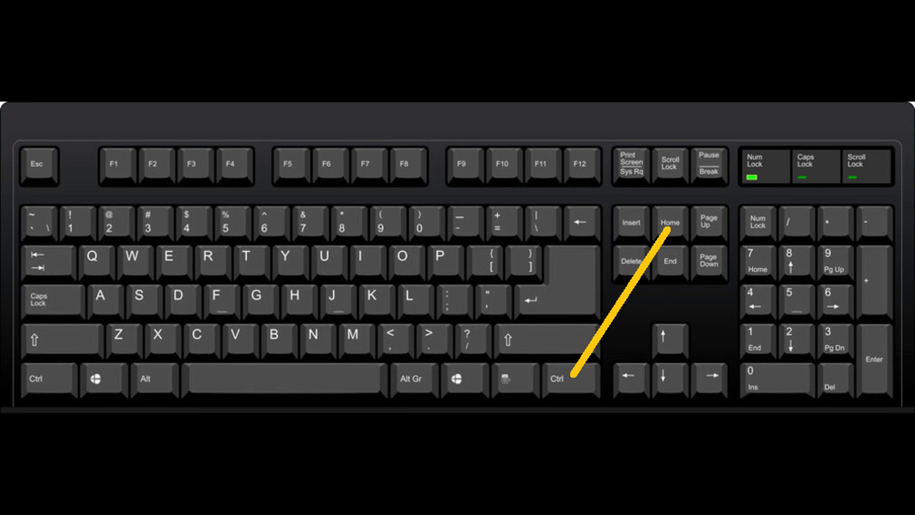
key(ctrl+Home)
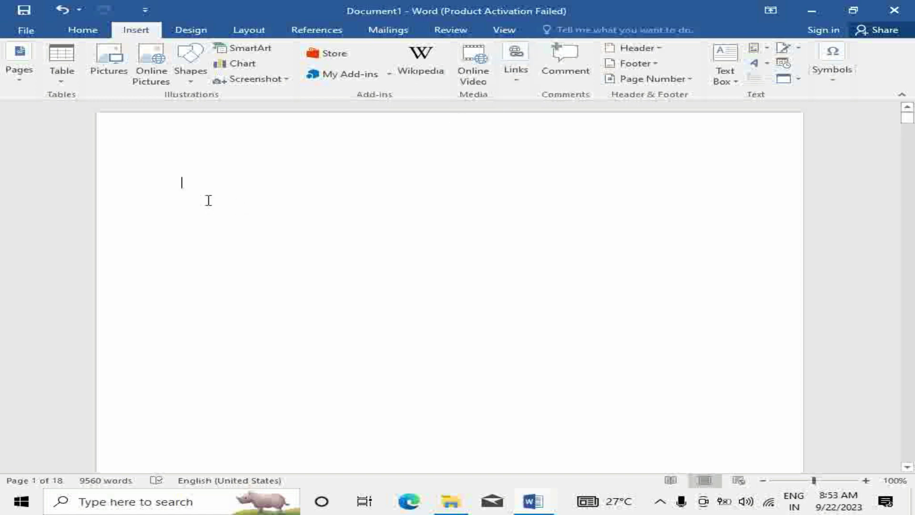
text(page 15)
key(BackSpace)
key(BackSpace)
text(15)
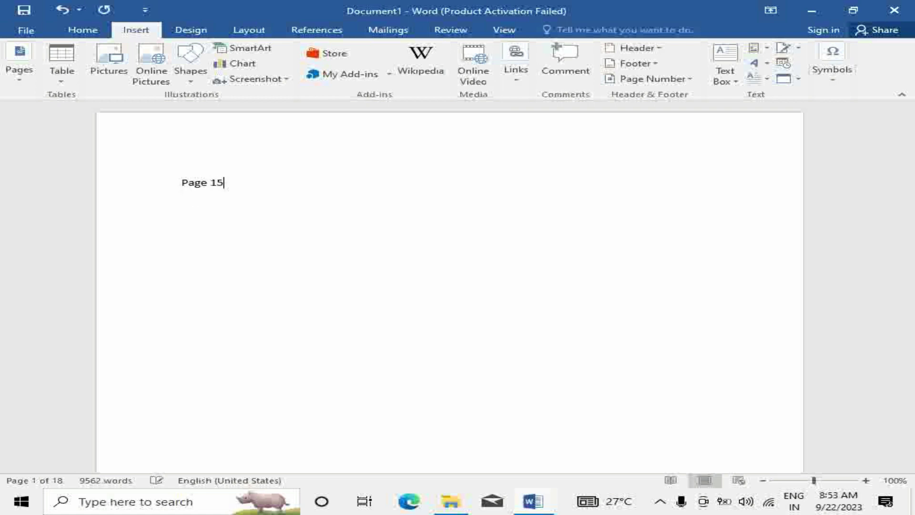
click(522, 88)
click(235, 189)
drag(236, 186, 185, 181)
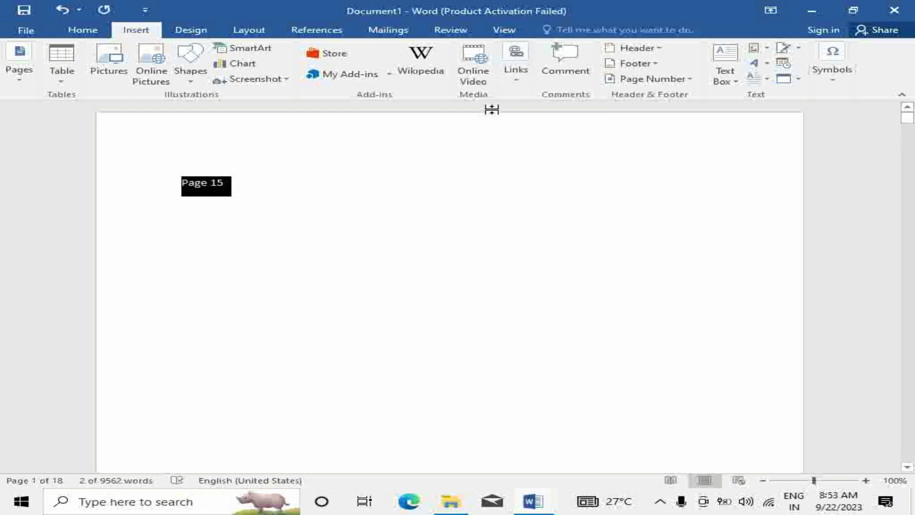
Step: Link the 'Page 15' text to the page15 bookmark as a place in this document
click(513, 90)
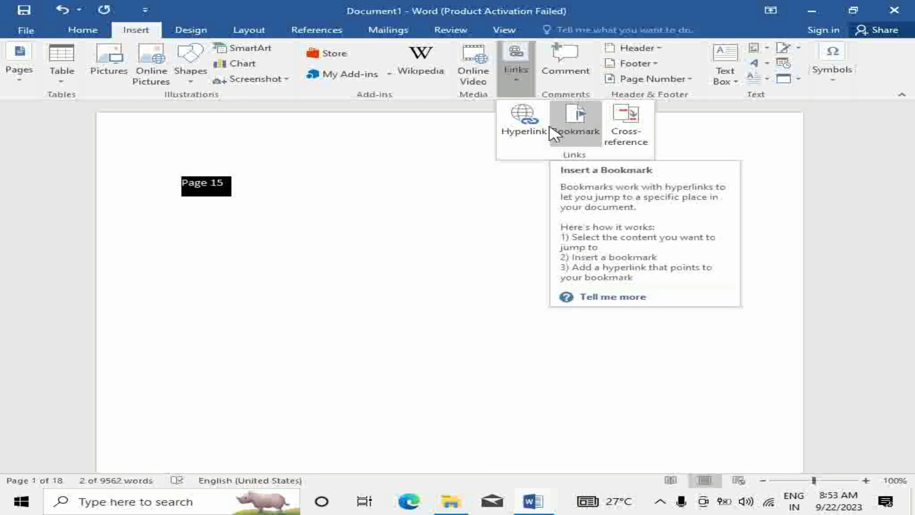
click(524, 125)
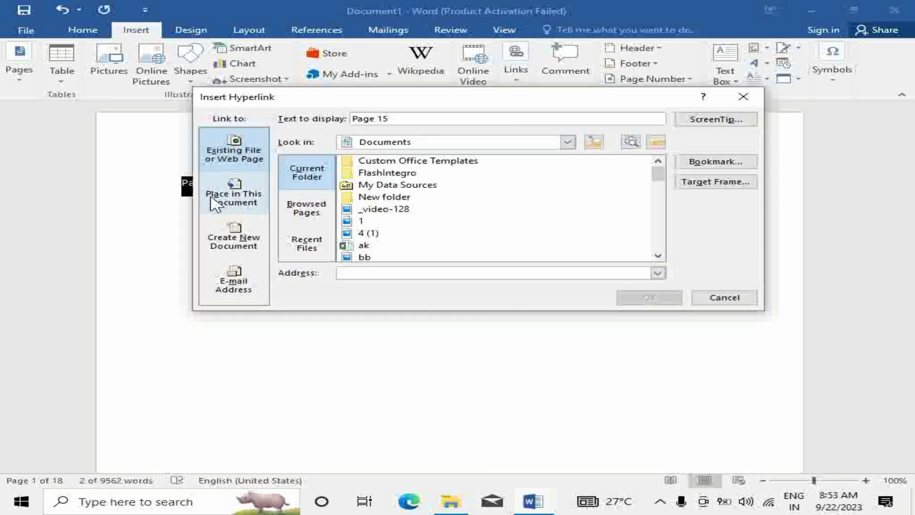
click(243, 200)
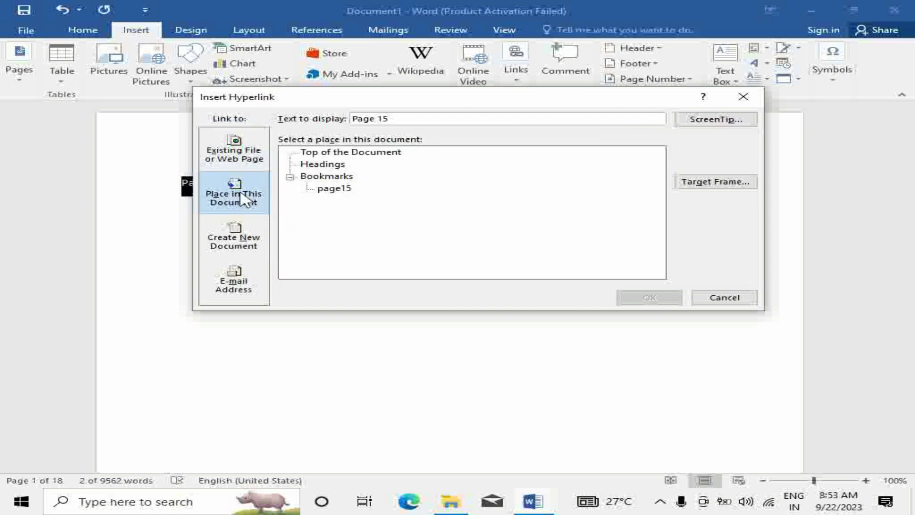
click(320, 177)
click(326, 189)
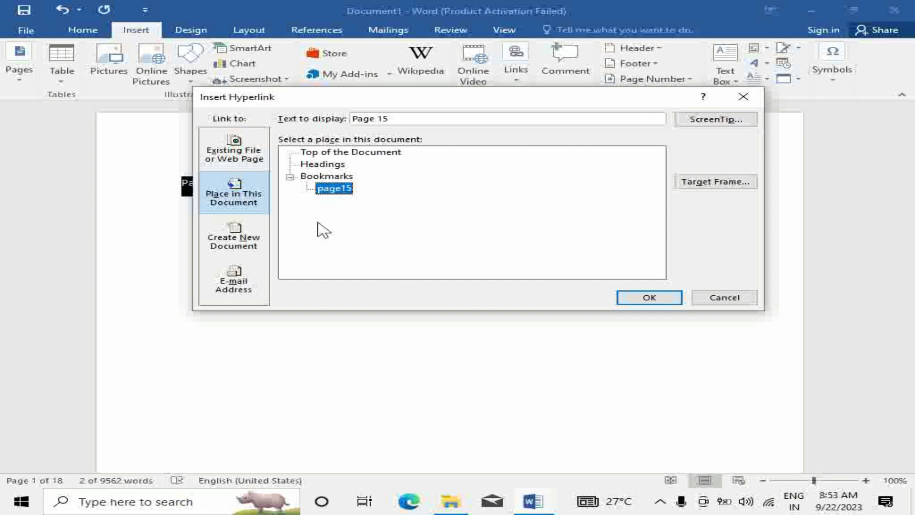
click(639, 298)
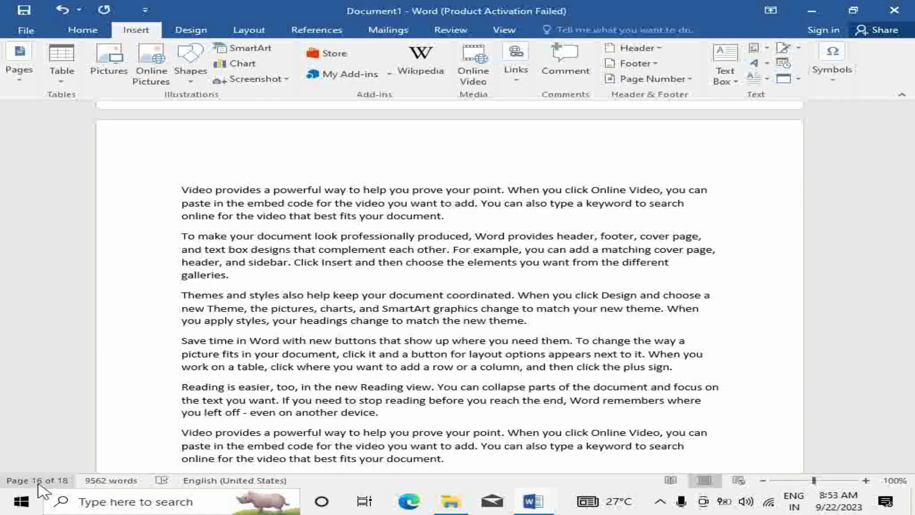
Step: Follow the Page 15 link to its bookmark, then cancel a new Insert Hyperlink dialog
scroll(187, 205, up, 3)
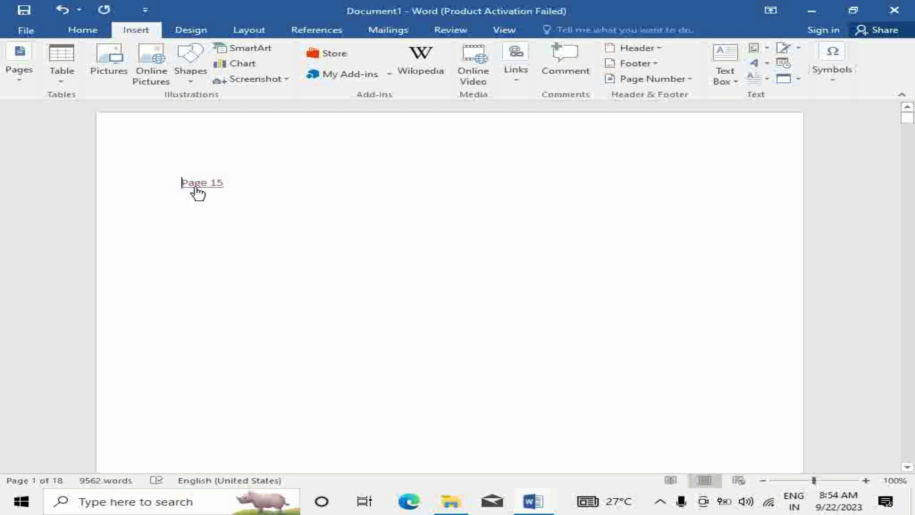
ctrl+click(196, 188)
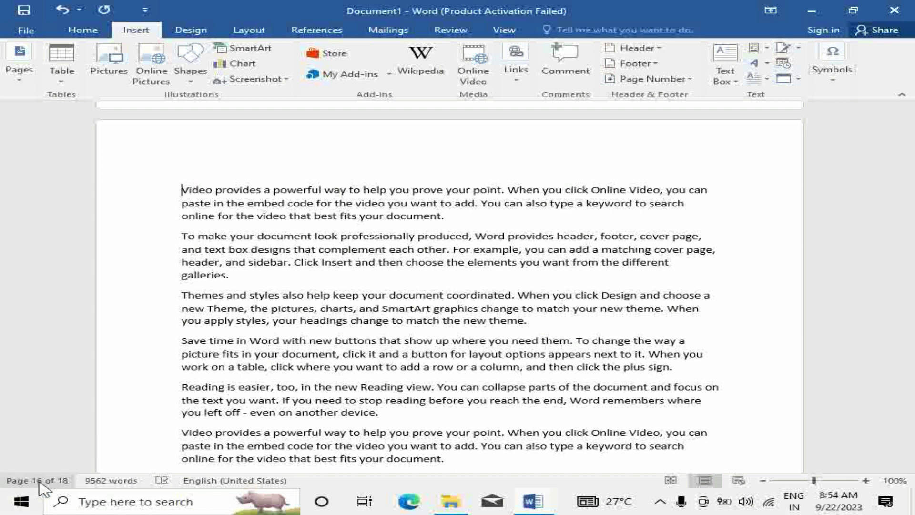
click(515, 87)
click(523, 119)
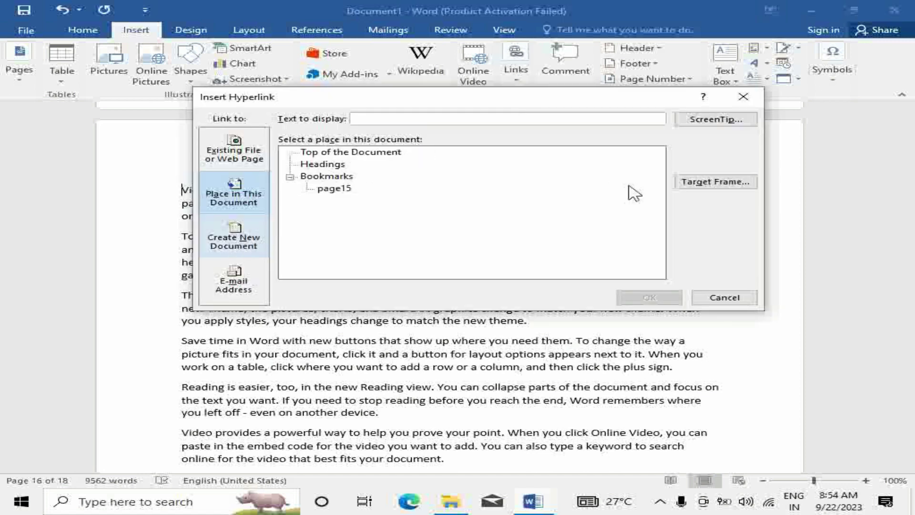
click(743, 96)
Step: Return to the start of the document with Ctrl+Home
scroll(469, 212, up, 3)
scroll(449, 219, up, 5)
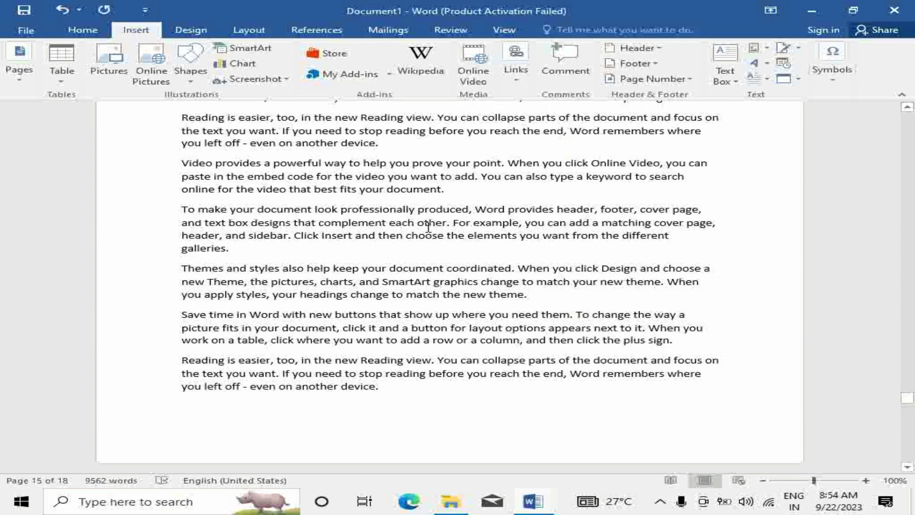
key(ctrl+Home)
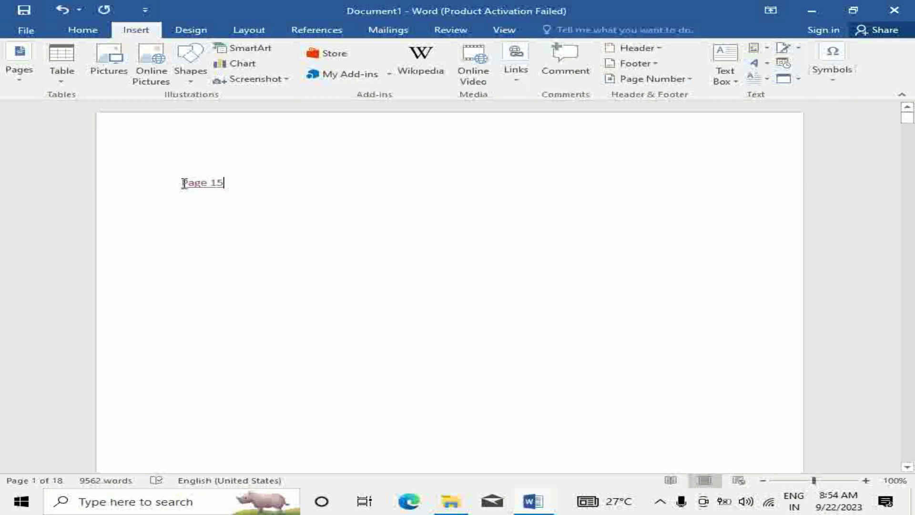
Step: Delete the 'Page 15' line and type 'Click on new document' in its place
click(110, 191)
key(Delete)
text(Clink )
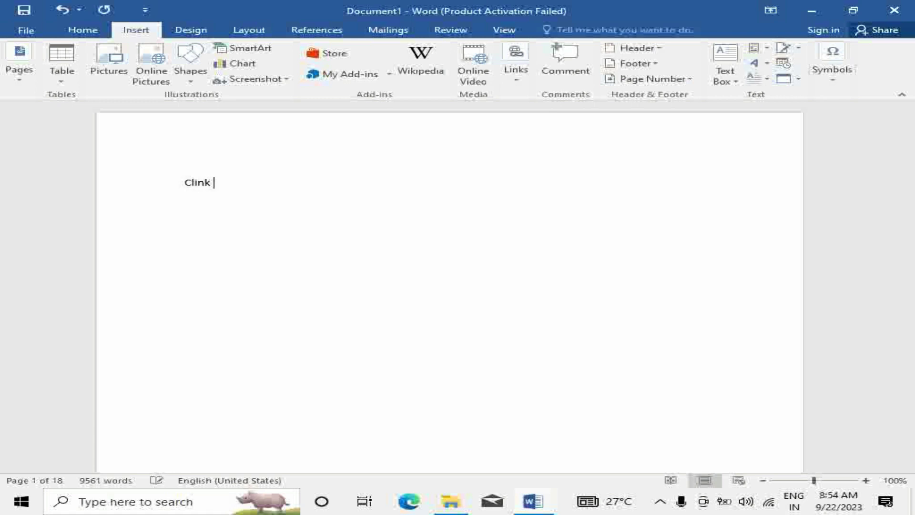
key(BackSpace)
key(BackSpace)
key(BackSpace)
text(ck on new document)
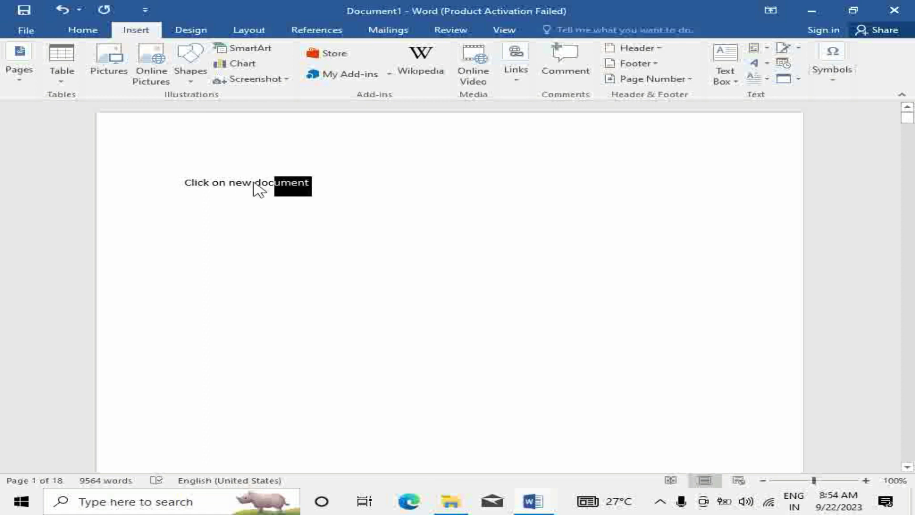
Step: Select 'Click on new document' and start a hyperlink that creates a new document
drag(313, 182, 198, 181)
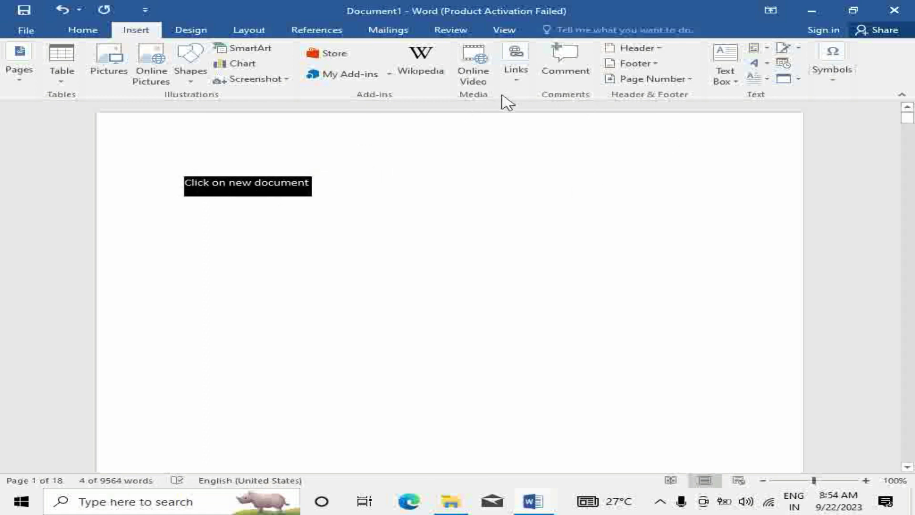
click(520, 82)
click(527, 125)
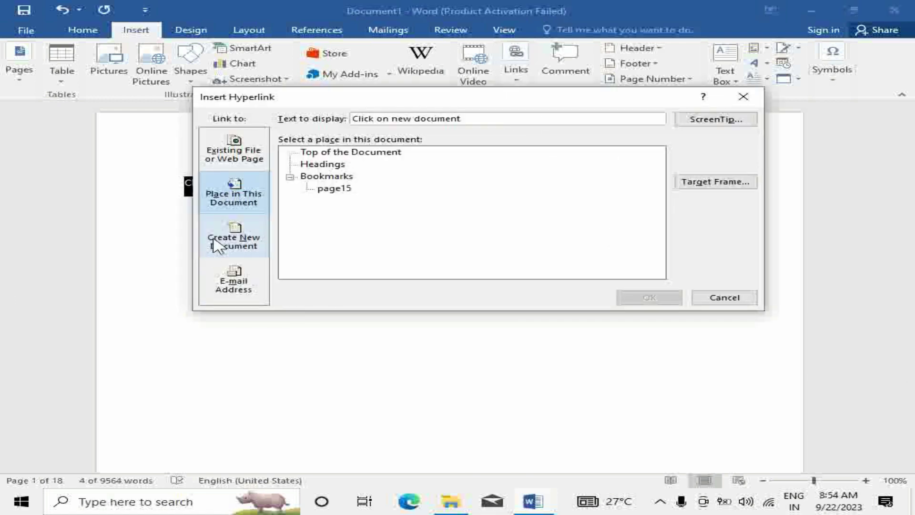
click(234, 244)
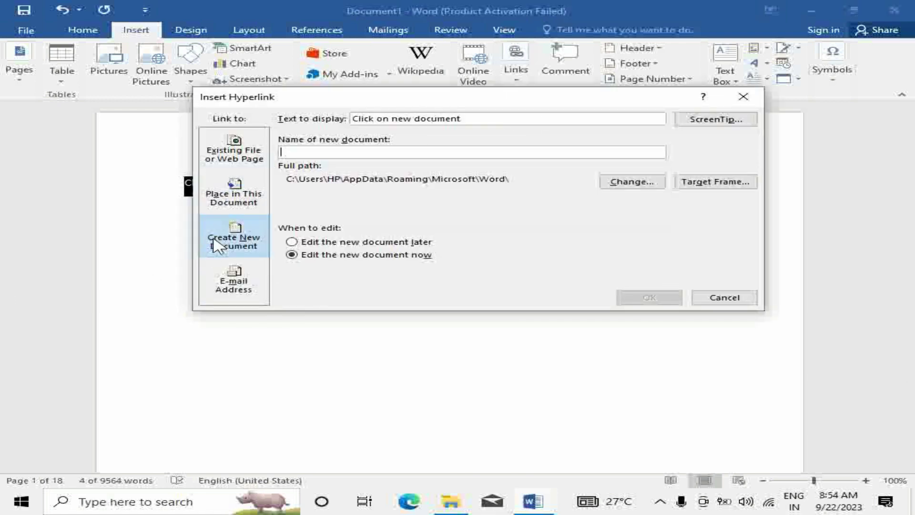
Step: Set the link's target frame to _blank and make it the default for all hyperlinks
click(713, 184)
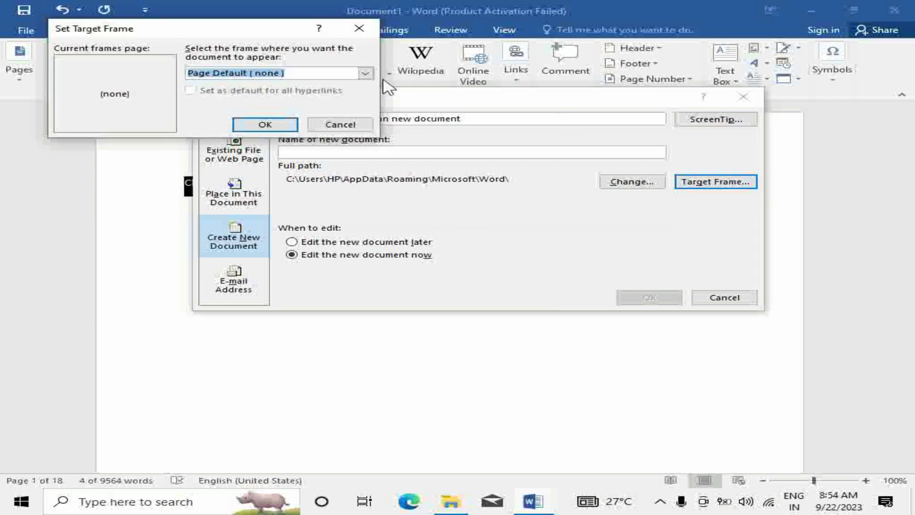
click(365, 73)
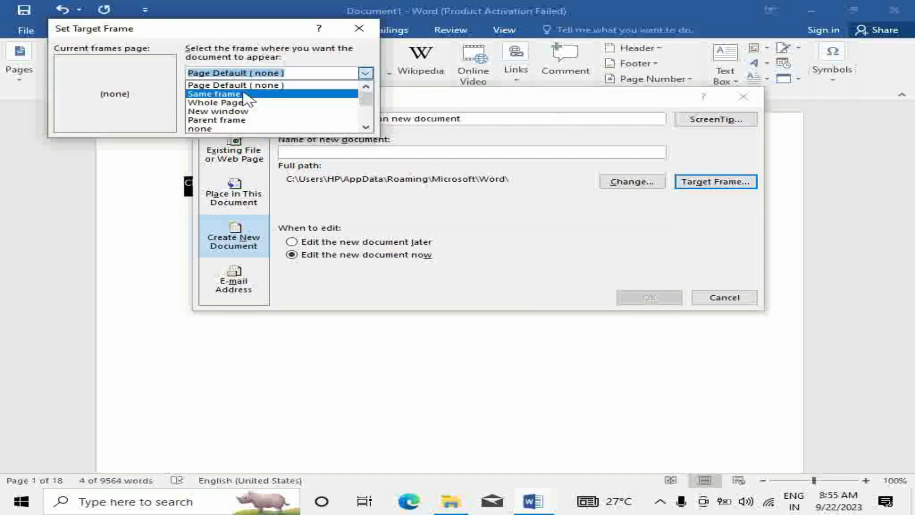
scroll(238, 121, down, 1)
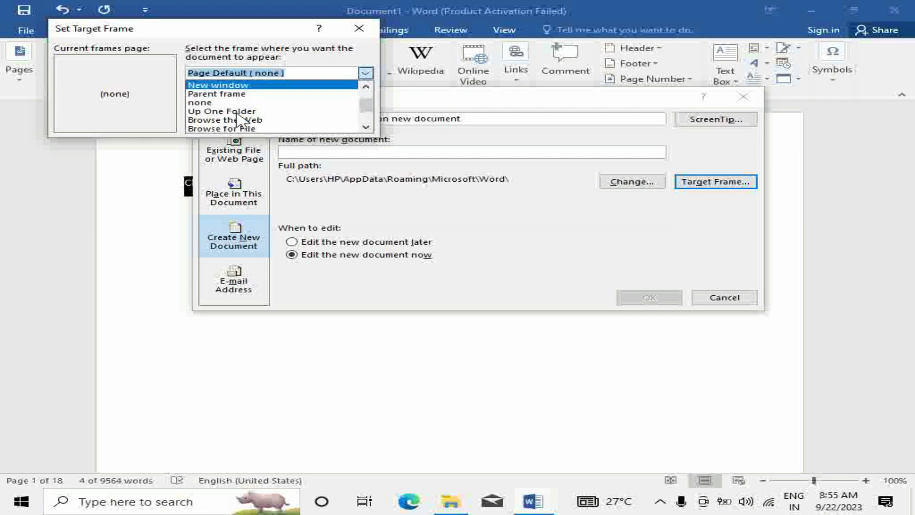
scroll(224, 114, down, 1)
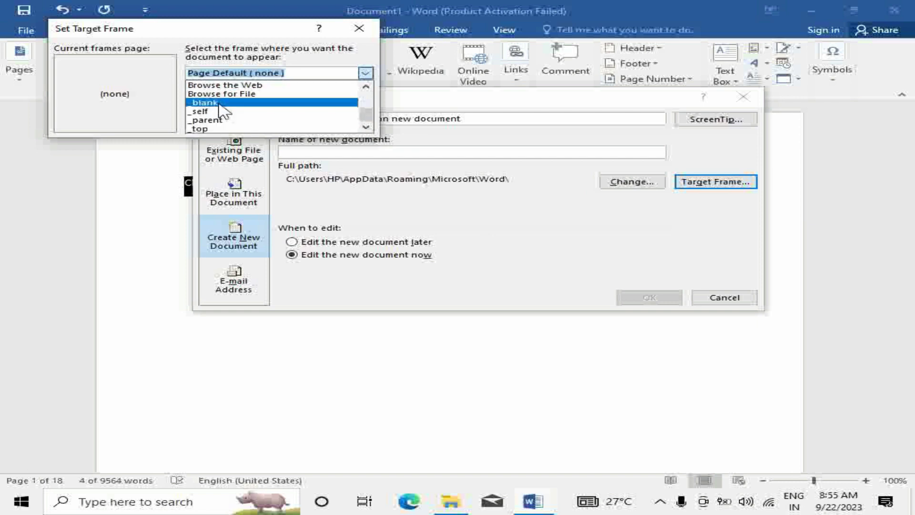
click(219, 103)
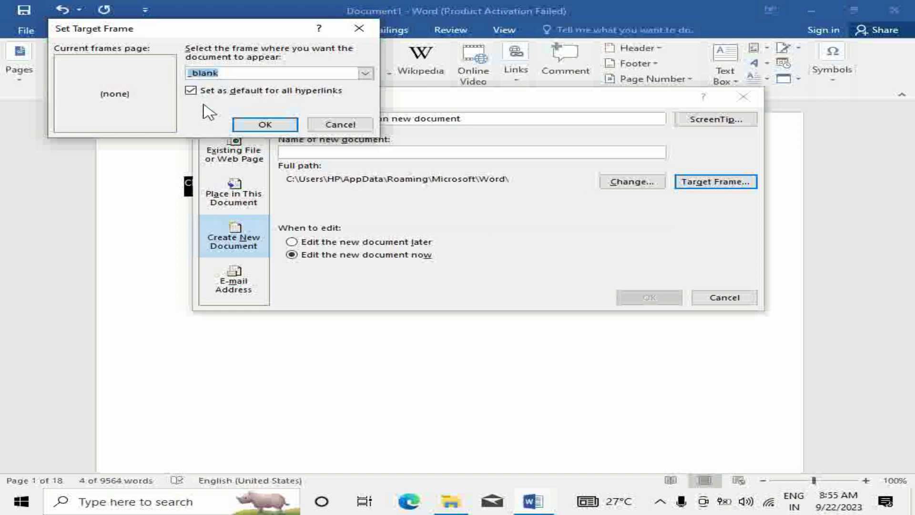
click(365, 73)
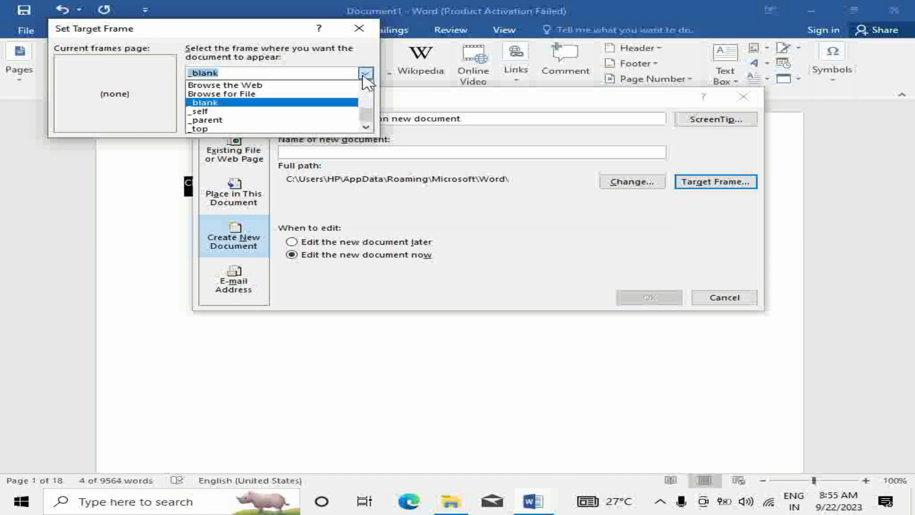
click(211, 104)
click(215, 90)
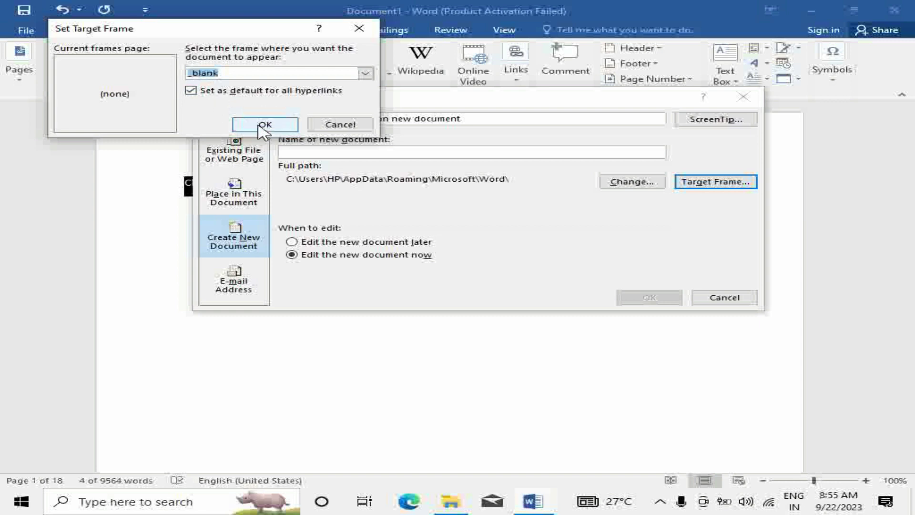
click(264, 125)
click(356, 150)
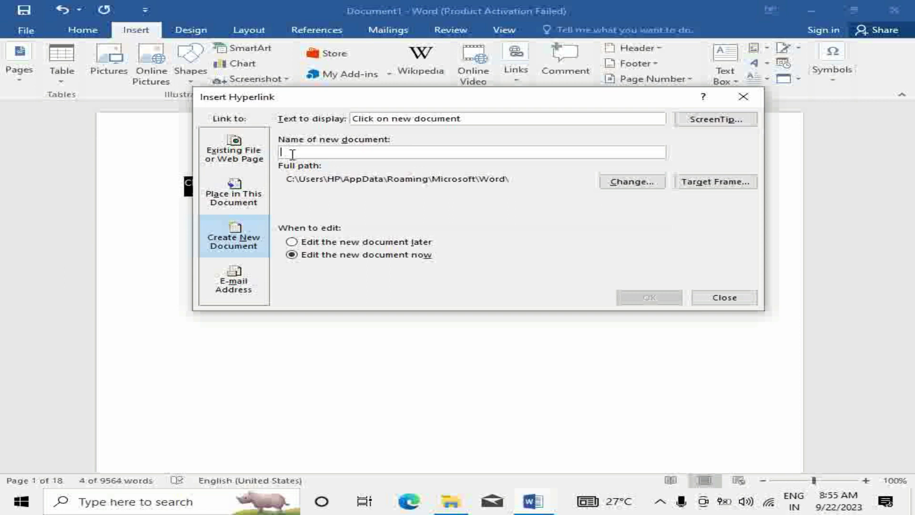
Step: Name the new linked document 'click on new document', create it, and close its window
text(click on new document)
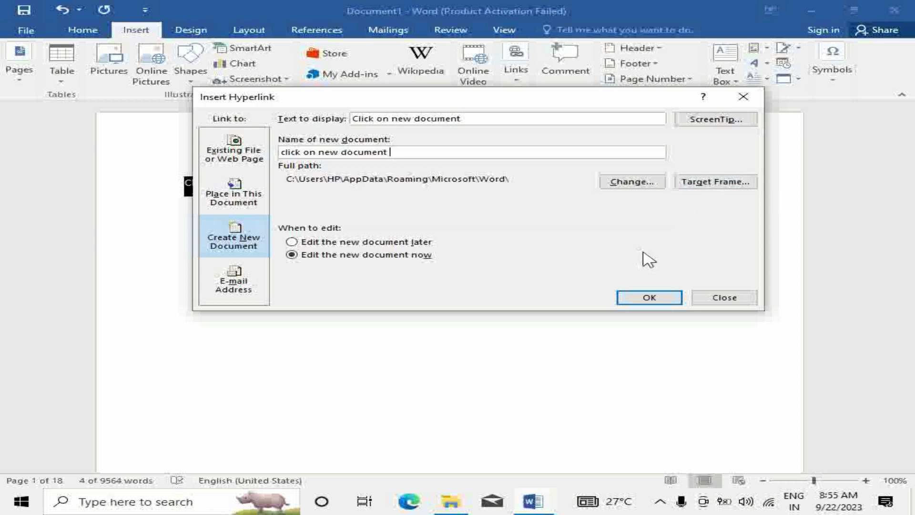
click(649, 299)
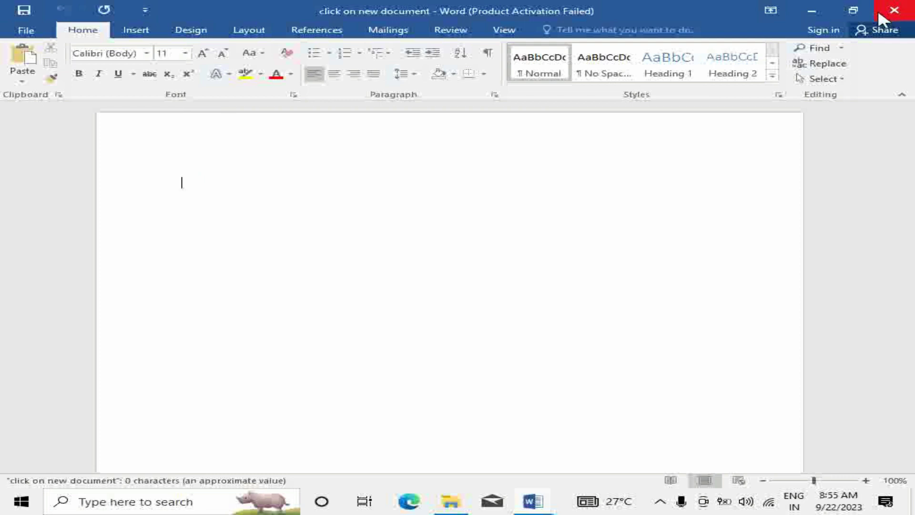
click(894, 11)
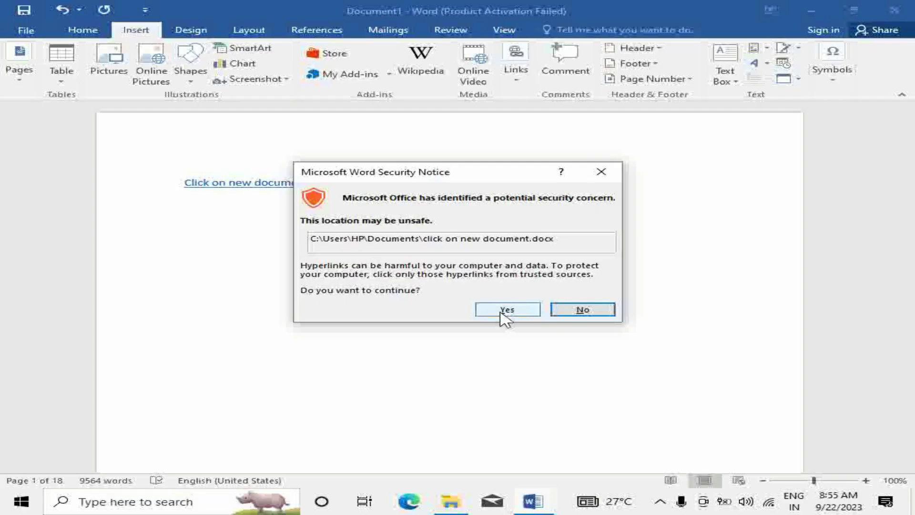
Step: Open and close the linked document, then review the link's Edit Hyperlink settings unchanged
click(504, 311)
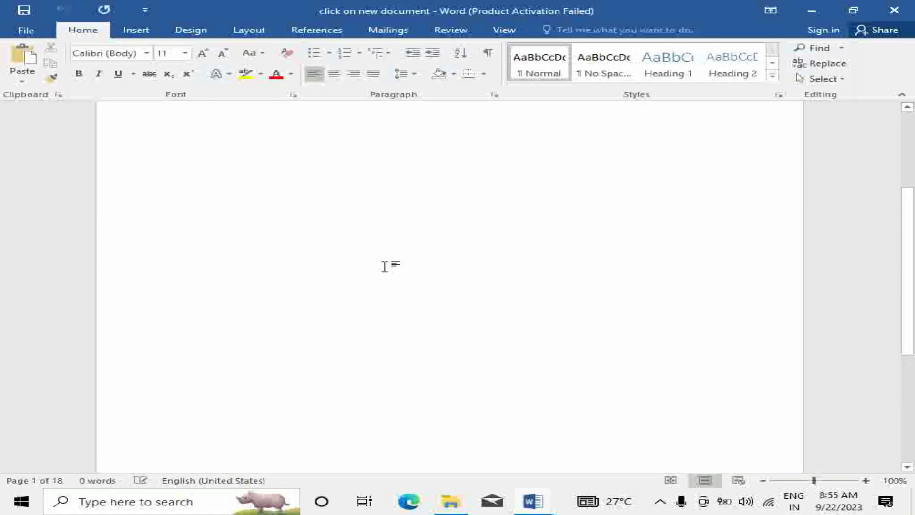
click(886, 11)
click(517, 81)
click(524, 123)
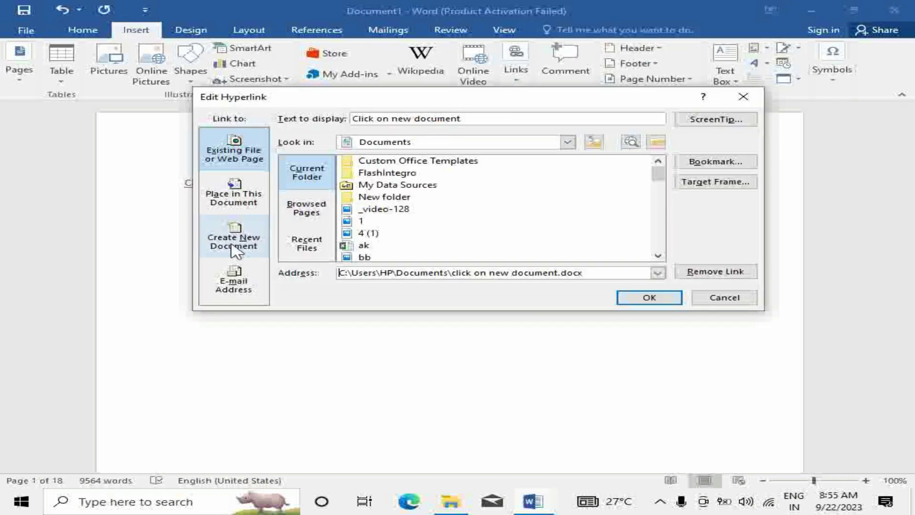
click(743, 96)
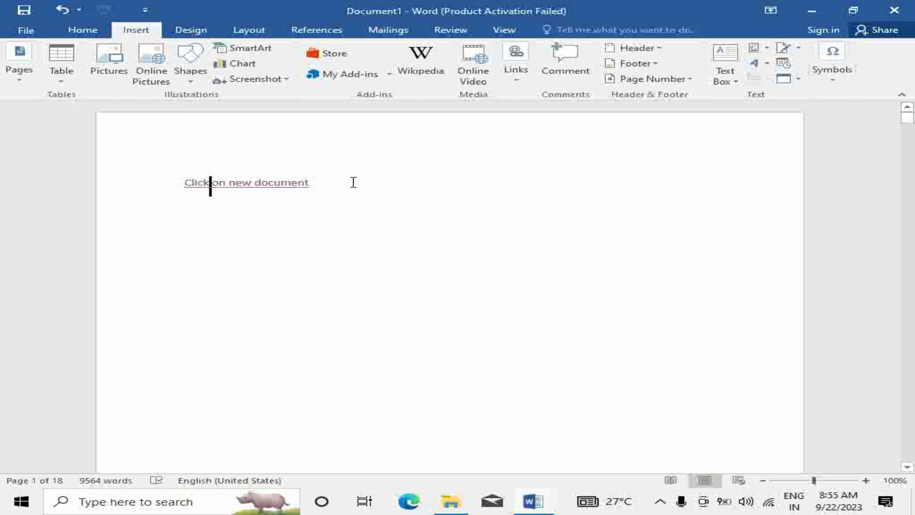
Step: Delete the 'Click on new document' link text, leaving the first page blank
drag(354, 183, 105, 189)
key(Delete)
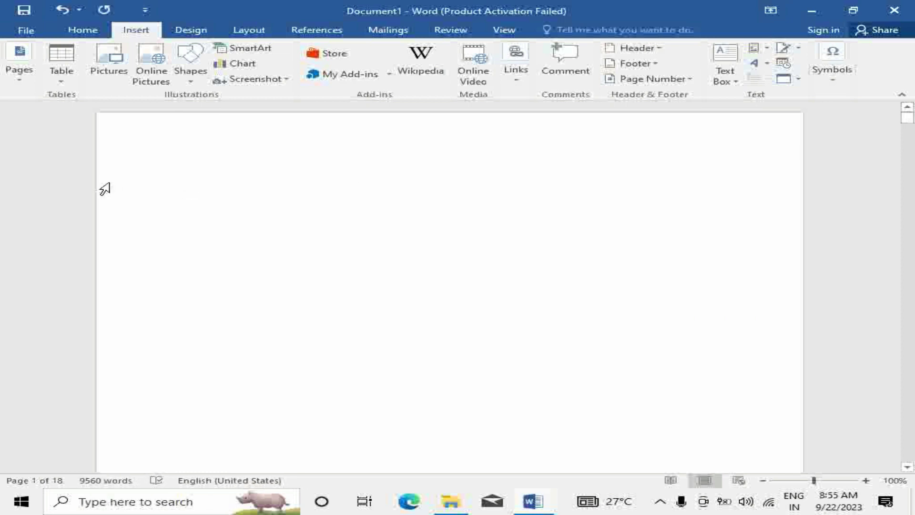
Step: Type a name followed by 'email id' and start a hyperlink on that line
text(aja)
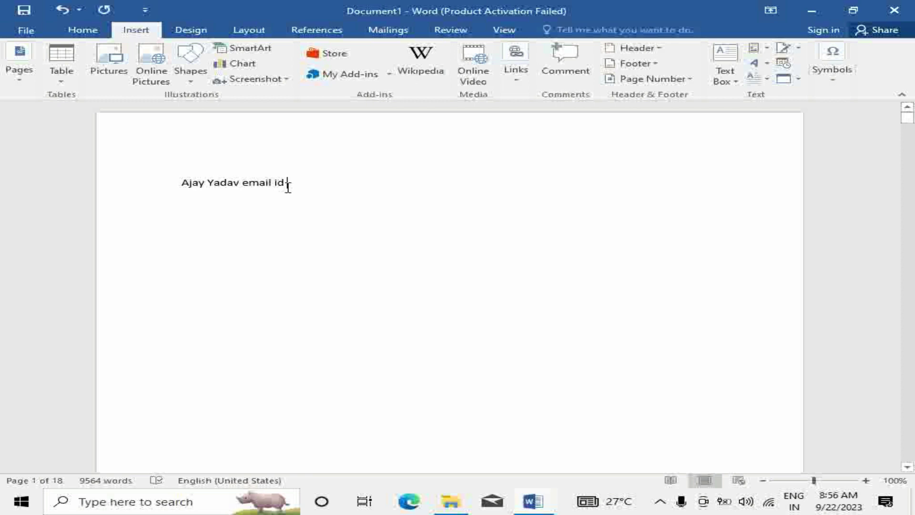
drag(284, 184, 190, 188)
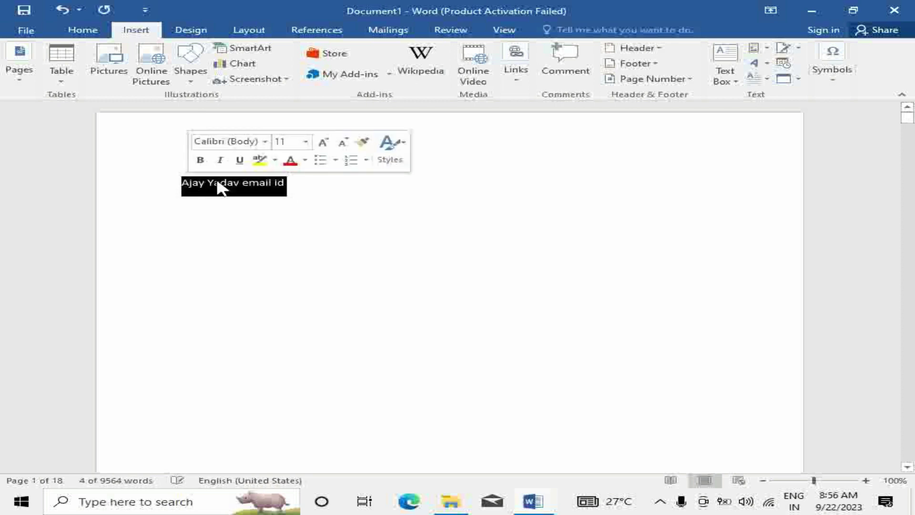
click(525, 87)
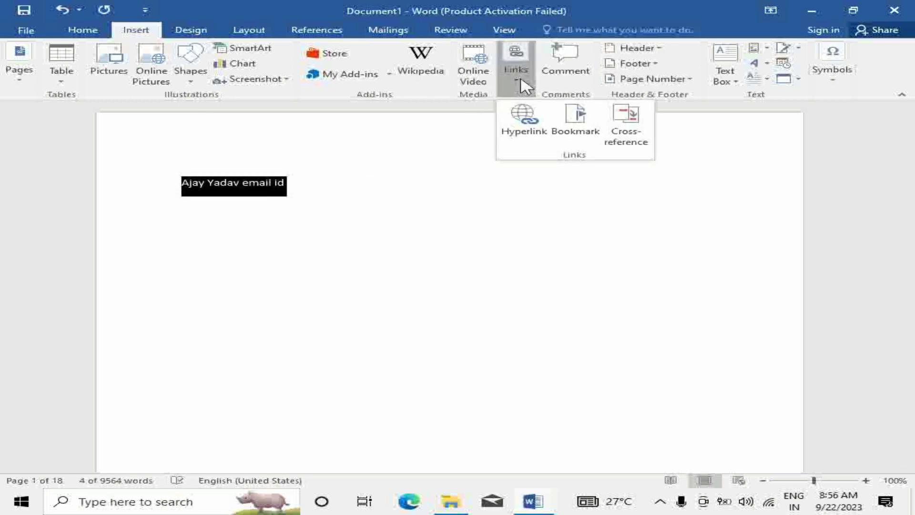
click(529, 110)
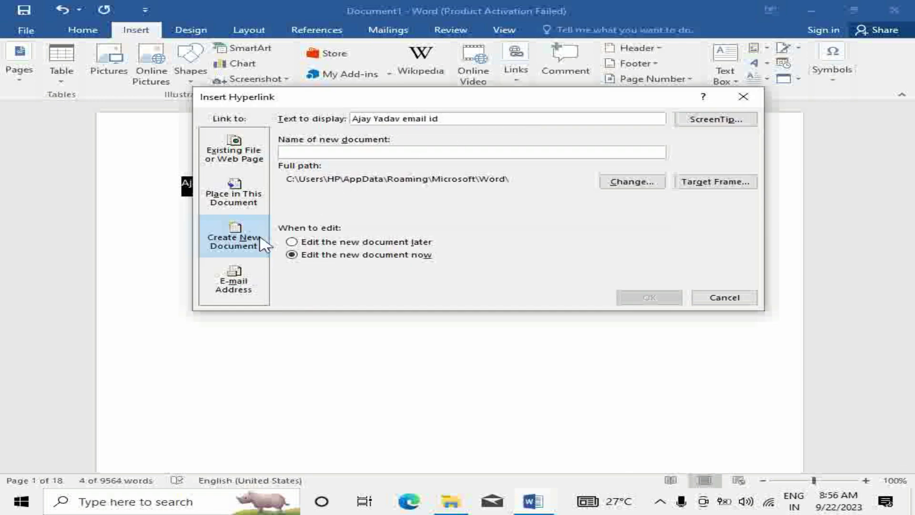
Step: Link the line to the person's Gmail address as an e-mail hyperlink
mouse_move(328, 100)
mouse_down()
mouse_move(414, 196)
mouse_move(444, 156)
mouse_move(448, 133)
mouse_up()
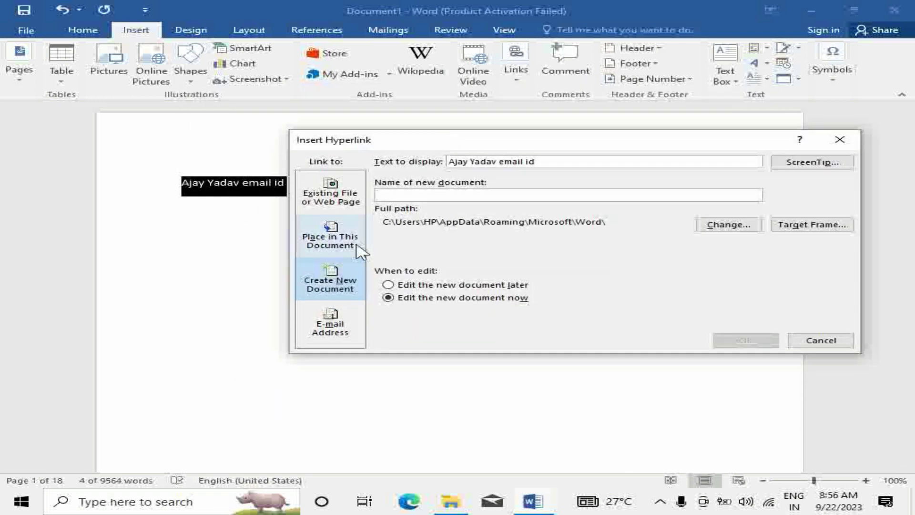
click(330, 327)
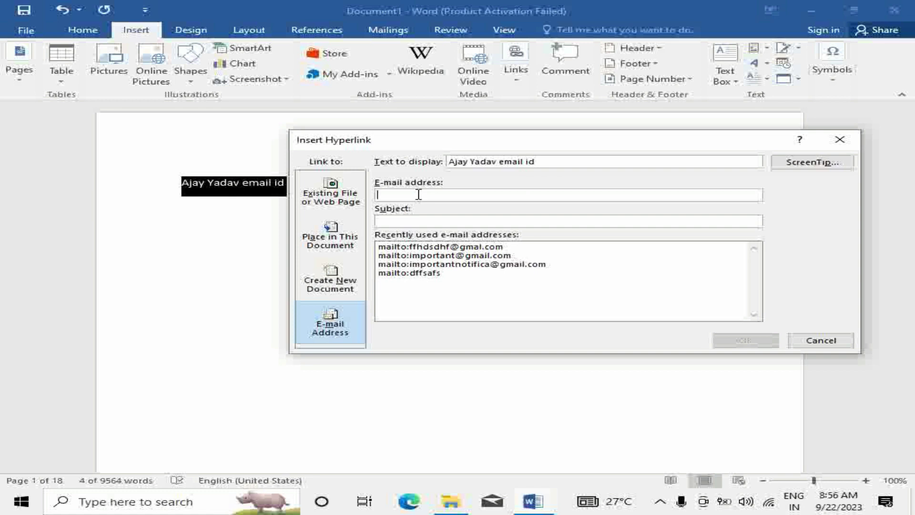
text(A)
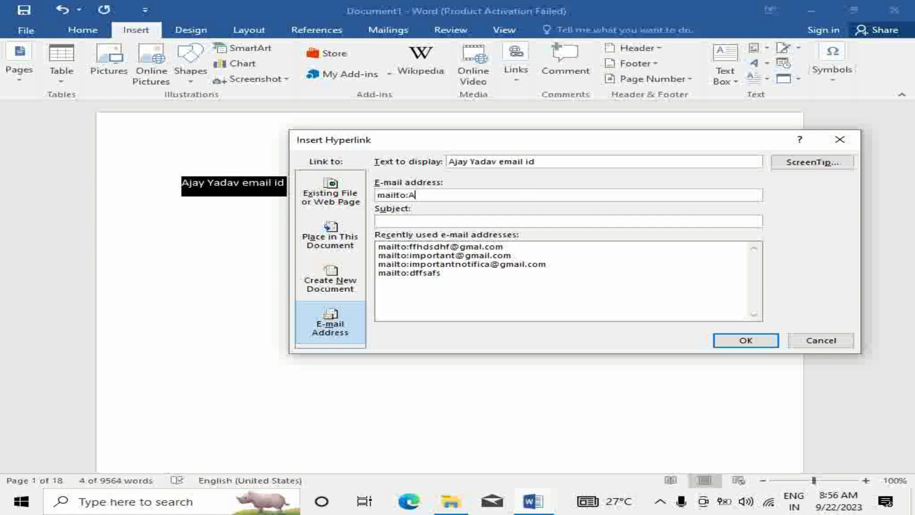
key(BackSpace)
text(A)
click(748, 344)
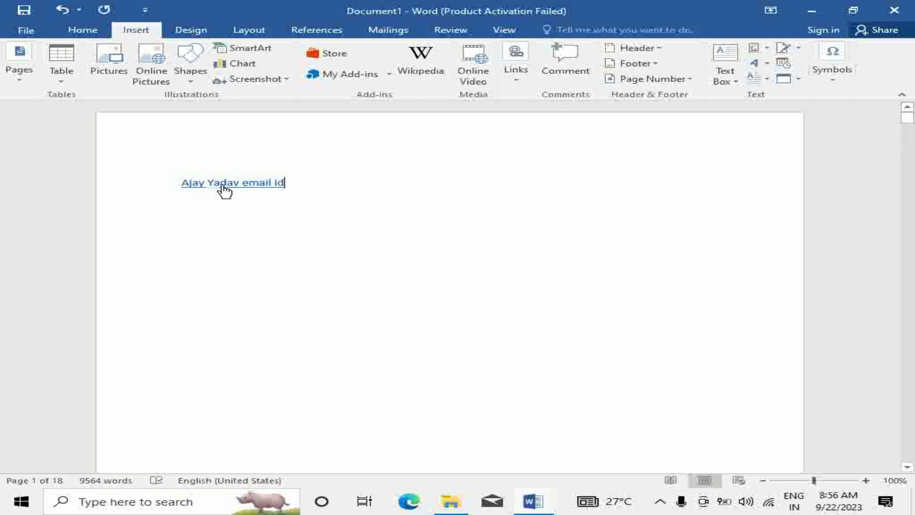
ctrl+click(223, 188)
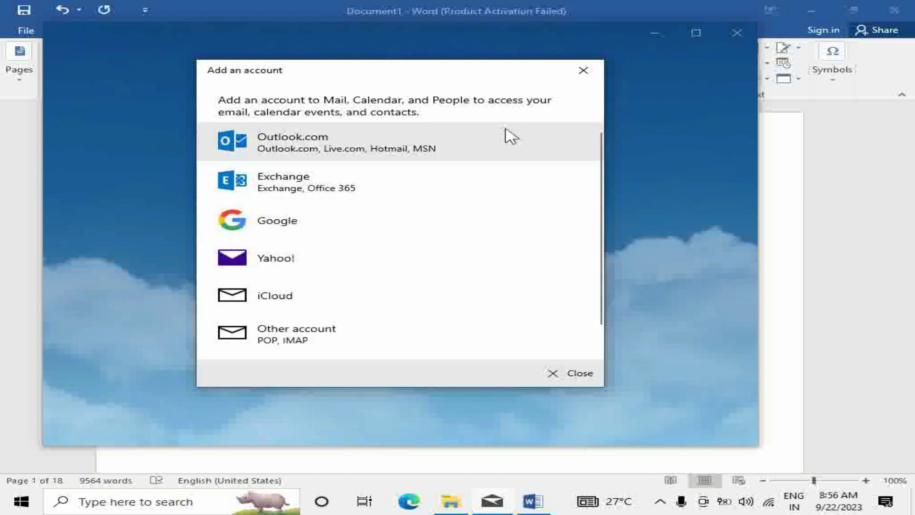
click(578, 72)
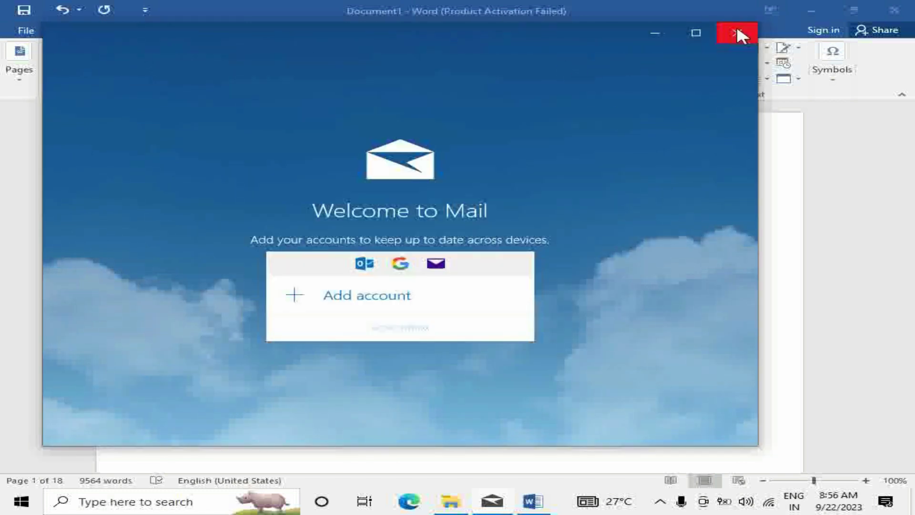
click(737, 33)
Step: Review the e-mail link's Edit Hyperlink settings unchanged, then select the whole email-id line
click(513, 84)
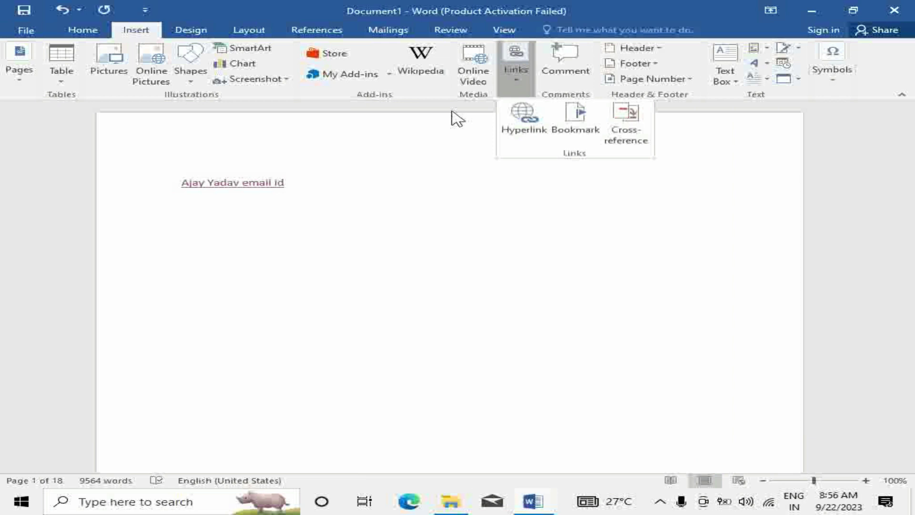
click(527, 128)
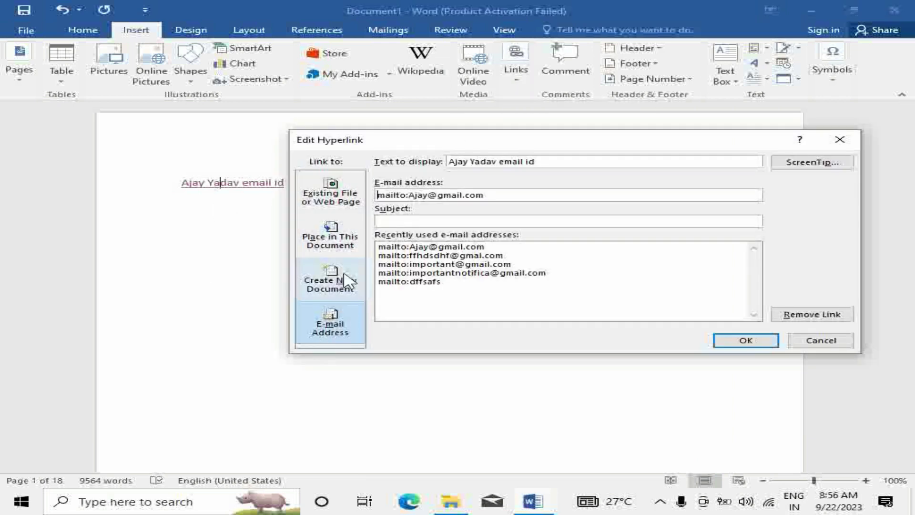
click(841, 140)
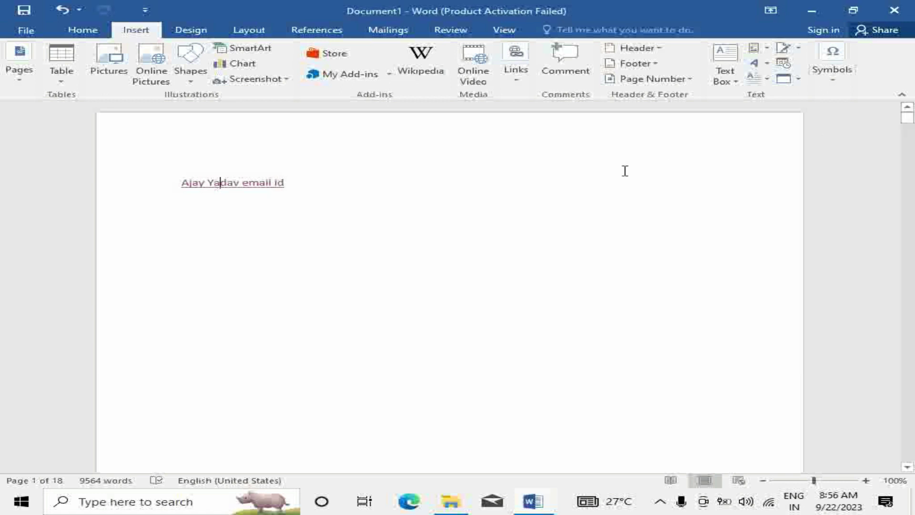
click(60, 182)
Step: Delete the email-id line, relaunch Word via Run, and open a blank document
key(Delete)
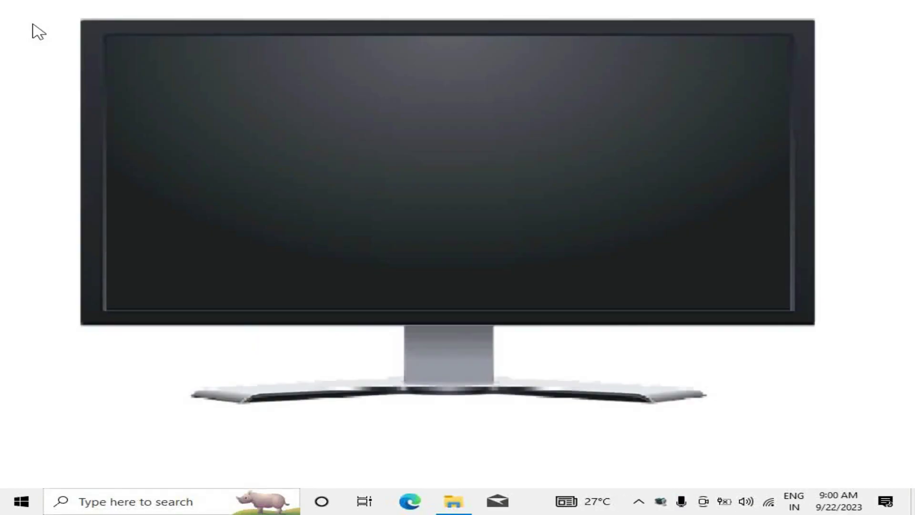
key(super+r)
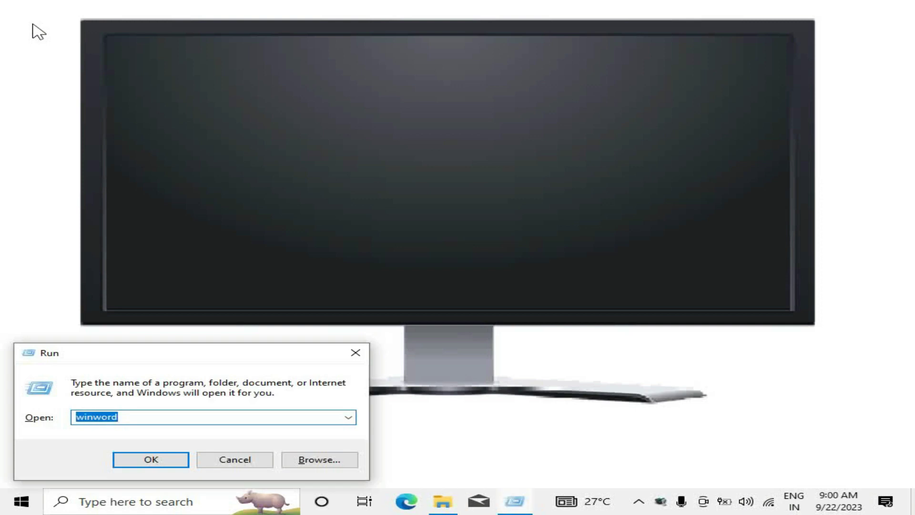
key(Return)
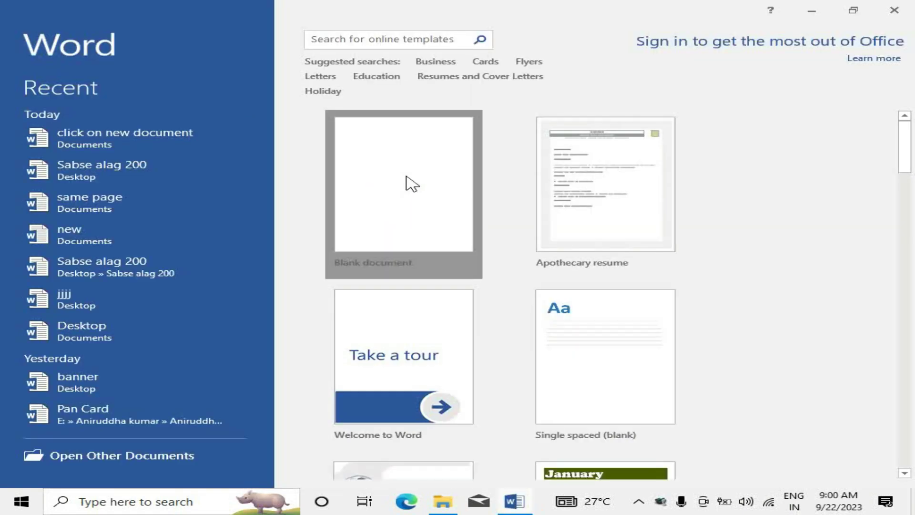
click(407, 183)
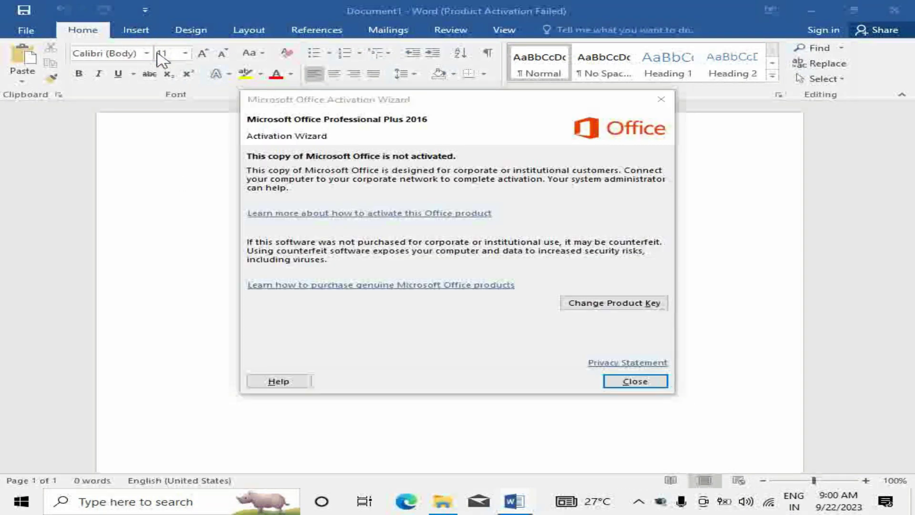
click(654, 101)
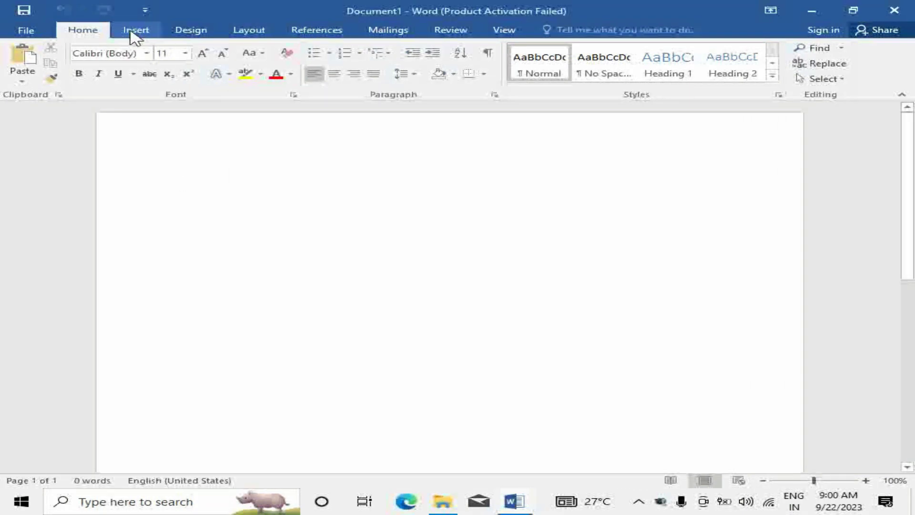
Step: Open the Insert tab's link options and close them without choosing anything
click(135, 30)
click(516, 87)
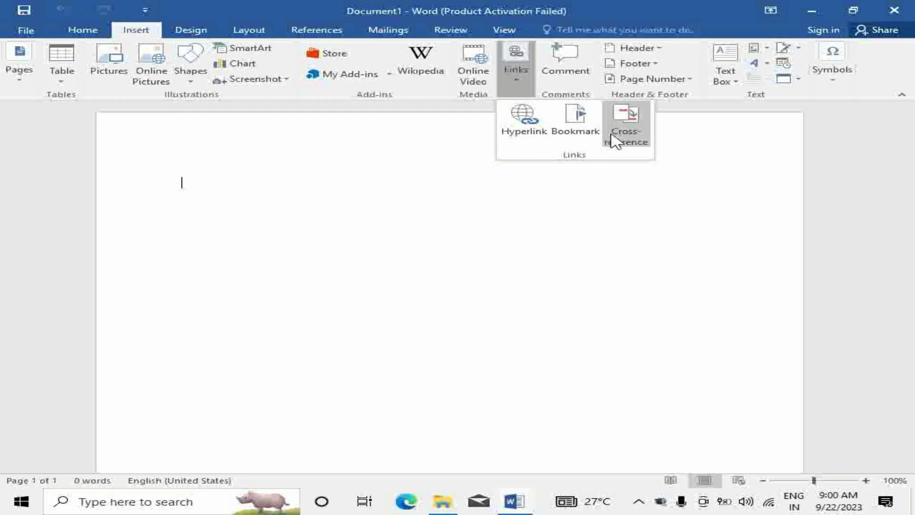
click(466, 159)
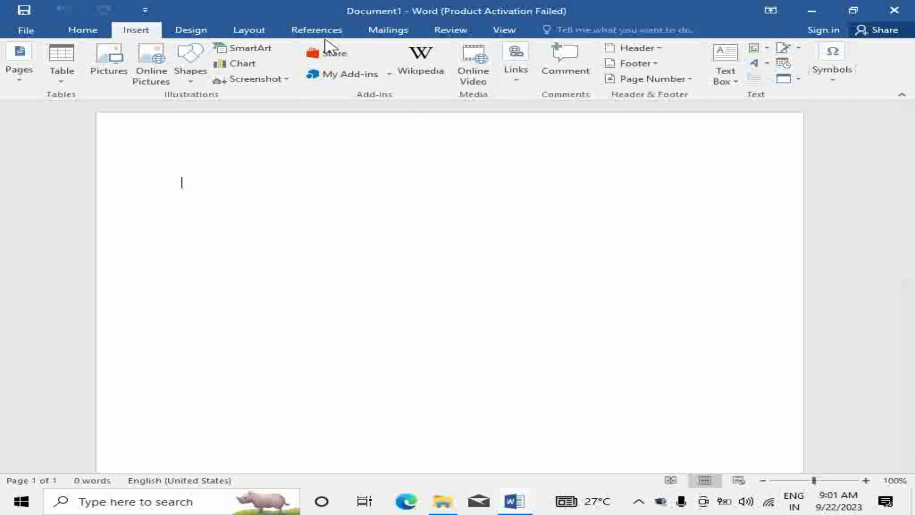
Step: Insert a blank page into the empty document from the Pages options
scroll(387, 168, down, 1)
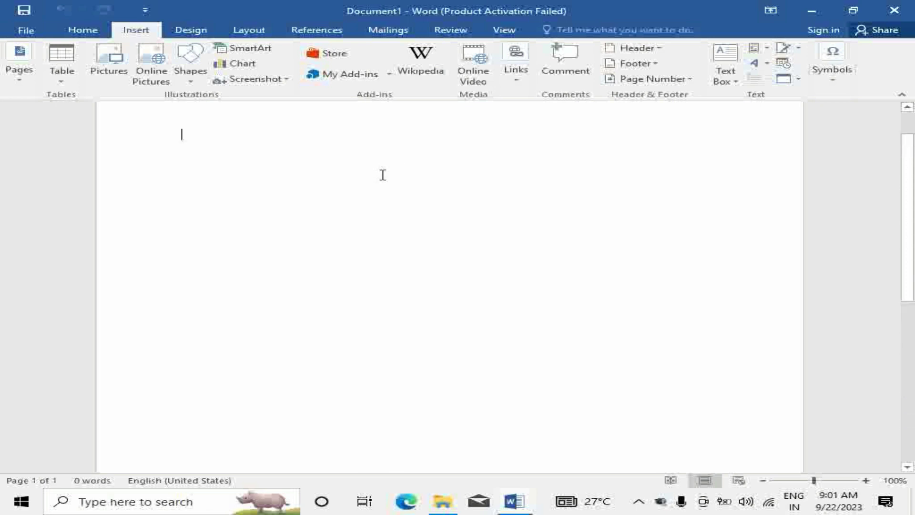
scroll(384, 172, up, 1)
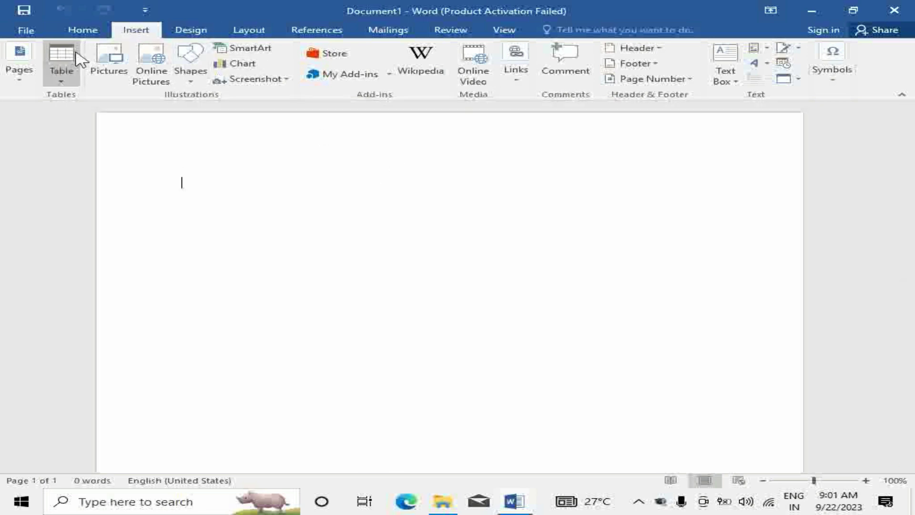
click(30, 86)
click(58, 119)
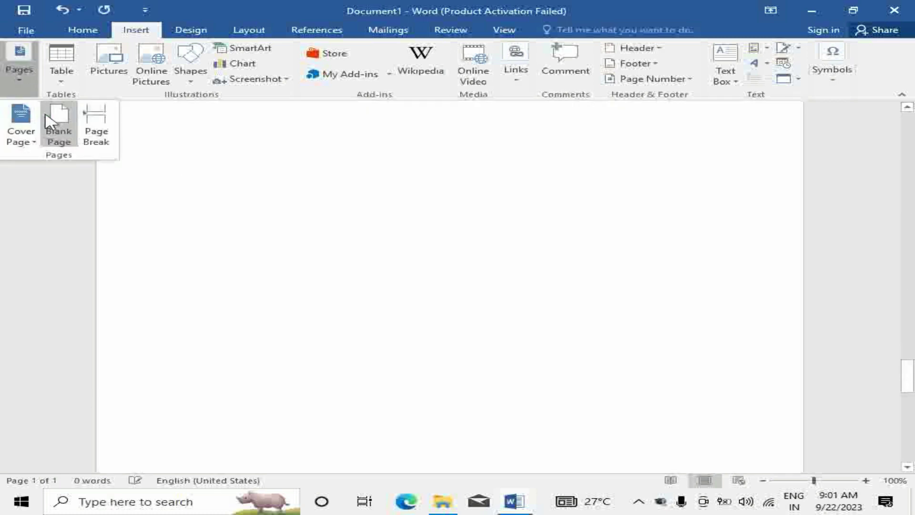
scroll(323, 304, up, 3)
scroll(323, 303, up, 3)
scroll(323, 303, up, 3)
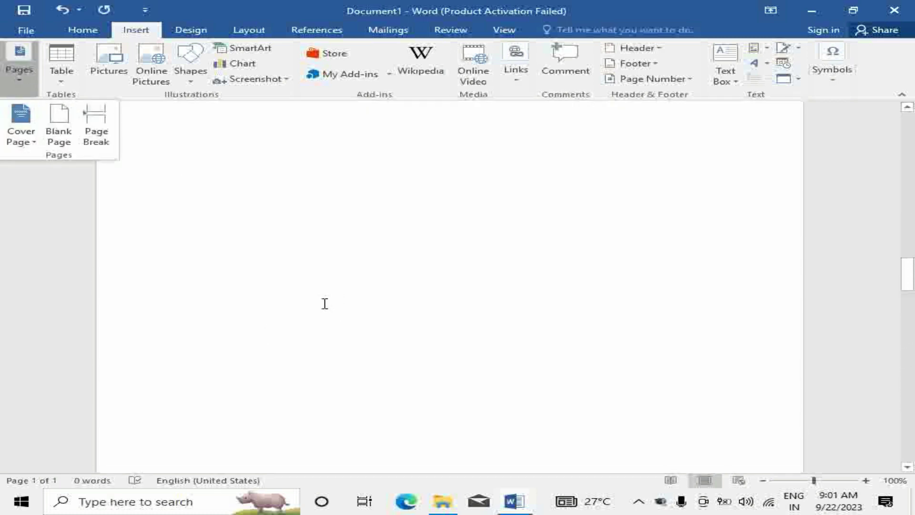
scroll(138, 413, up, 1)
scroll(139, 412, up, 2)
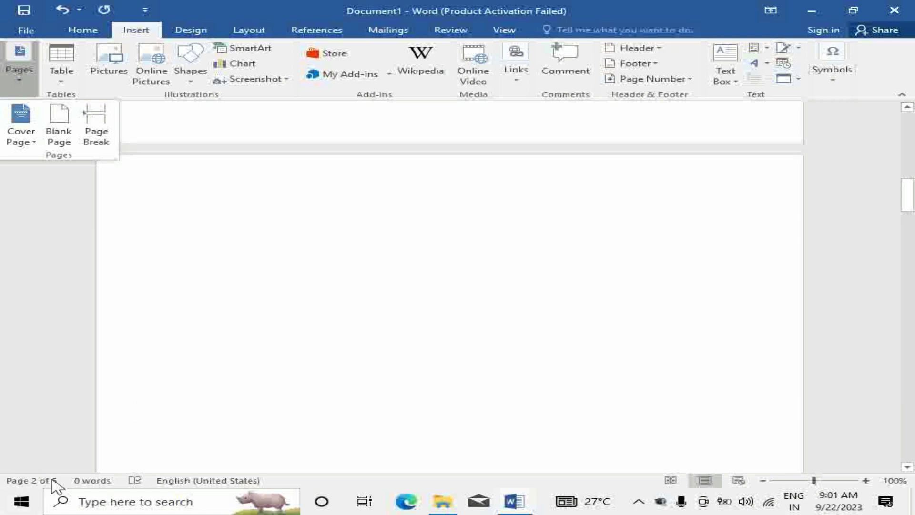
scroll(374, 255, up, 2)
scroll(374, 255, up, 2)
click(373, 255)
Step: Scroll down through the new pages toward page 4 and undo the last change
scroll(373, 256, up, 2)
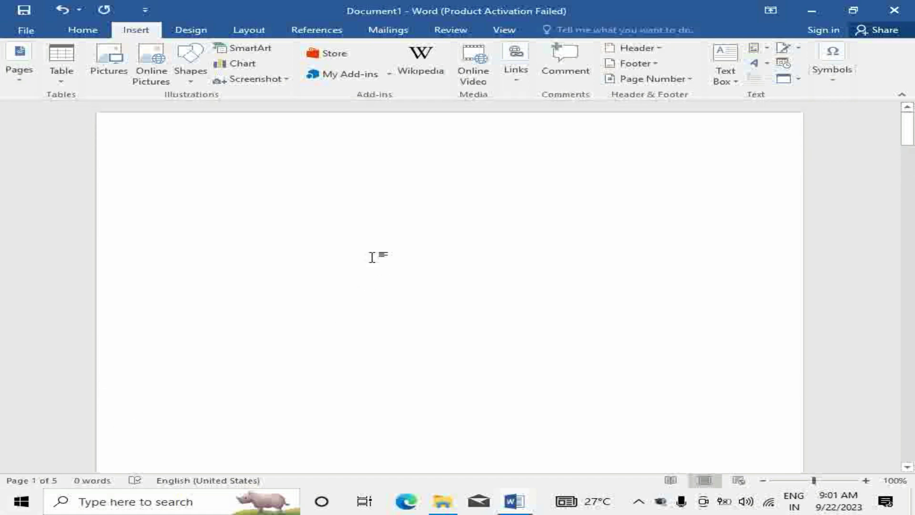
scroll(373, 257, down, 3)
scroll(374, 268, down, 4)
scroll(374, 282, down, 3)
scroll(374, 282, down, 2)
scroll(375, 282, down, 3)
scroll(373, 282, down, 3)
scroll(374, 283, down, 2)
scroll(374, 283, up, 2)
key(ctrl+z)
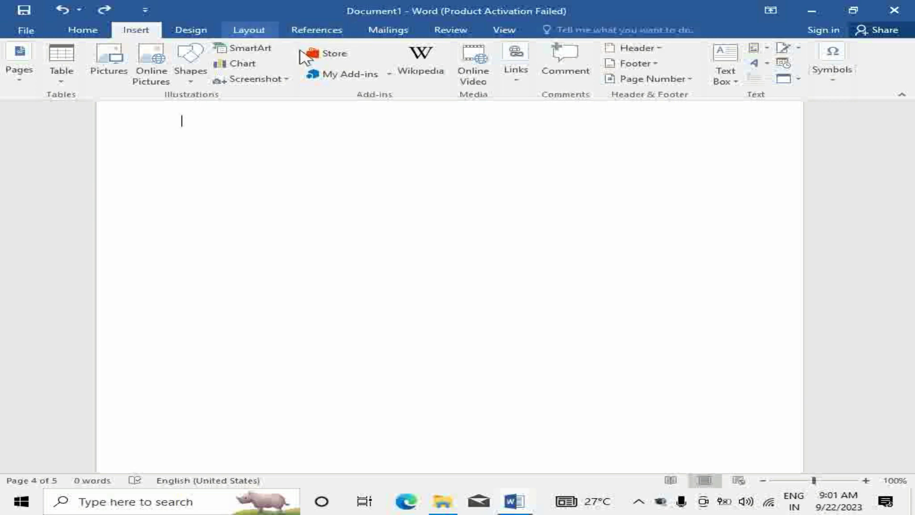
Step: Insert a 'Figure 1' caption with the Figure label at the top of page 4, then add a blank line below it
click(316, 31)
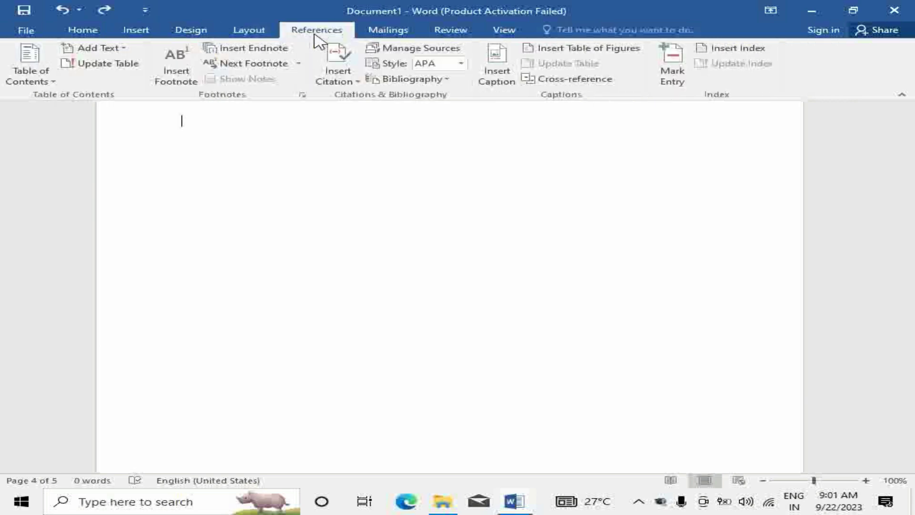
click(494, 77)
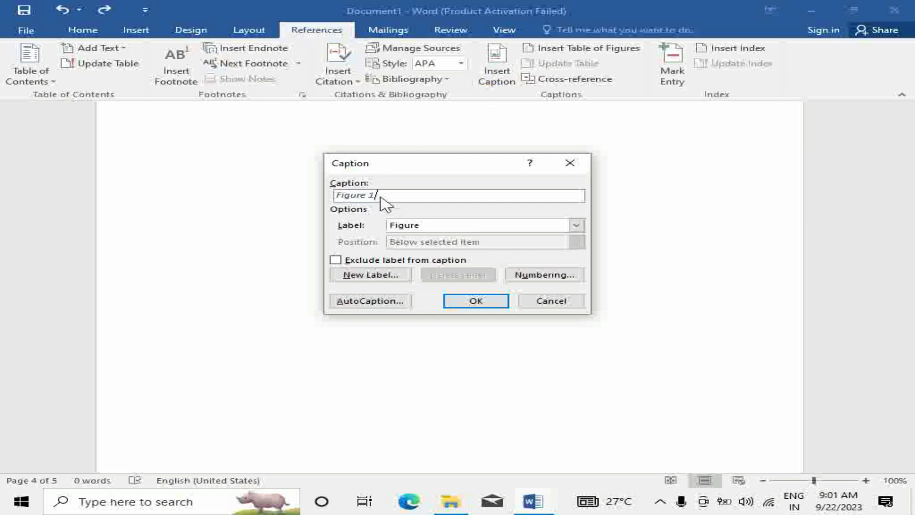
click(577, 225)
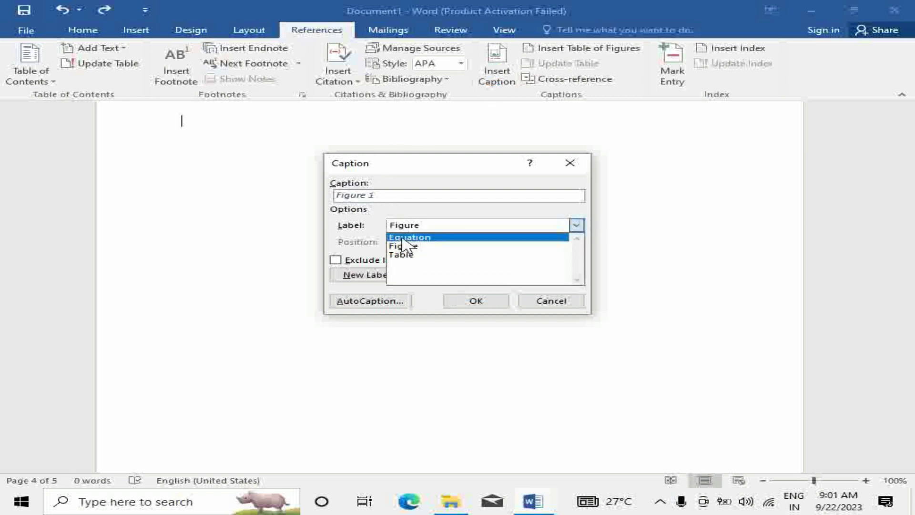
click(415, 247)
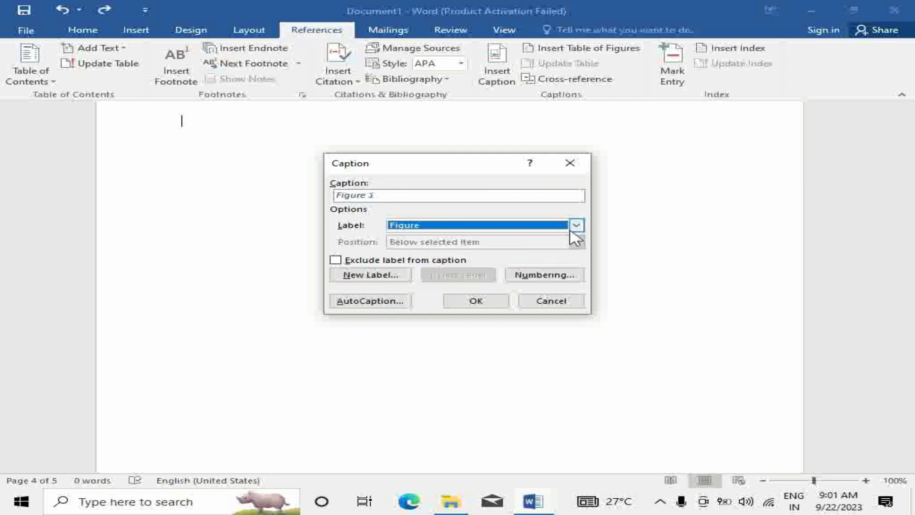
click(576, 226)
click(424, 254)
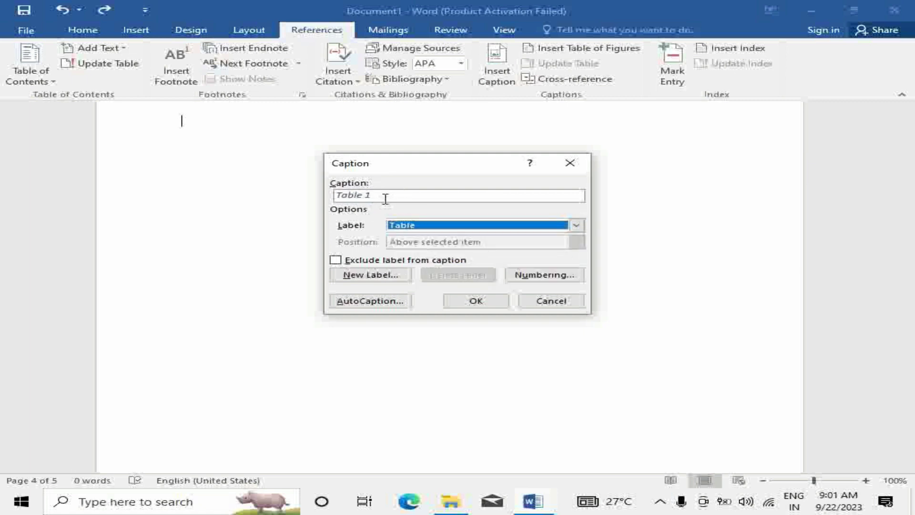
click(577, 225)
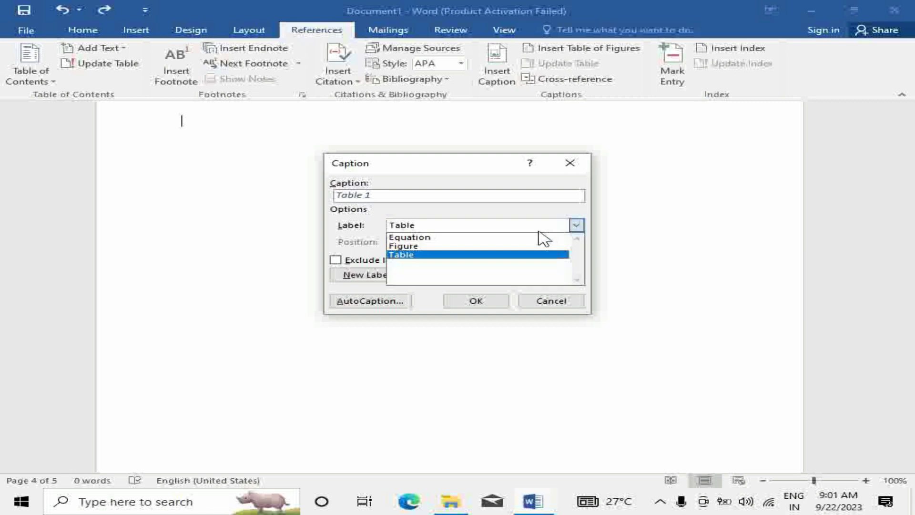
click(431, 247)
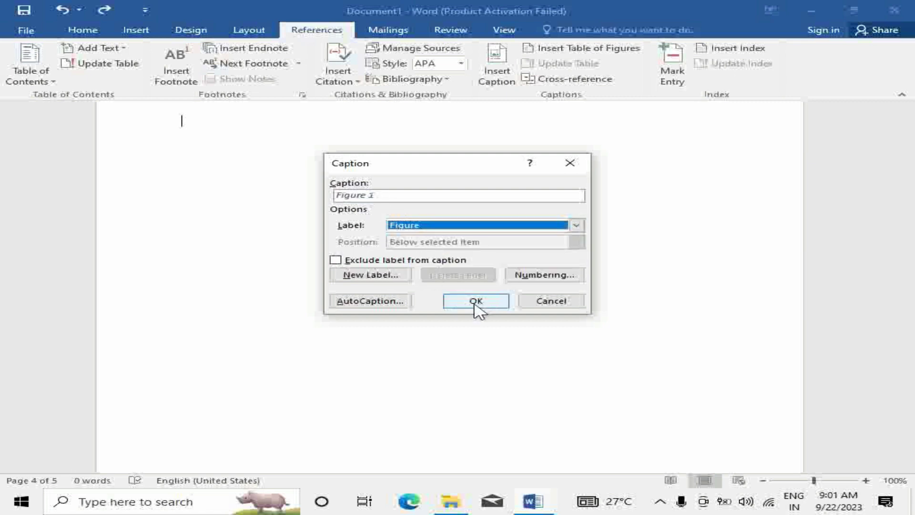
click(477, 302)
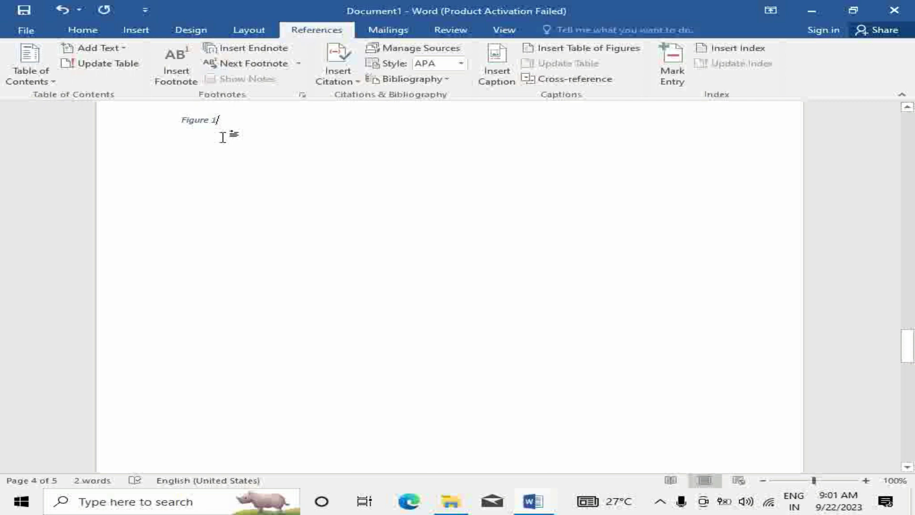
key(Return)
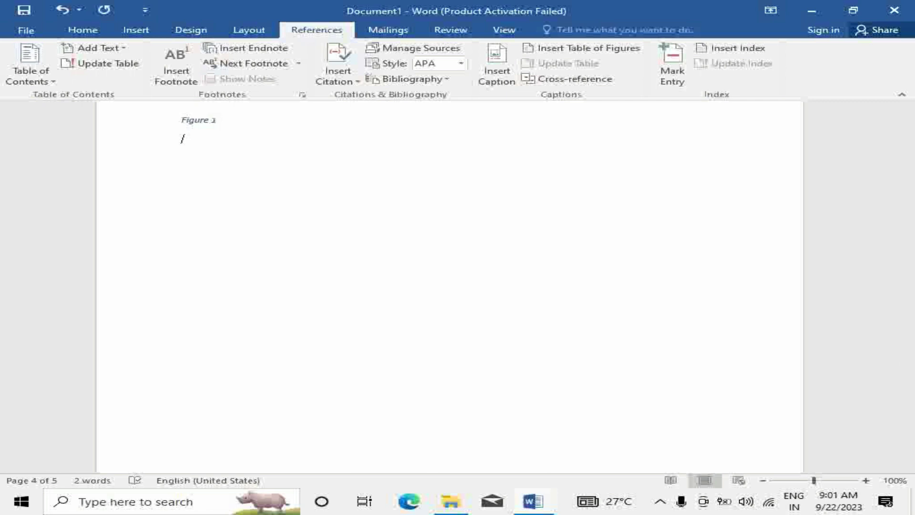
Step: Insert the Facebook image '1' from the Documents folder below the caption
click(135, 31)
click(107, 65)
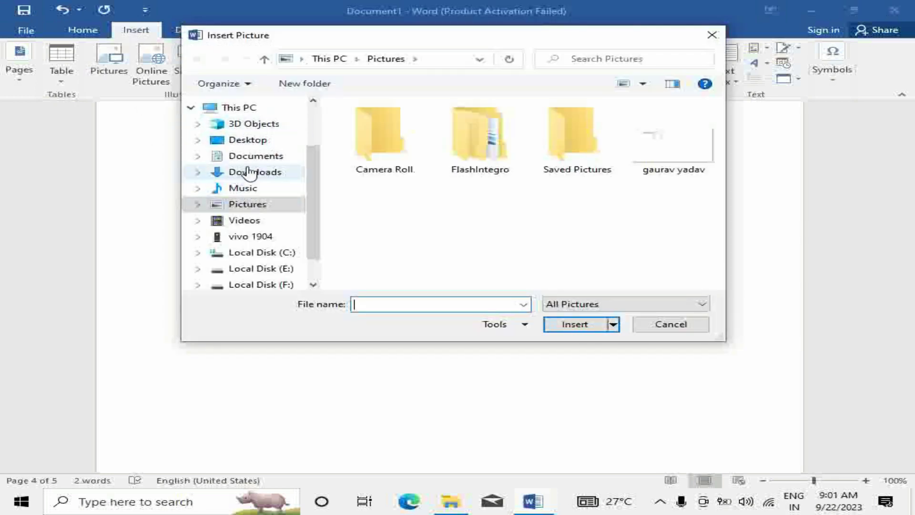
click(250, 157)
click(630, 243)
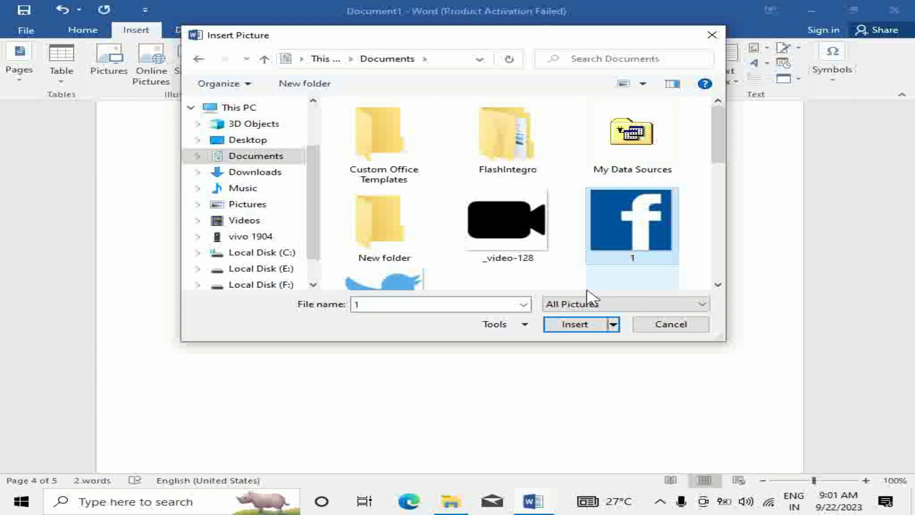
click(579, 325)
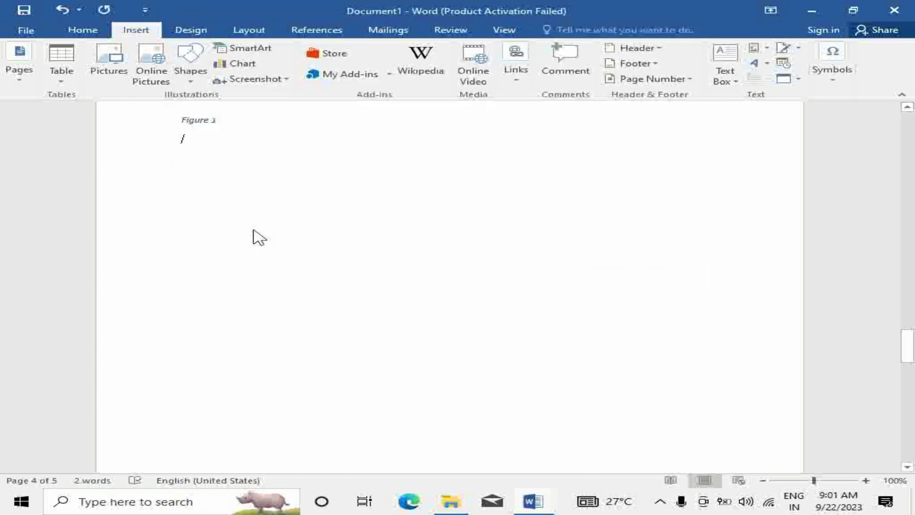
Step: Resize the Facebook picture to 3.55 cm square
drag(383, 135, 215, 190)
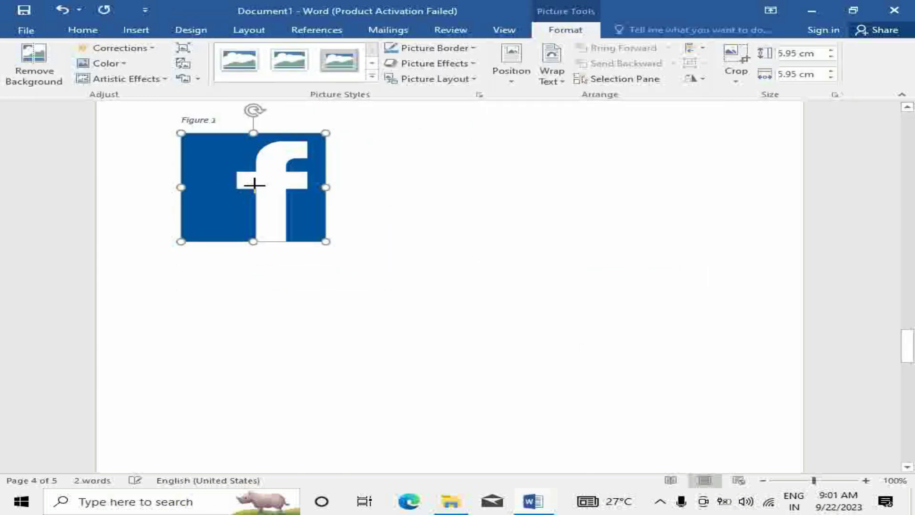
click(384, 180)
scroll(324, 205, up, 3)
scroll(323, 193, up, 2)
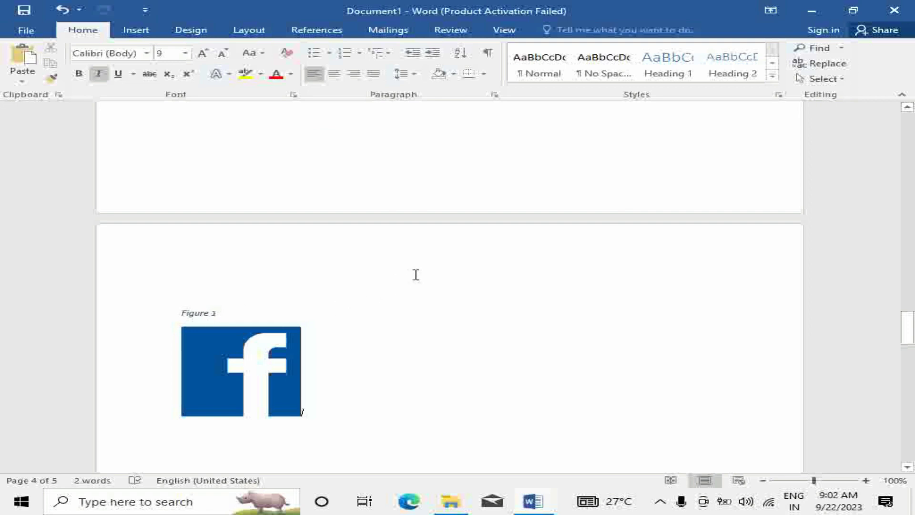
Step: Type 'figure 1' at the start of page 1 and select it
key(ctrl+Home)
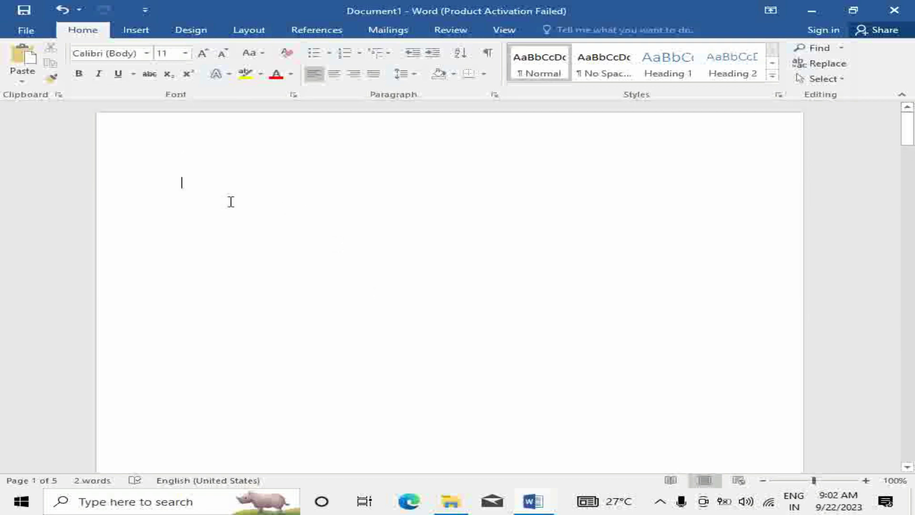
text(fi)
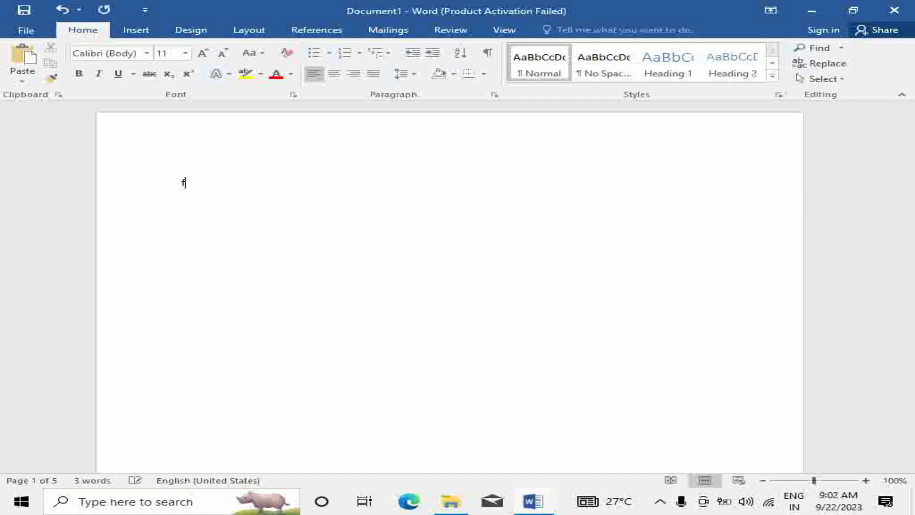
text(gure )
text(1)
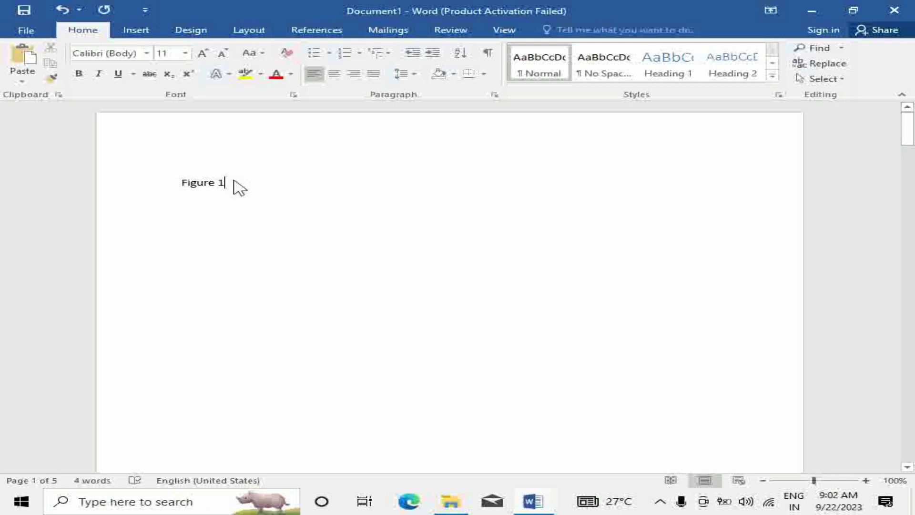
drag(237, 186, 142, 186)
Step: Turn the selected text into a Figure-type cross-reference to the Figure 1 caption
click(139, 29)
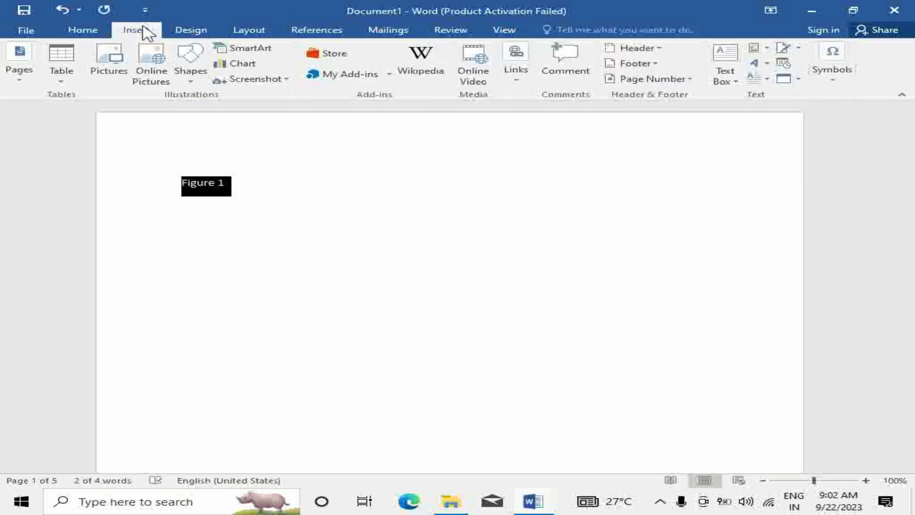
click(519, 80)
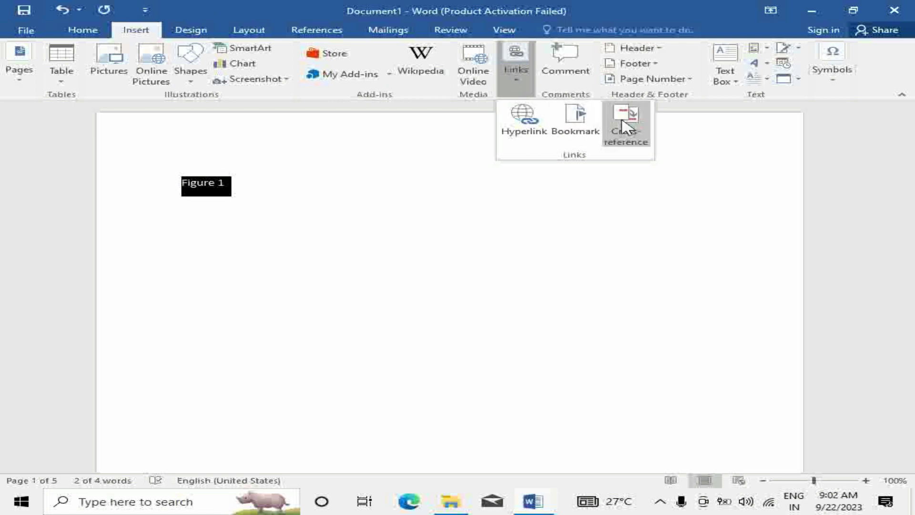
click(628, 127)
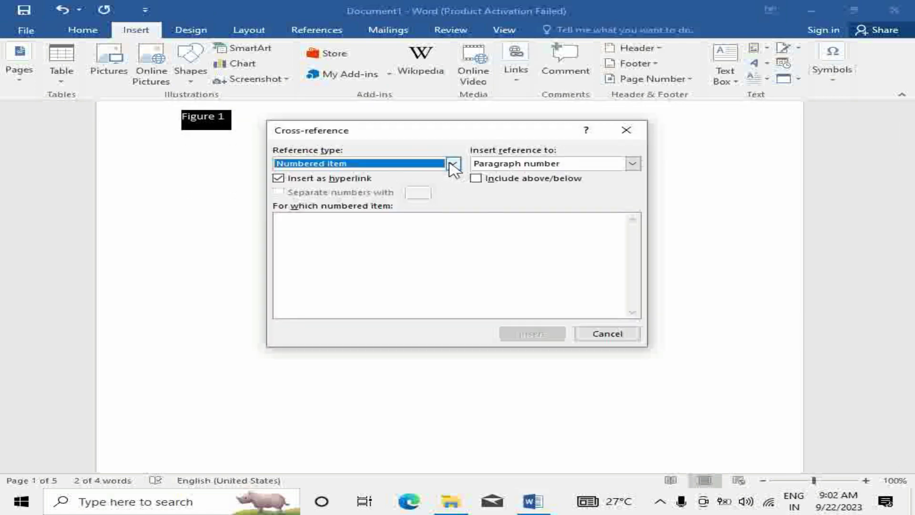
click(453, 164)
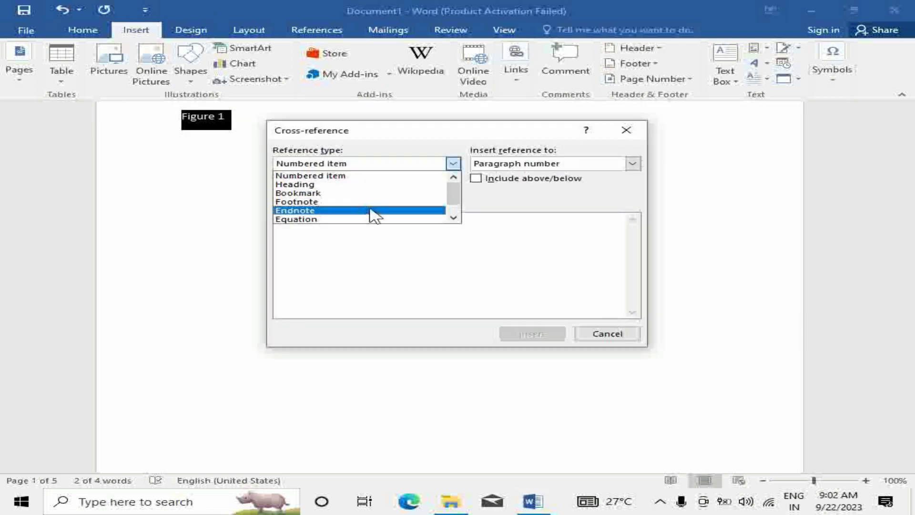
scroll(344, 207, down, 1)
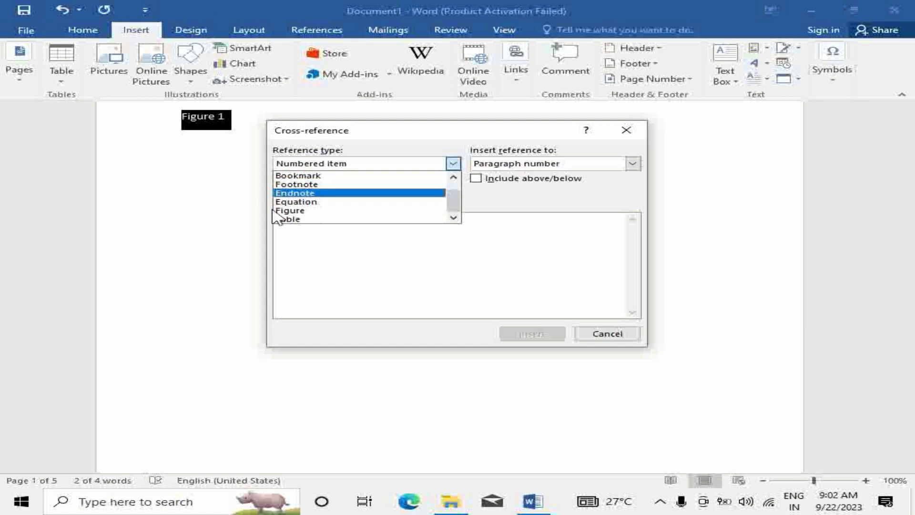
click(298, 211)
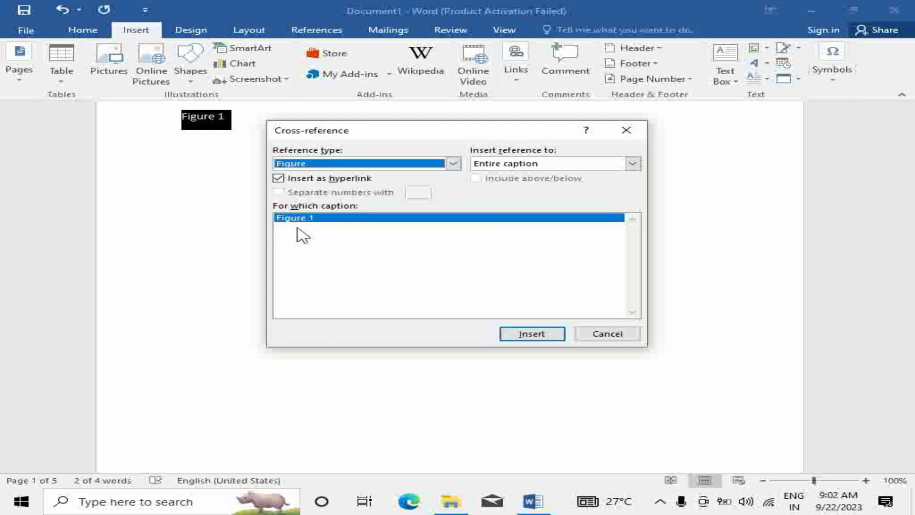
click(514, 335)
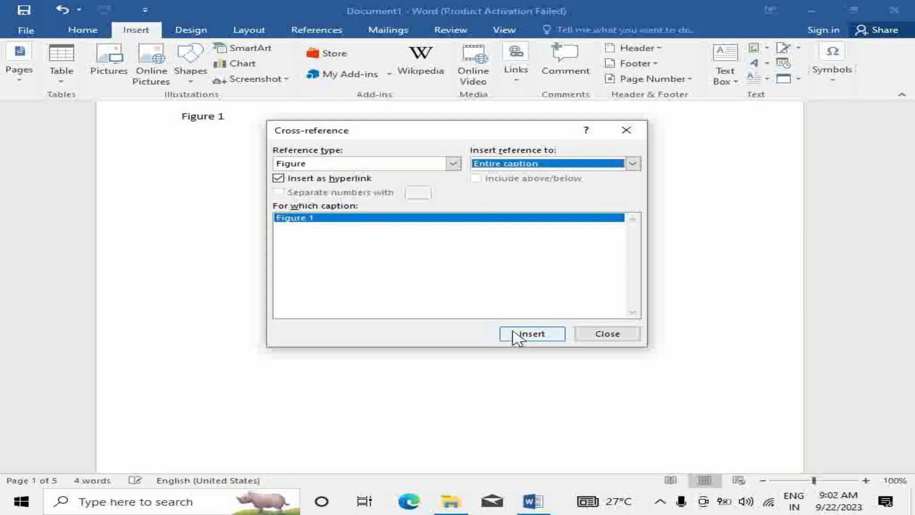
click(615, 336)
scroll(244, 215, up, 1)
scroll(243, 216, up, 2)
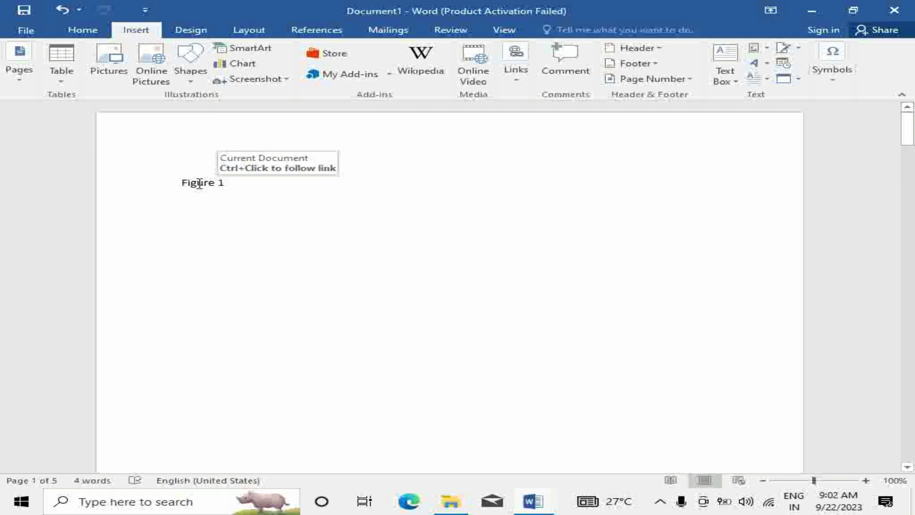
Step: Follow the Figure 1 link to the captioned image, then browse the References tab and the Insert tab's link options
ctrl+click(199, 183)
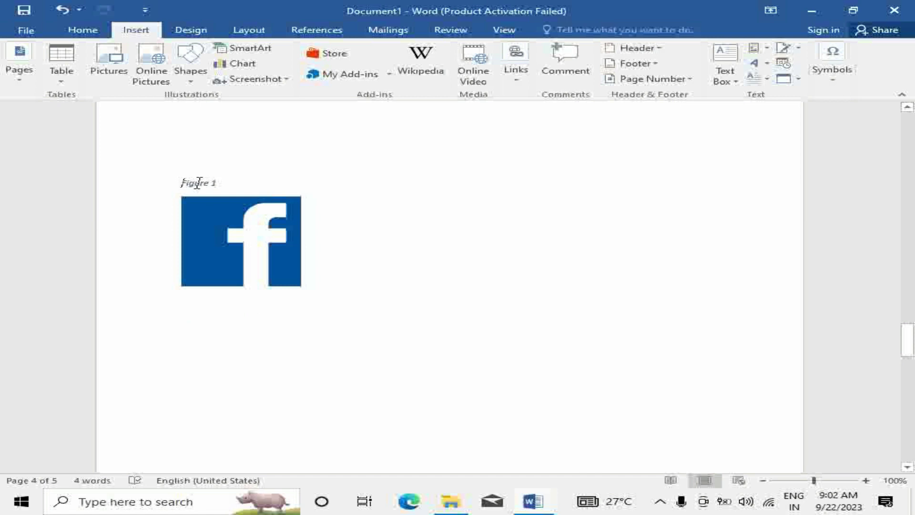
click(317, 31)
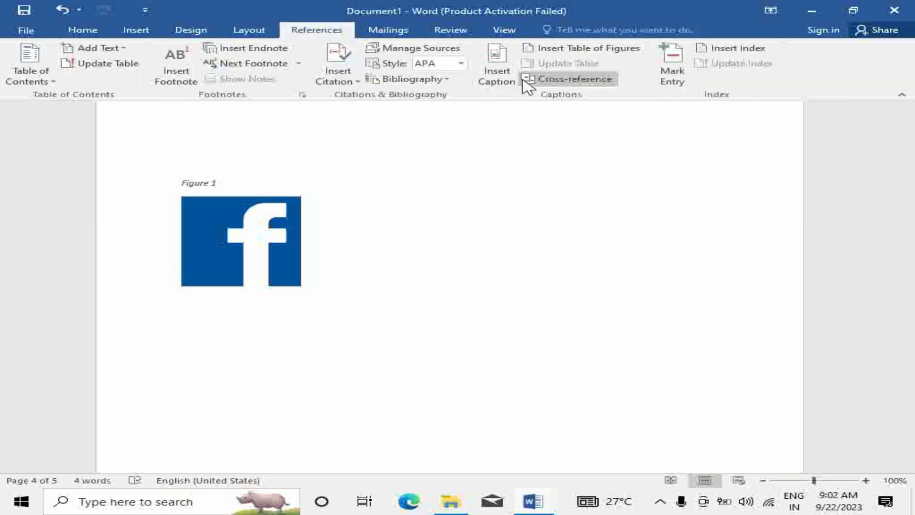
click(136, 30)
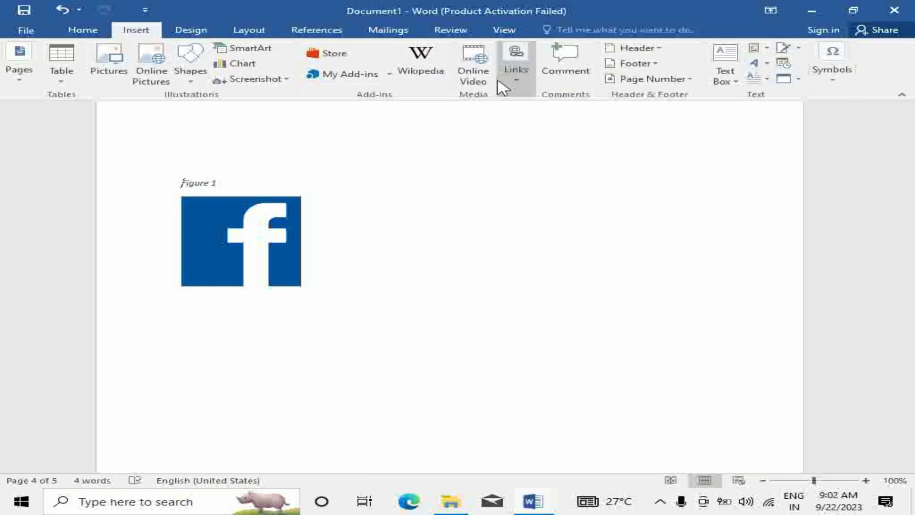
click(527, 87)
click(389, 140)
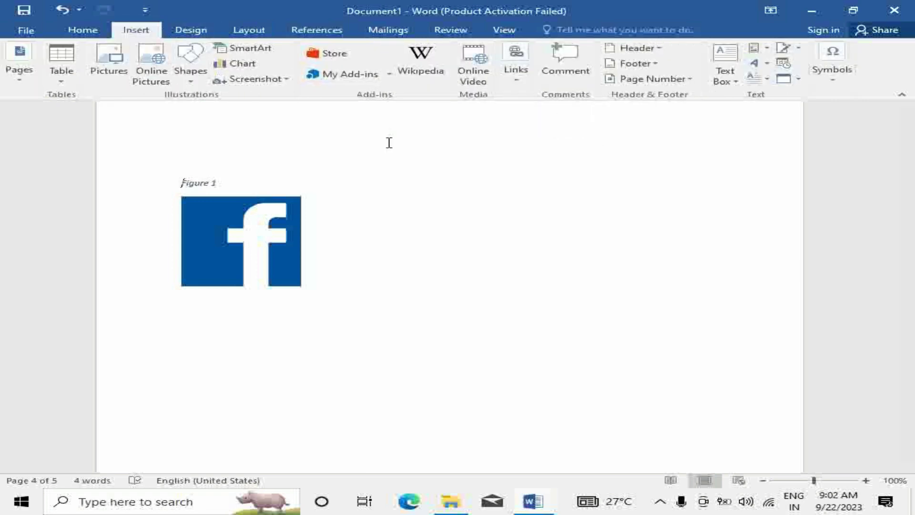
click(315, 30)
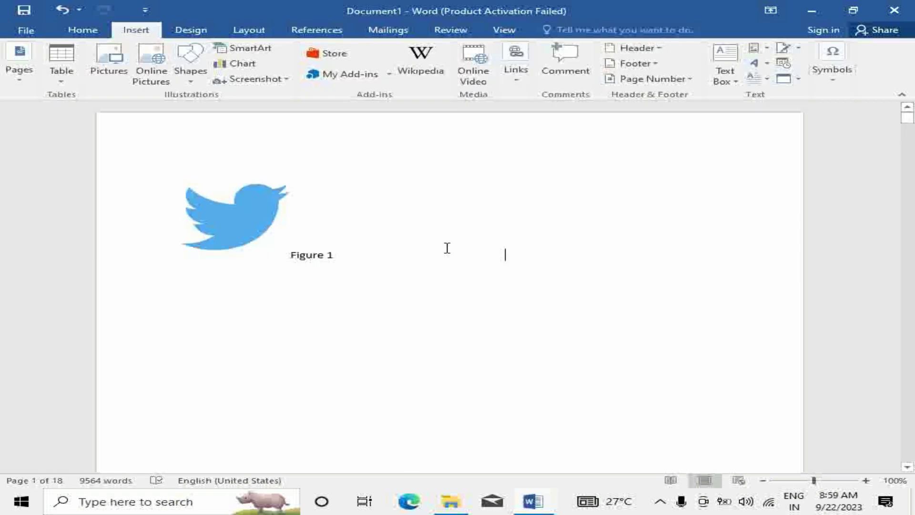
click(520, 81)
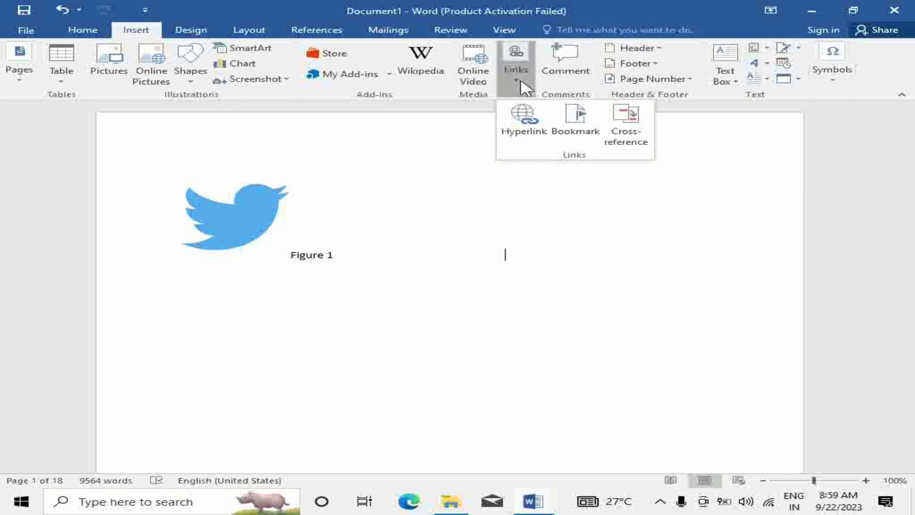
click(580, 190)
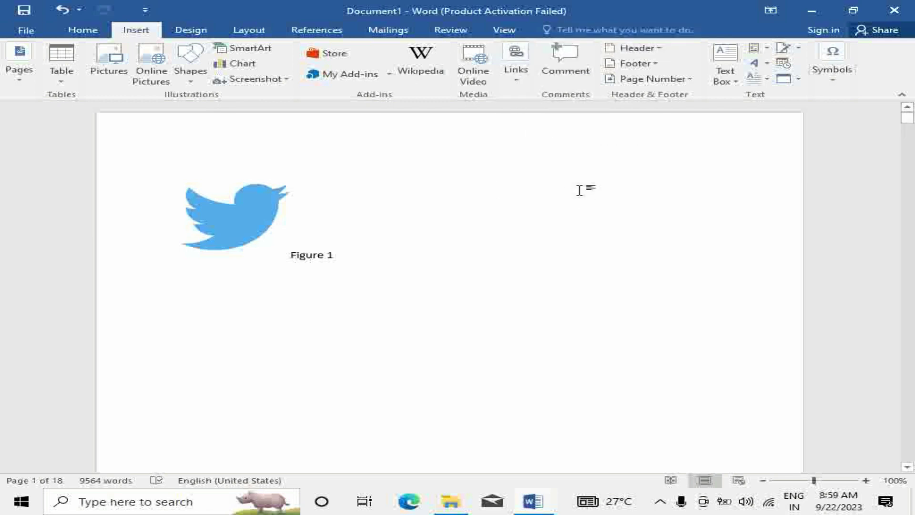